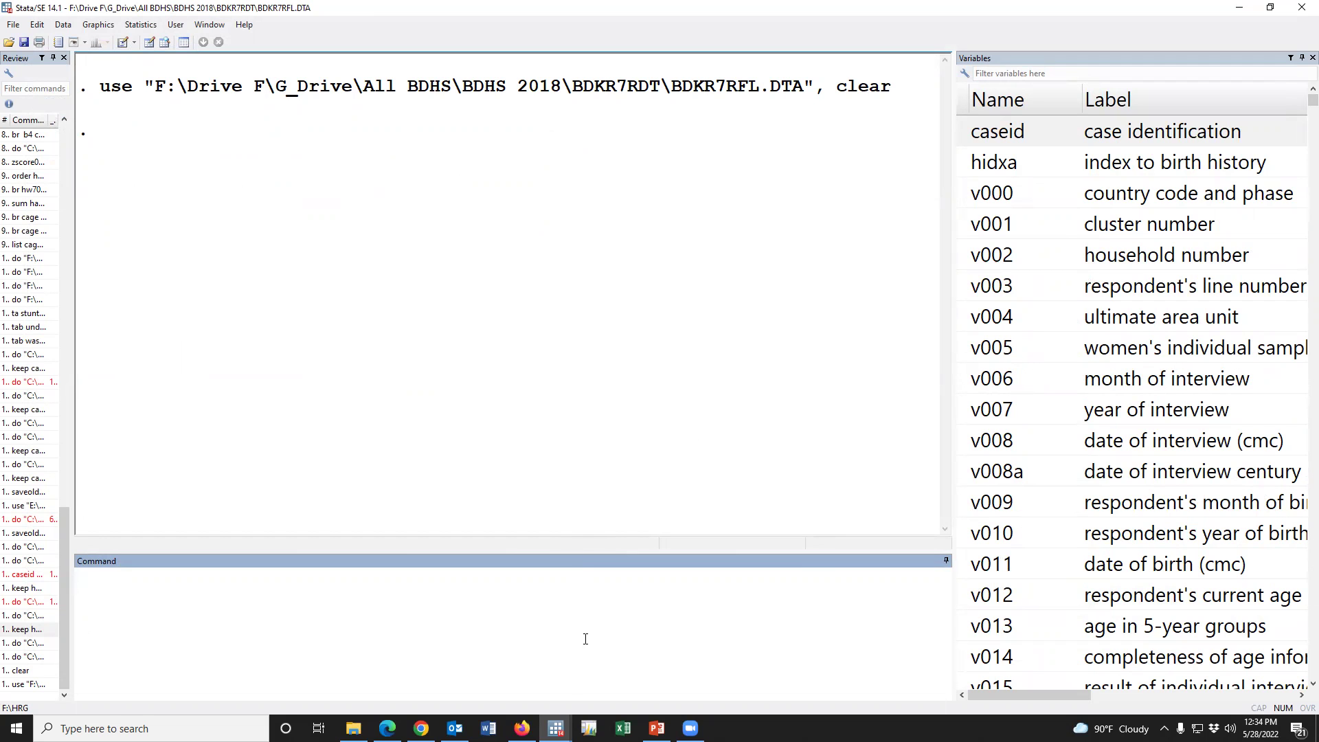
Run the do-file's keep line to retain hw70, hw71, hw72, caseid, b1, b2, b4, b17, hw2, hw3, hw17, hw18 and hw19.
{"action": "mouse_move", "coordinate": [556, 728]}
{"action": "left_click", "coordinate": [642, 663]}
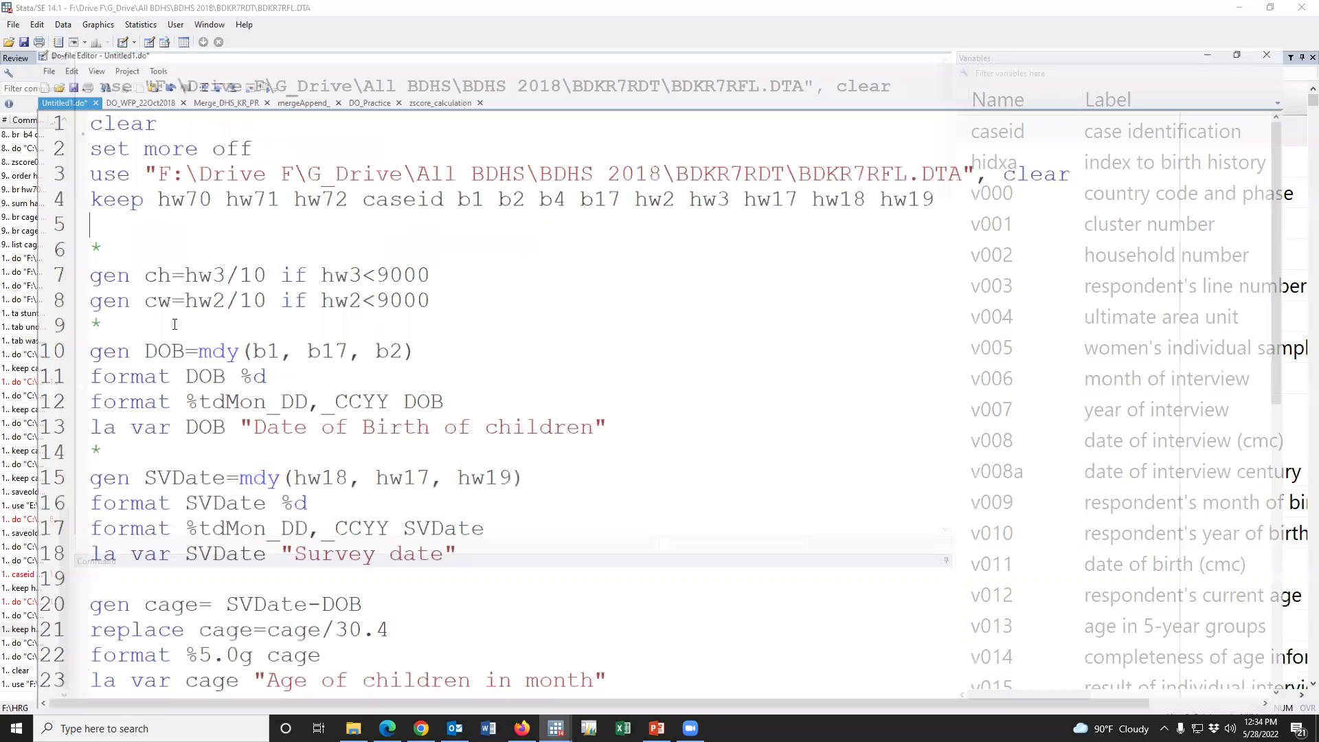
{"action": "key", "text": "shift+Up"}
{"action": "key", "text": "ctrl+c"}
{"action": "key", "text": "alt+Tab"}
{"action": "key", "text": "ctrl+v"}
{"action": "key", "text": "Return"}
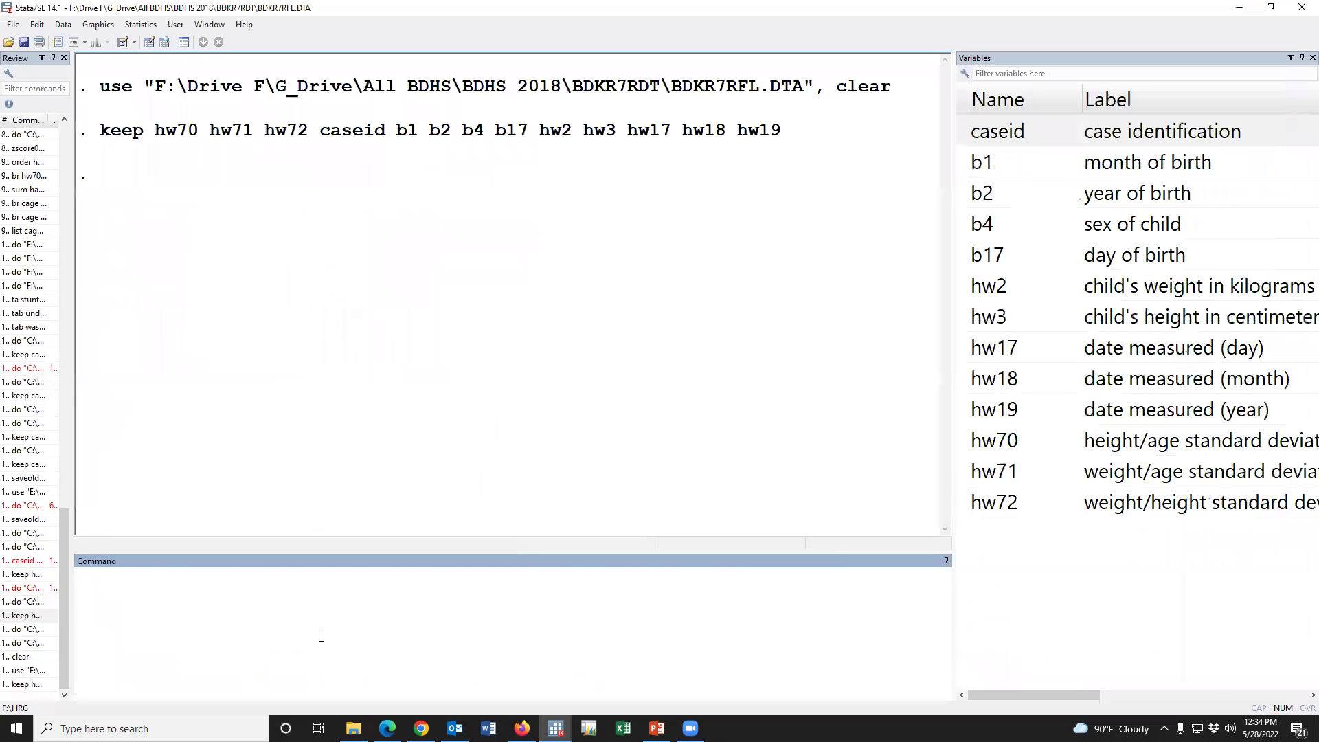
{"action": "right_click", "coordinate": [606, 268]}
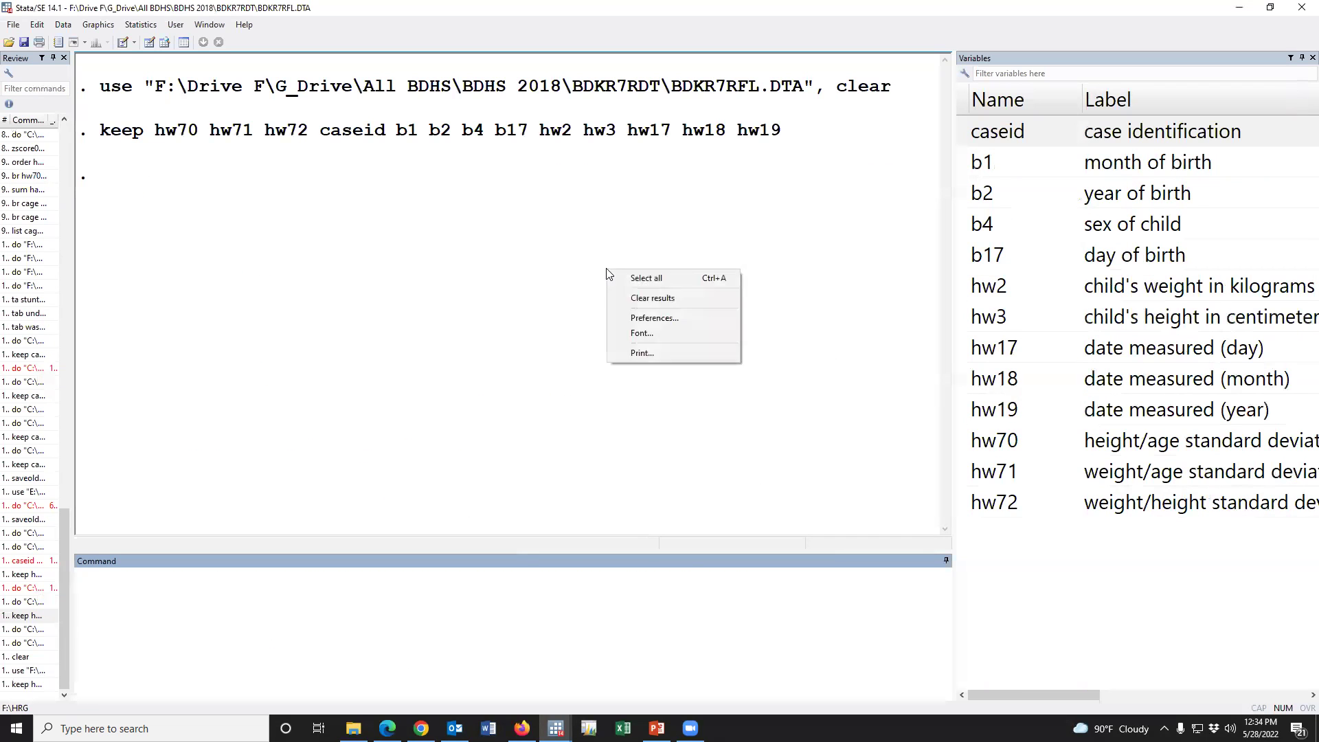
{"action": "left_click", "coordinate": [559, 275]}
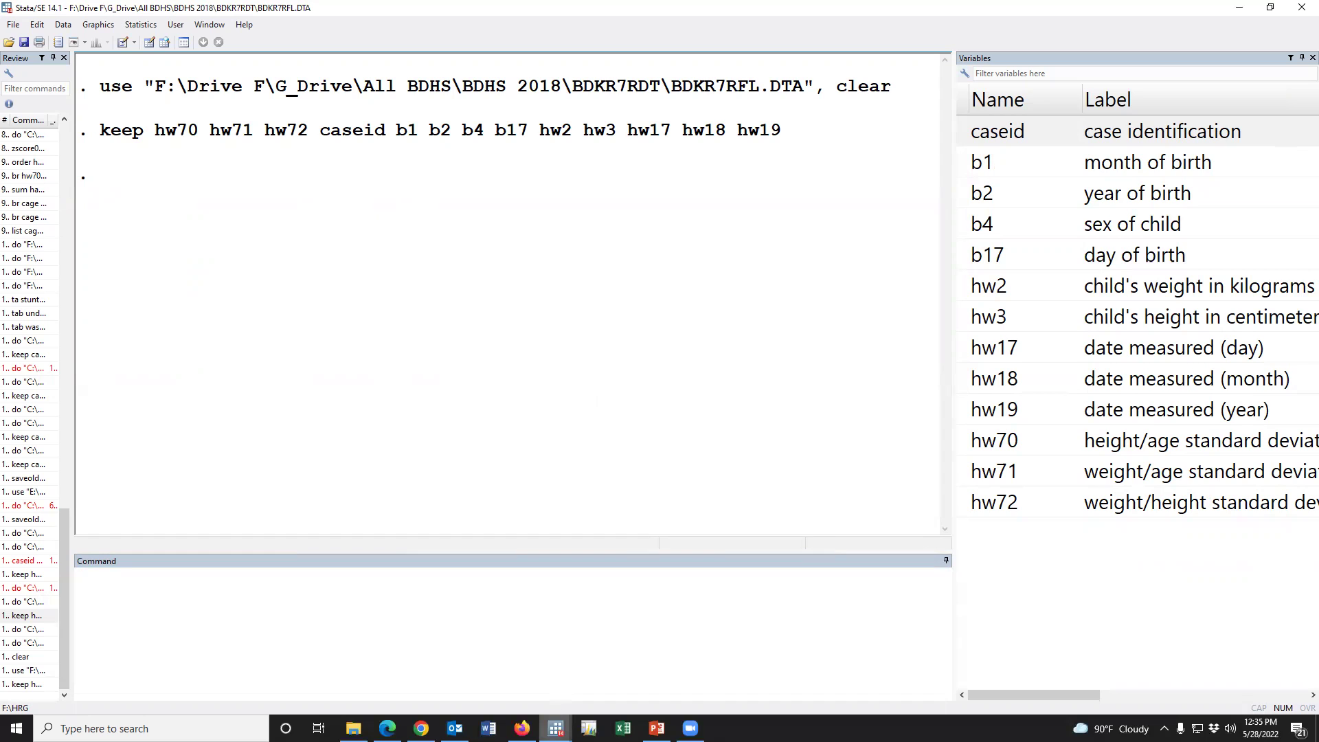
{"action": "left_click", "coordinate": [556, 728]}
{"action": "left_click", "coordinate": [626, 656]}
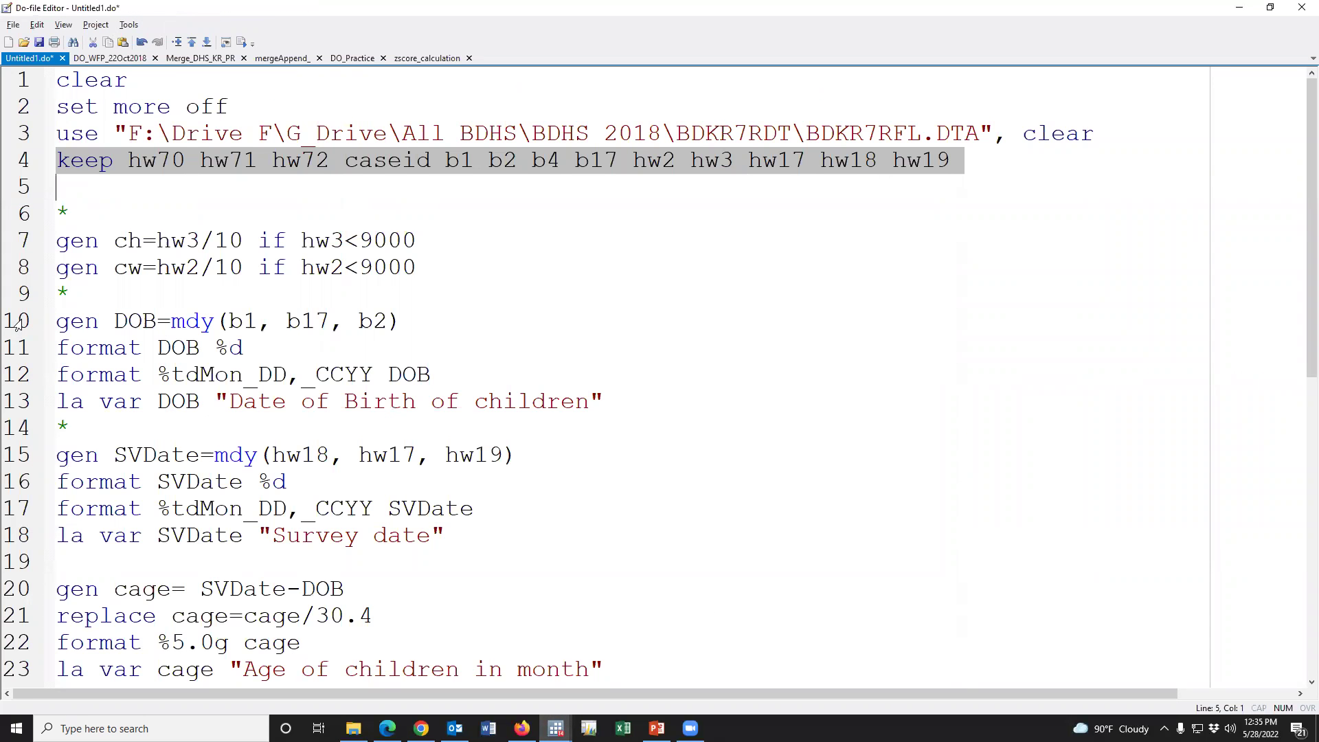
{"action": "left_click_drag", "start_coordinate": [17, 323], "coordinate": [17, 405]}
{"action": "key", "text": "ctrl+c"}
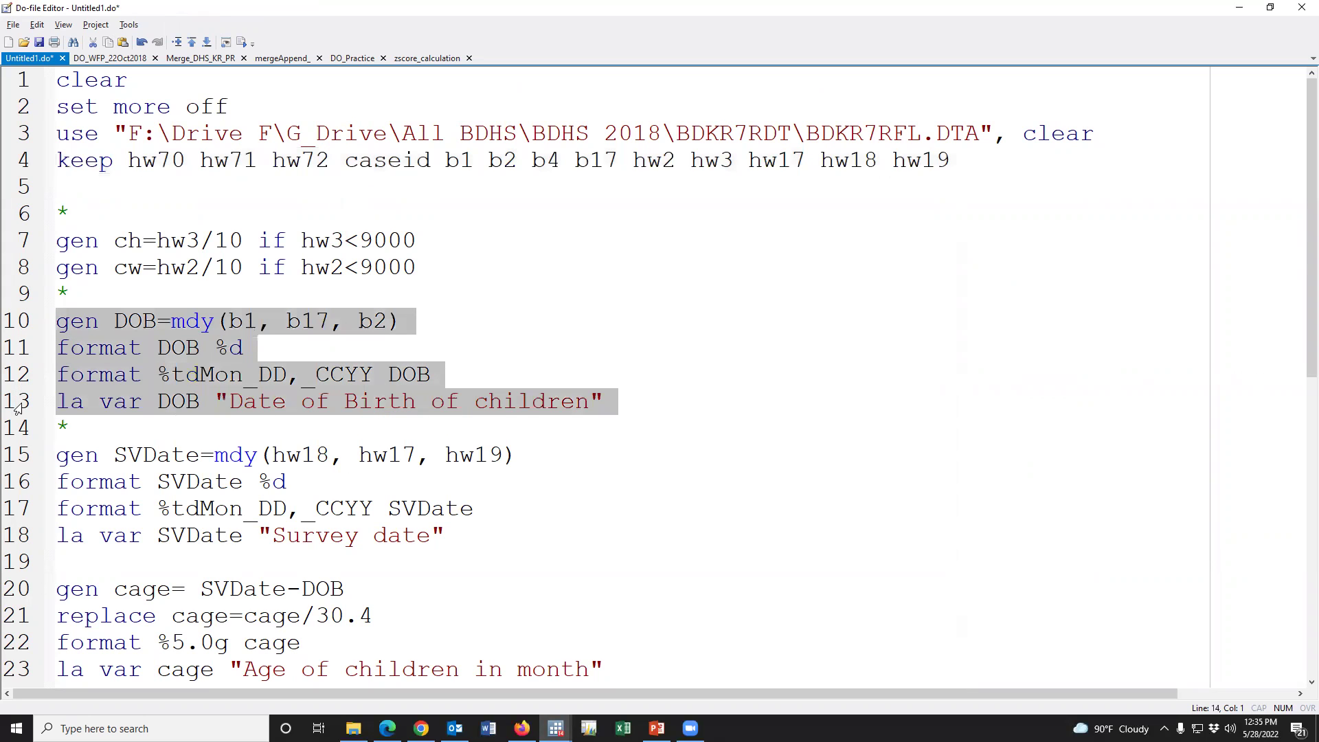
{"action": "key", "text": "ctrl+d"}
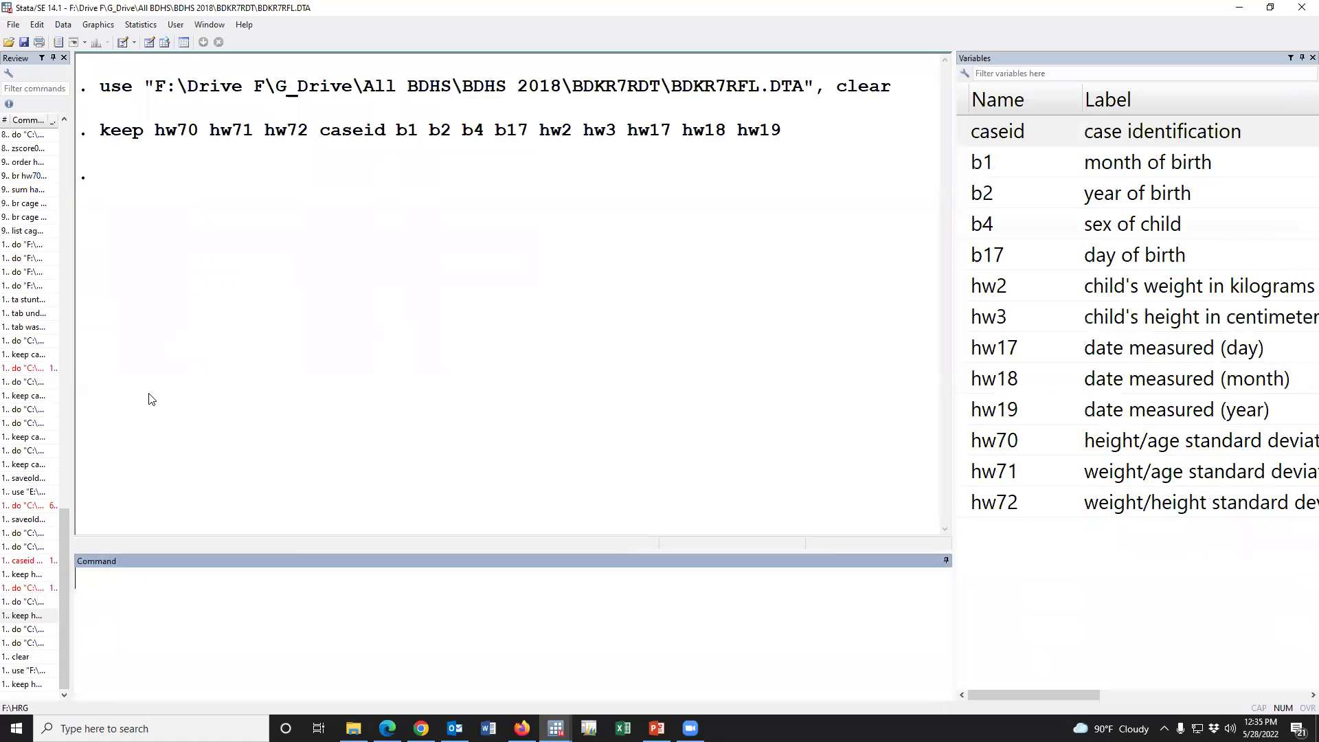
{"action": "key", "text": "ctrl+v"}
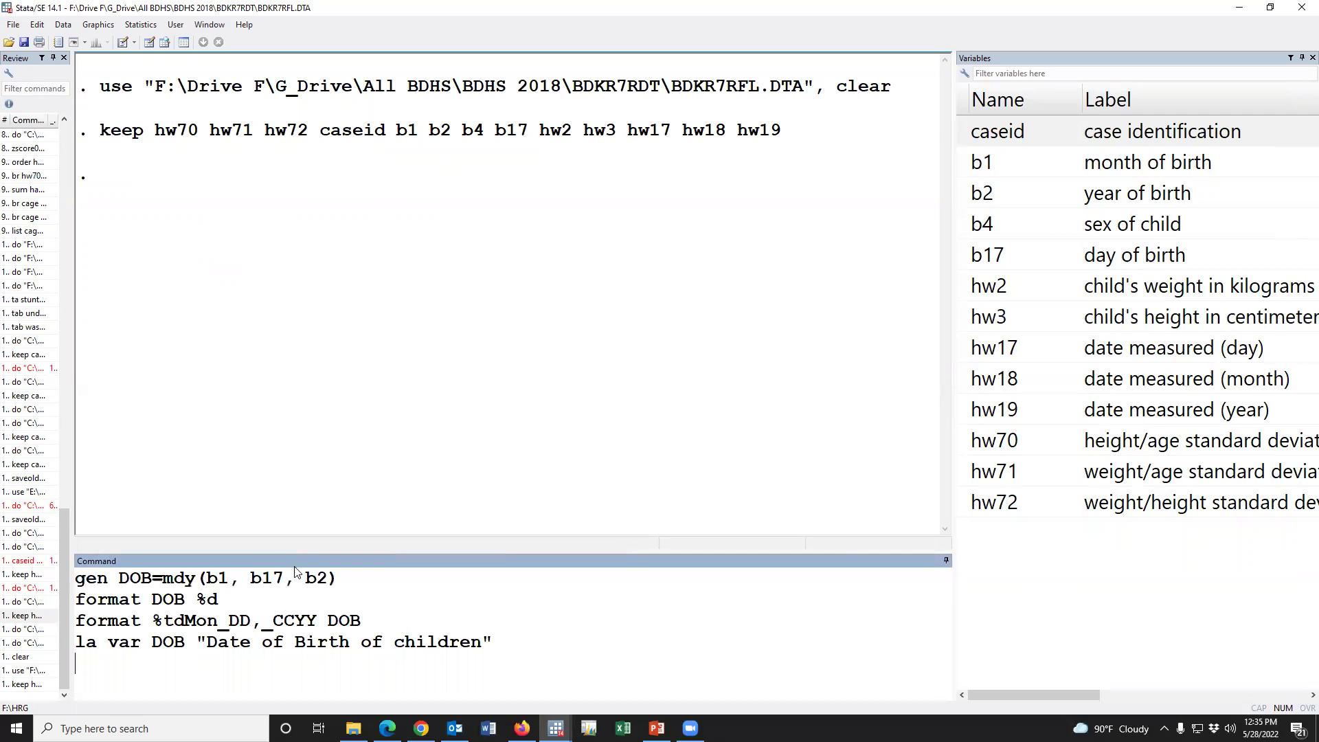
{"action": "left_click_drag", "start_coordinate": [290, 551], "coordinate": [310, 481]}
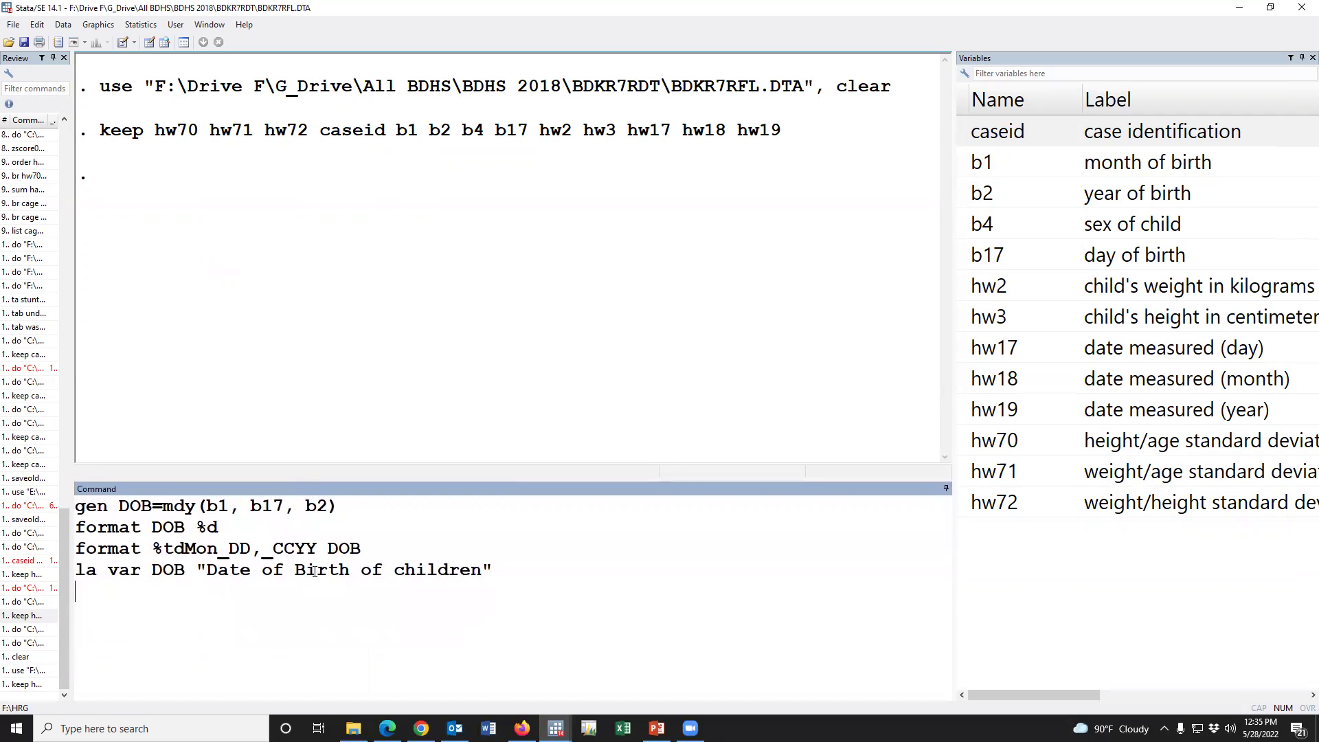
{"action": "left_click_drag", "start_coordinate": [514, 593], "coordinate": [75, 506]}
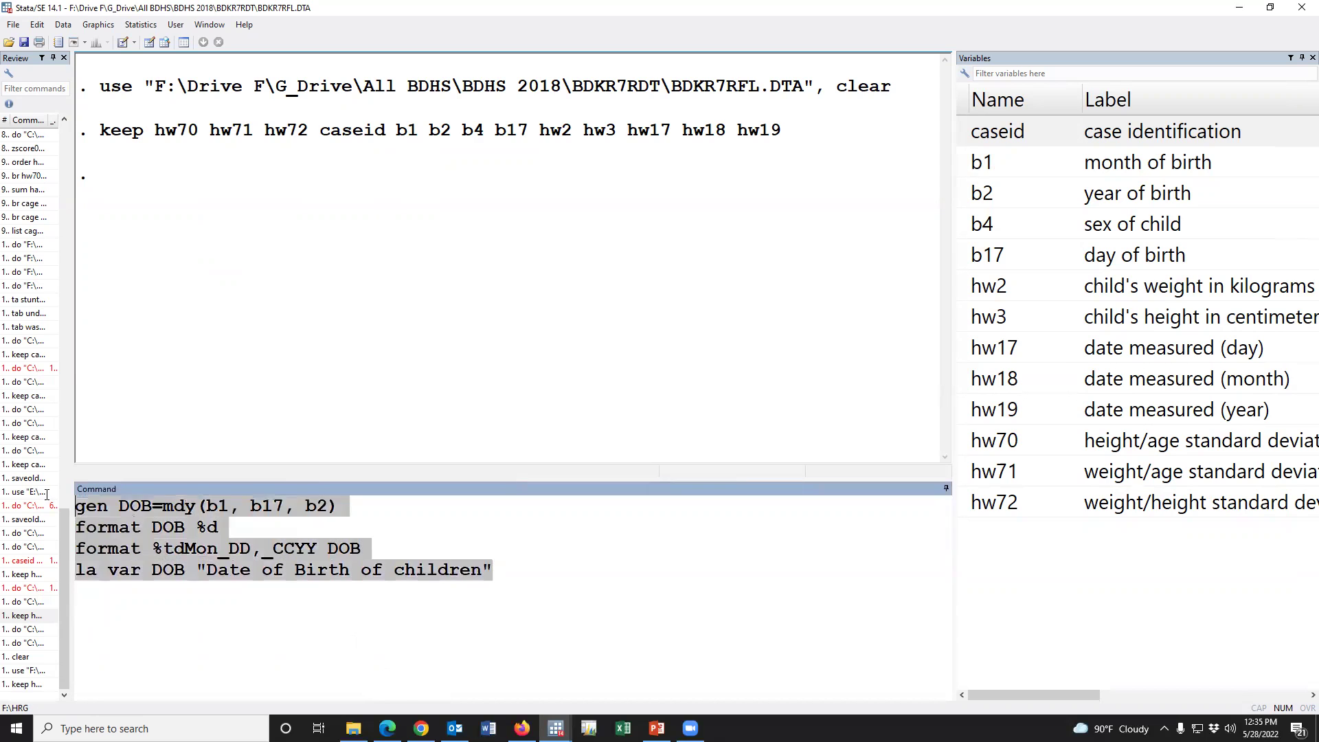
{"action": "key", "text": "BackSpace"}
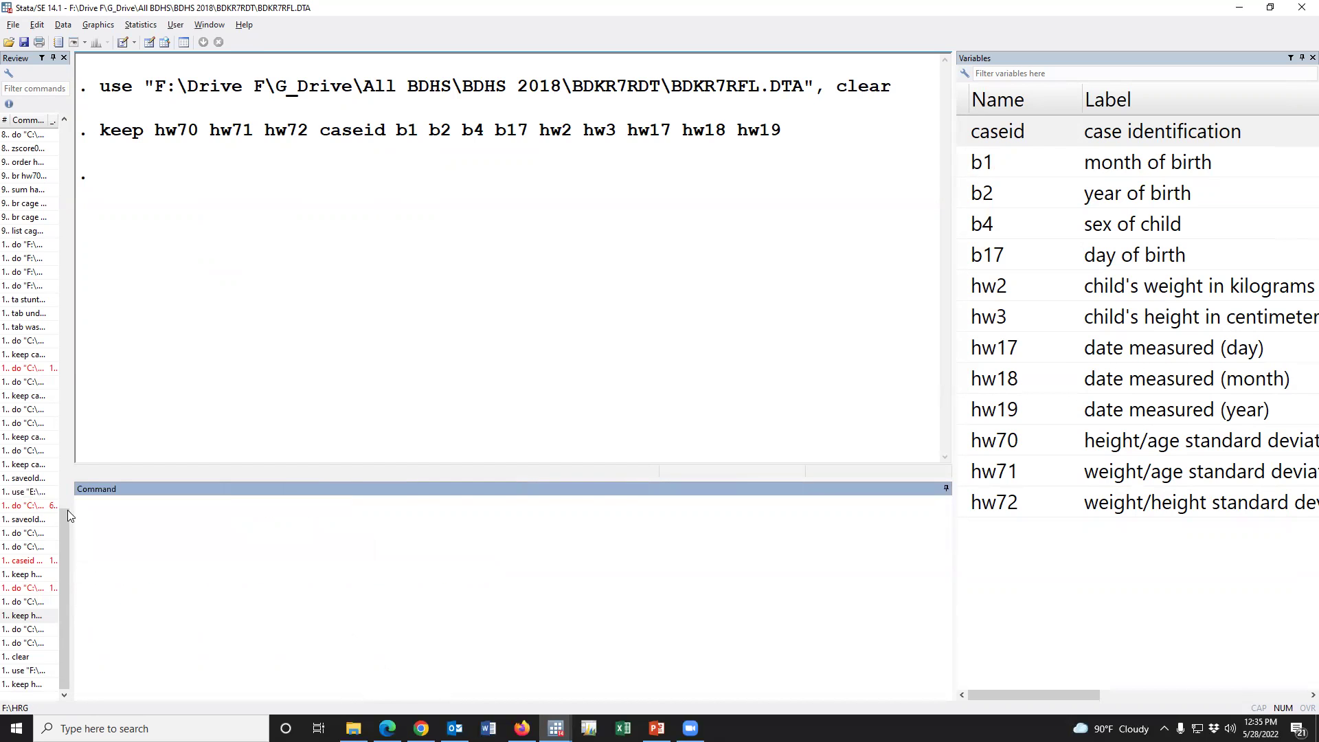
Move the gen ch and gen cw lines with their trailing asterisk from above the DOB block to below the cage label line.
{"action": "key", "text": "alt+Tab"}
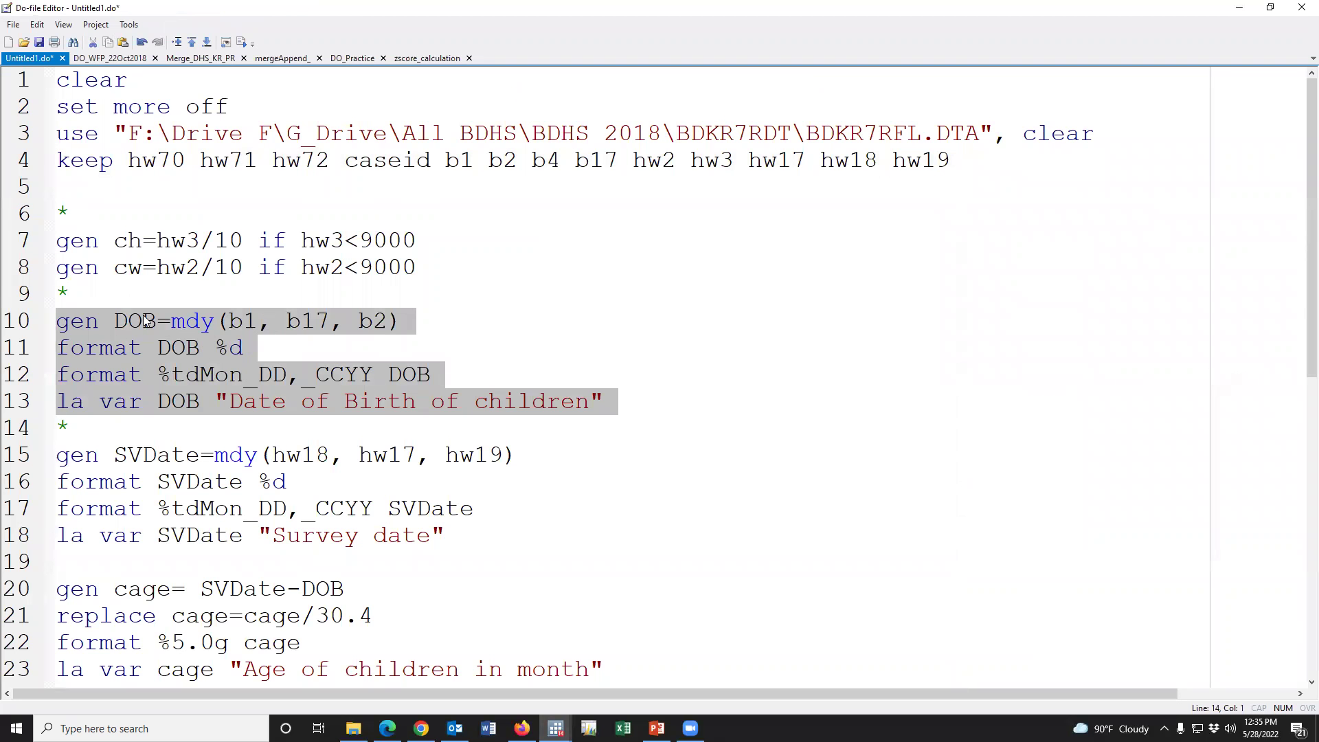
{"action": "left_click_drag", "start_coordinate": [24, 254], "coordinate": [40, 299]}
{"action": "key", "text": "ctrl+c"}
{"action": "key", "text": "Delete"}
{"action": "left_click", "coordinate": [627, 593]}
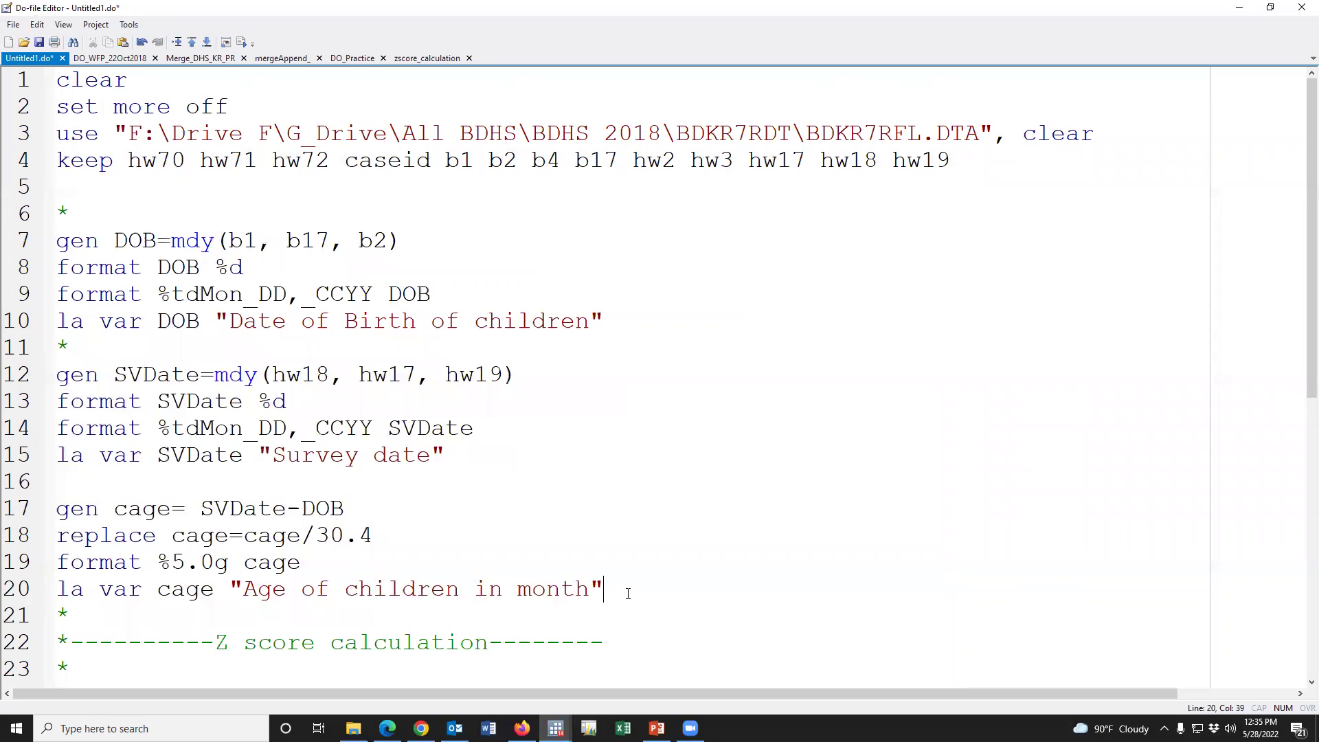
{"action": "key", "text": "Return"}
{"action": "key", "text": "Return"}
{"action": "key", "text": "Return"}
{"action": "key", "text": "ctrl+v"}
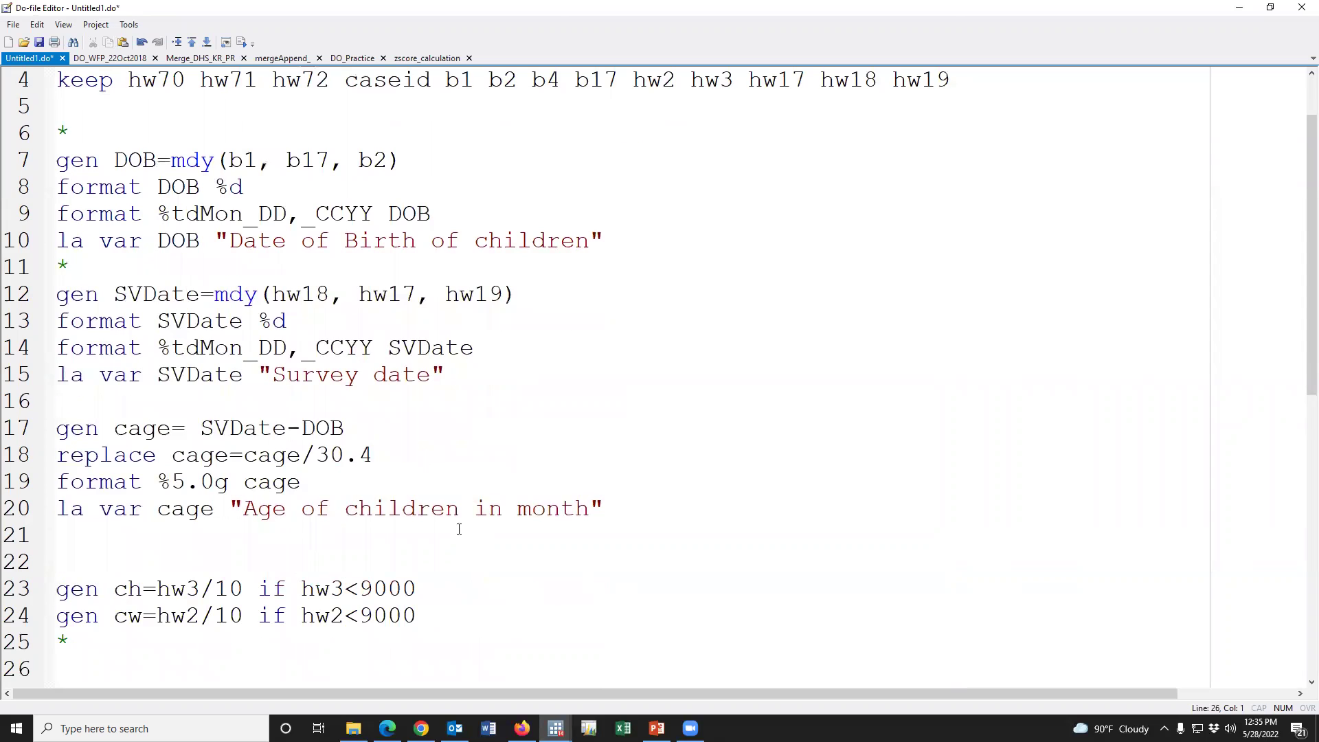
Insert three blank lines below the gen DOB line in the do-file and examine its mdy arguments b1, b17 and b2.
{"action": "scroll", "coordinate": [336, 413], "scroll_direction": "up", "scroll_amount": 1}
{"action": "left_click", "coordinate": [409, 243]}
{"action": "key", "text": "shift+Home"}
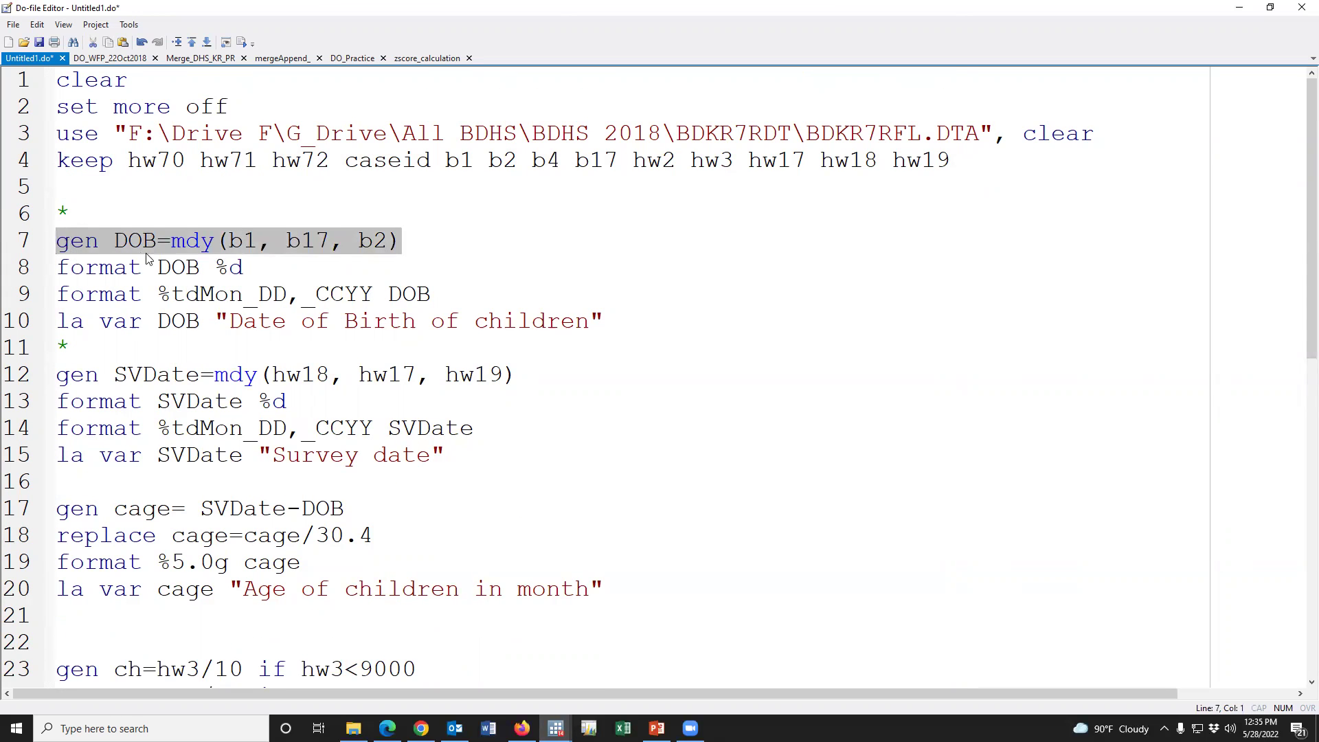
{"action": "left_click", "coordinate": [171, 261]}
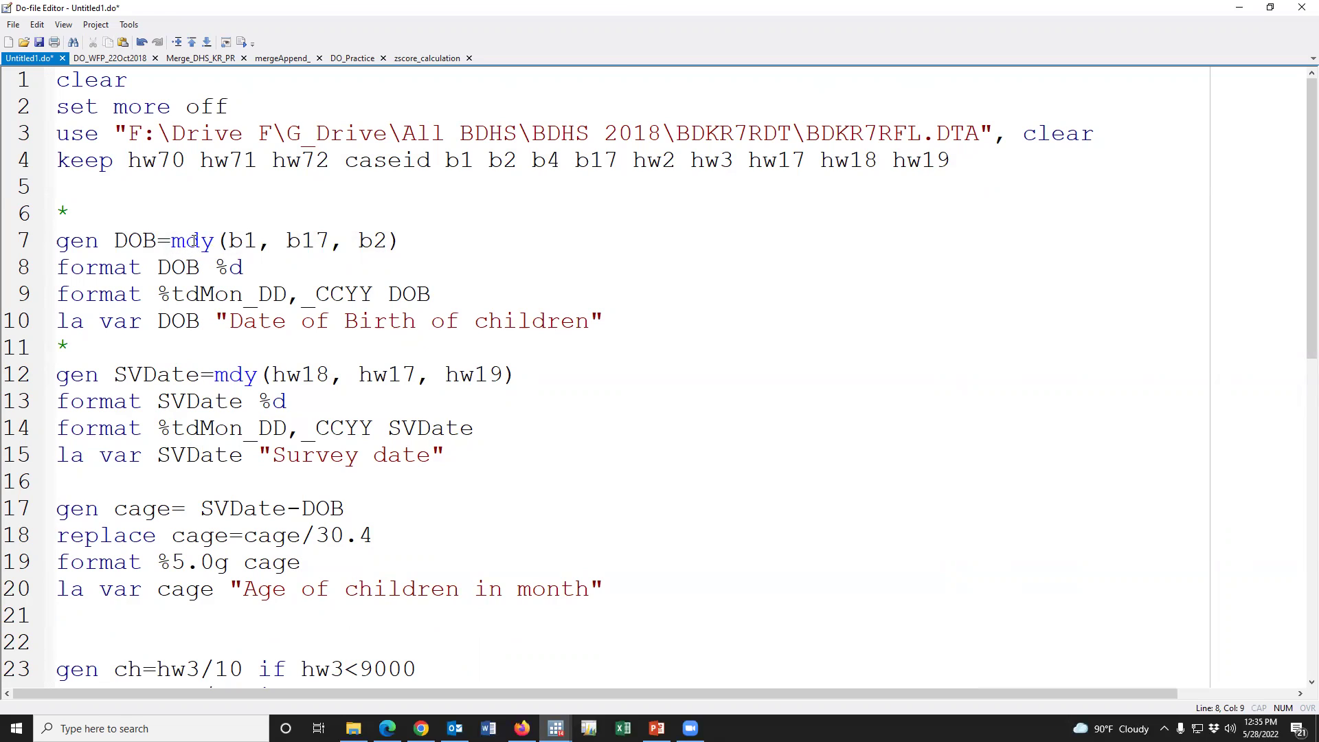
{"action": "left_click", "coordinate": [401, 253]}
{"action": "key", "text": "Return"}
{"action": "key", "text": "Return"}
{"action": "key", "text": "Return"}
{"action": "left_click_drag", "start_coordinate": [231, 240], "coordinate": [252, 239]}
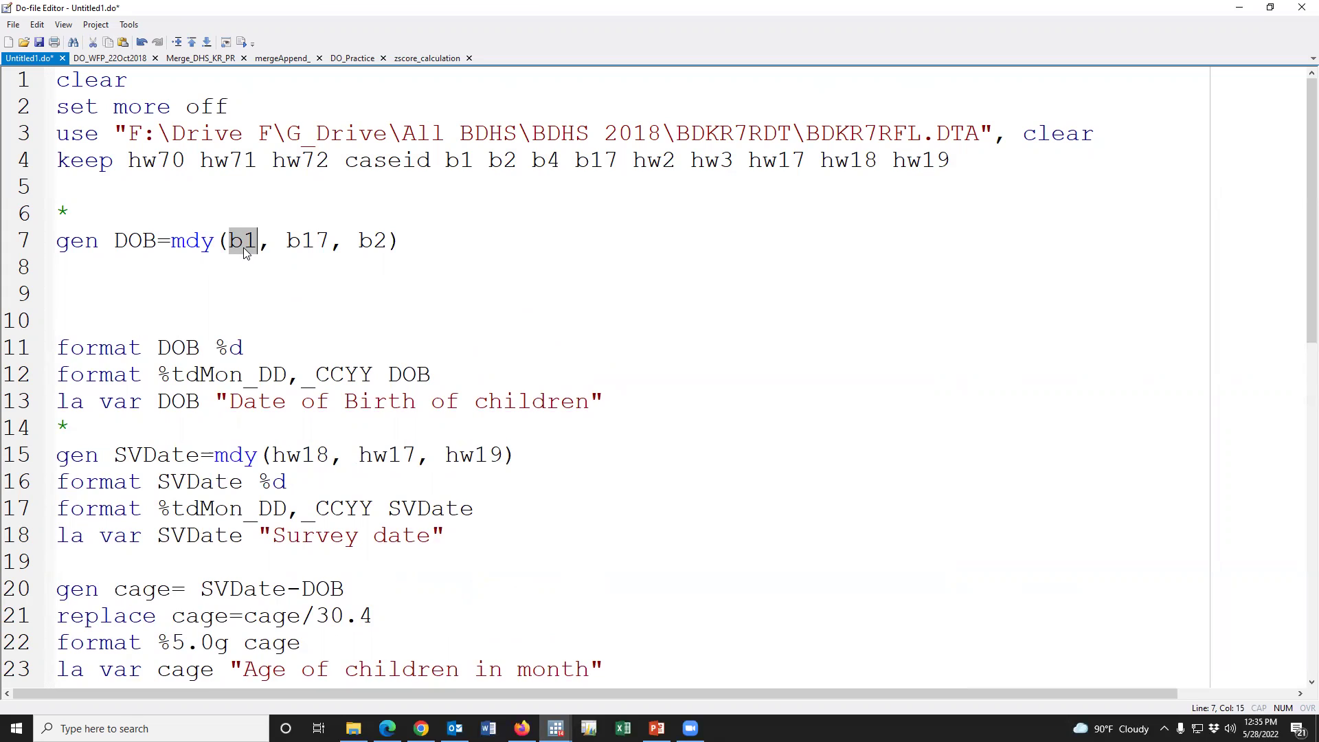
{"action": "left_click", "coordinate": [289, 240]}
{"action": "double_click", "coordinate": [289, 241]}
{"action": "double_click", "coordinate": [360, 242]}
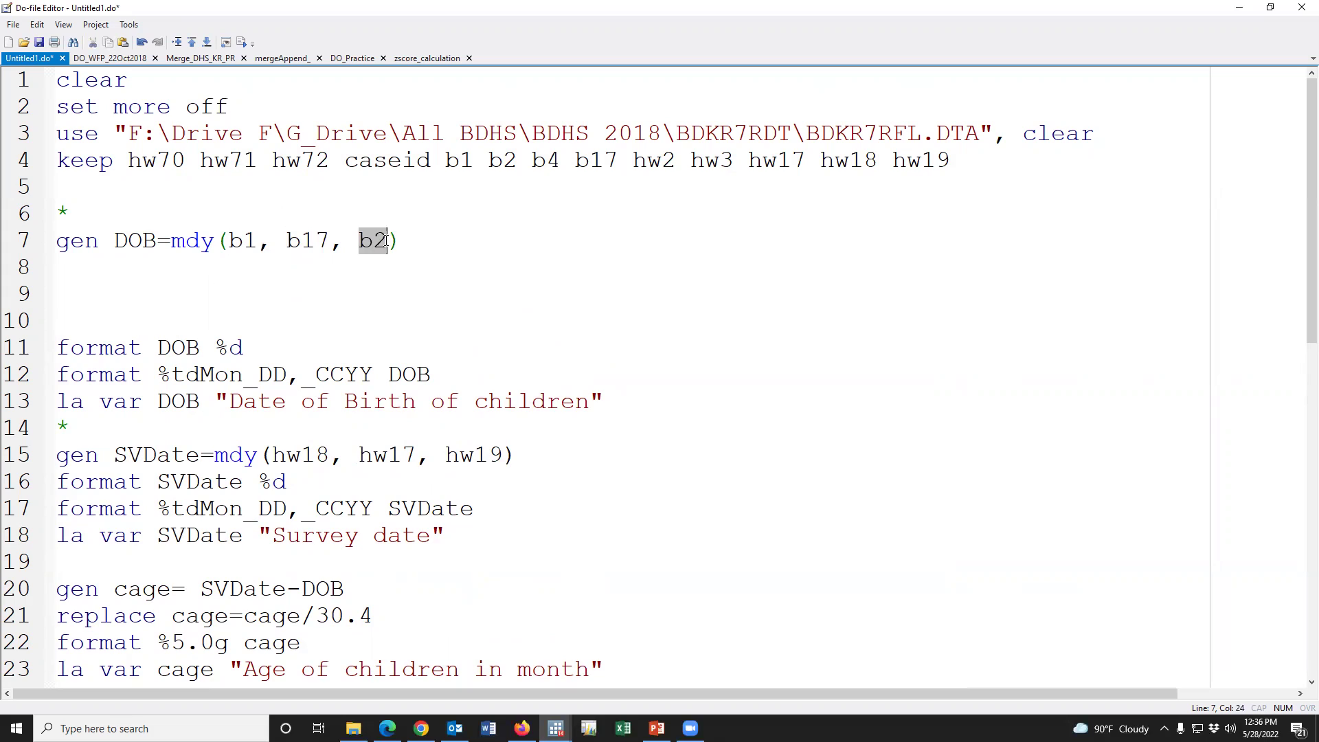
Examine the DOB format and label lines and remove the three blank lines above them.
{"action": "left_click_drag", "start_coordinate": [243, 349], "coordinate": [54, 345]}
{"action": "left_click_drag", "start_coordinate": [441, 379], "coordinate": [43, 355]}
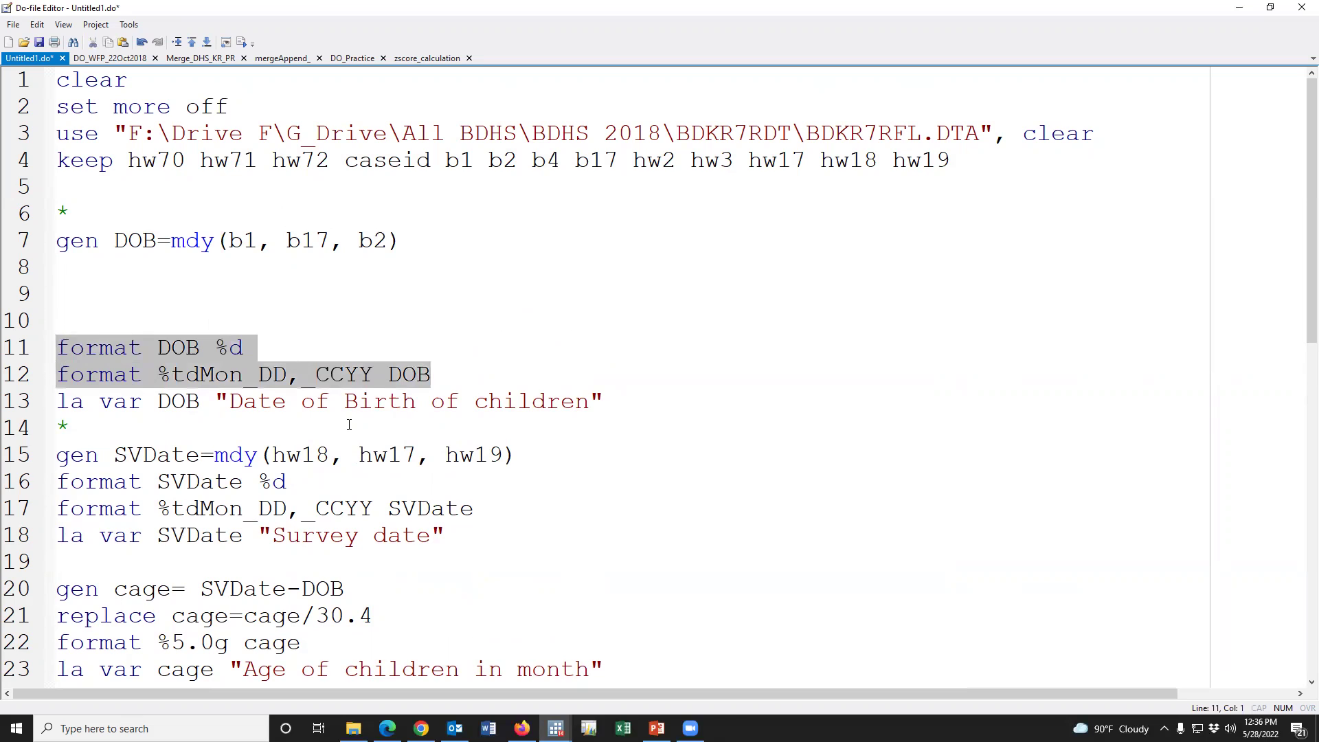
{"action": "left_click_drag", "start_coordinate": [606, 404], "coordinate": [52, 376]}
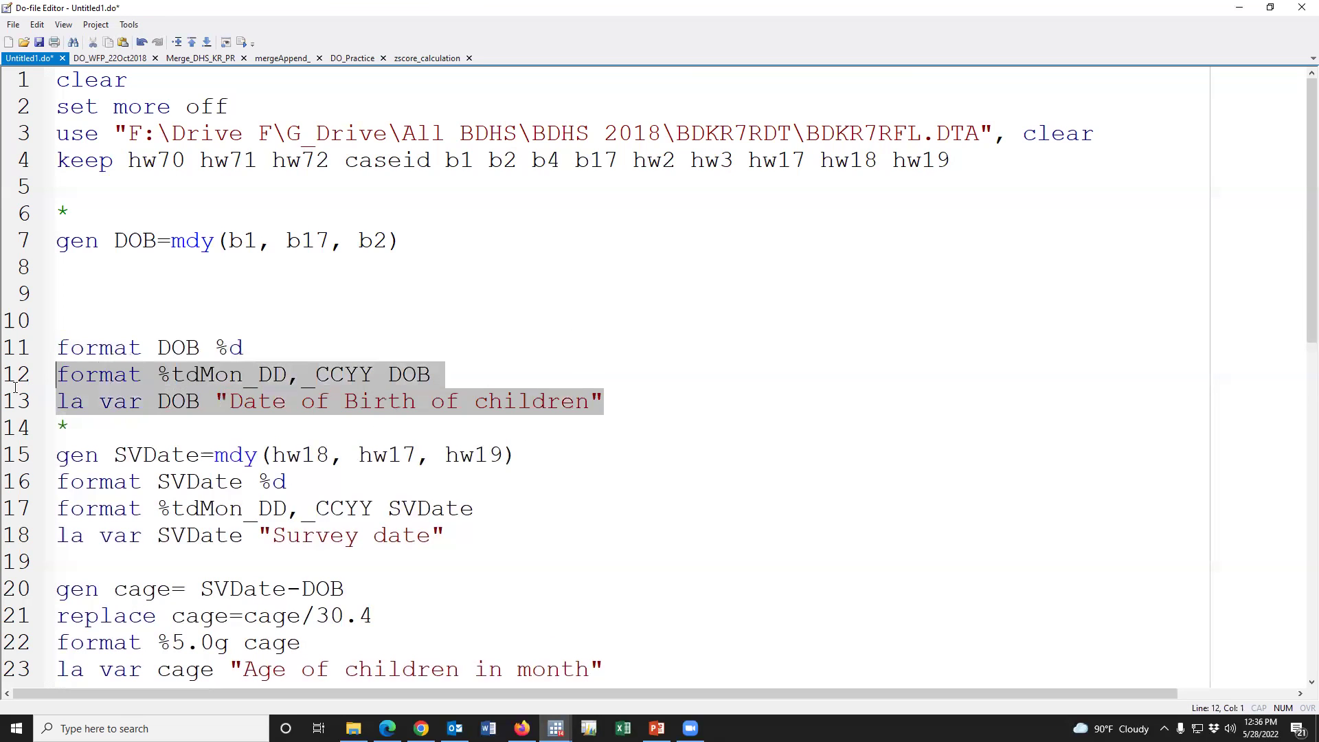
{"action": "left_click", "coordinate": [64, 264]}
{"action": "key", "text": "Delete"}
{"action": "key", "text": "Delete"}
{"action": "key", "text": "Delete"}
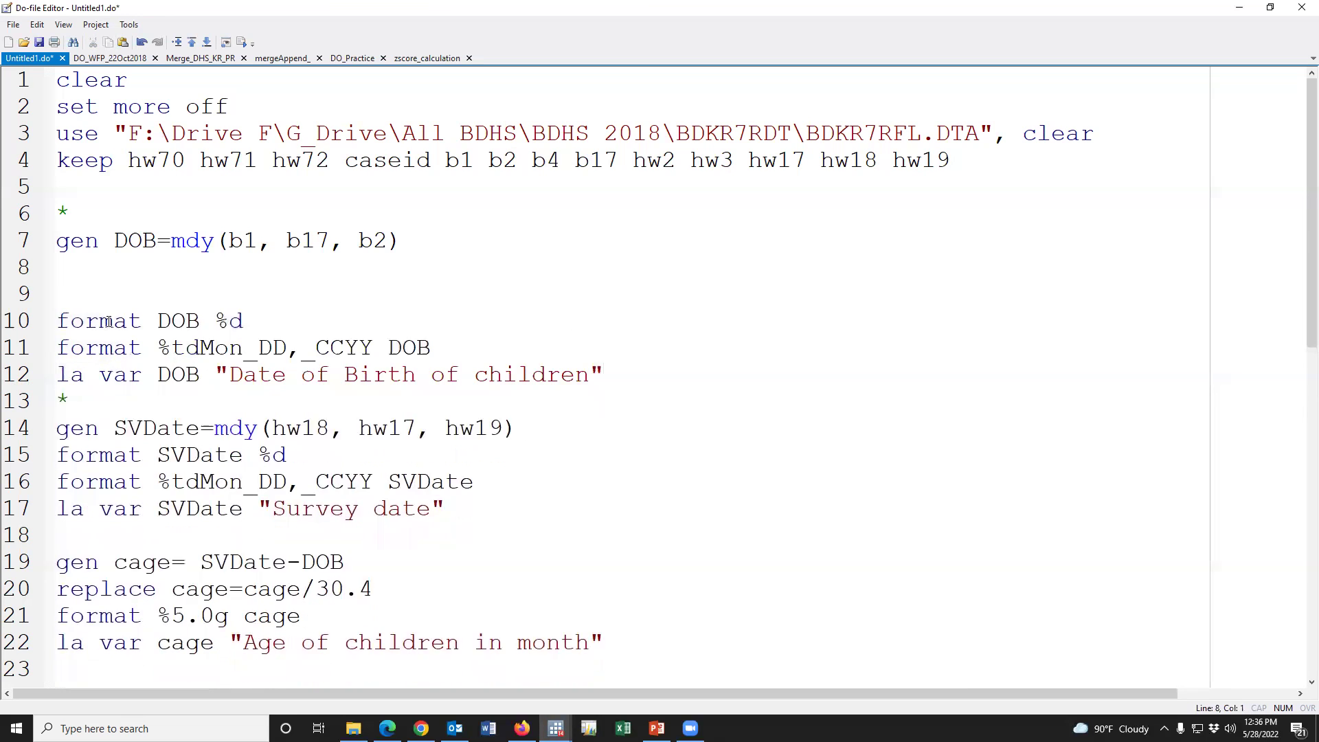
Select the DOB block in the do-file and browse the birth variables b17, b1 and b2 in the dataset.
{"action": "left_click_drag", "start_coordinate": [25, 242], "coordinate": [24, 345]}
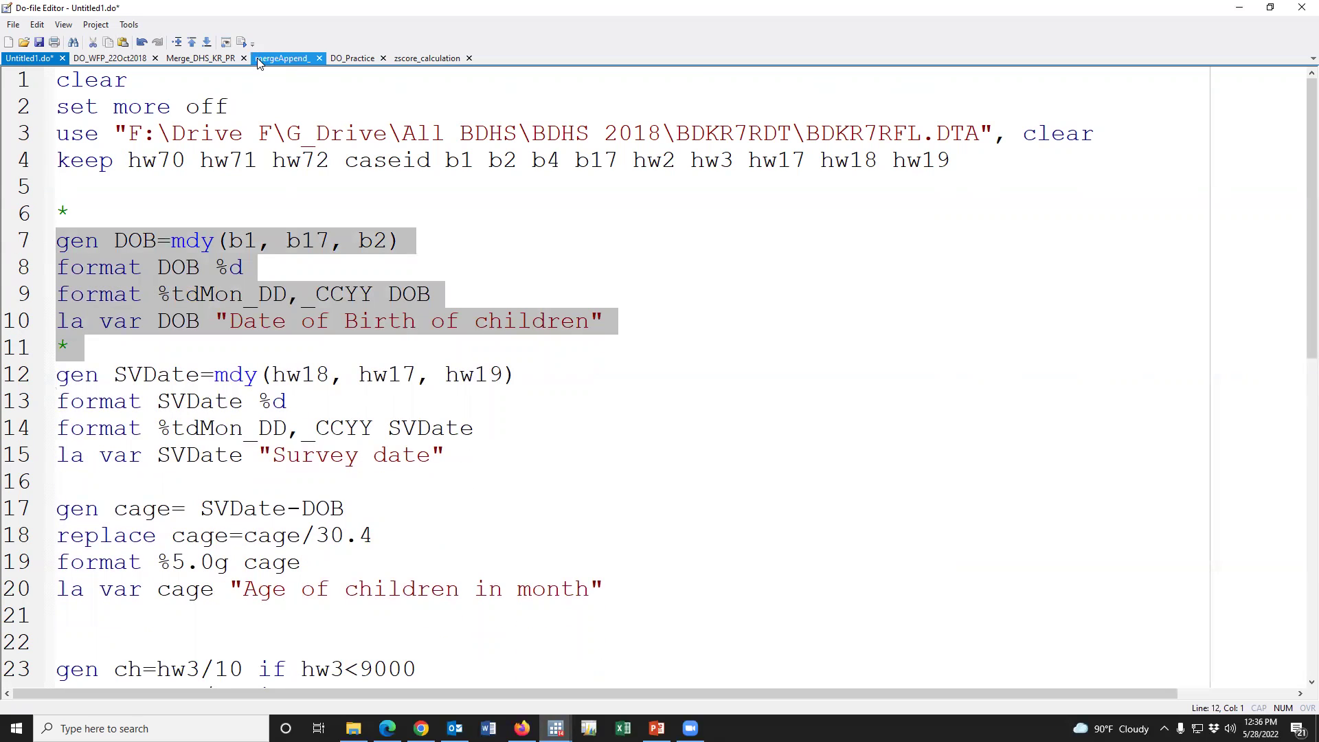
{"action": "mouse_move", "coordinate": [555, 727]}
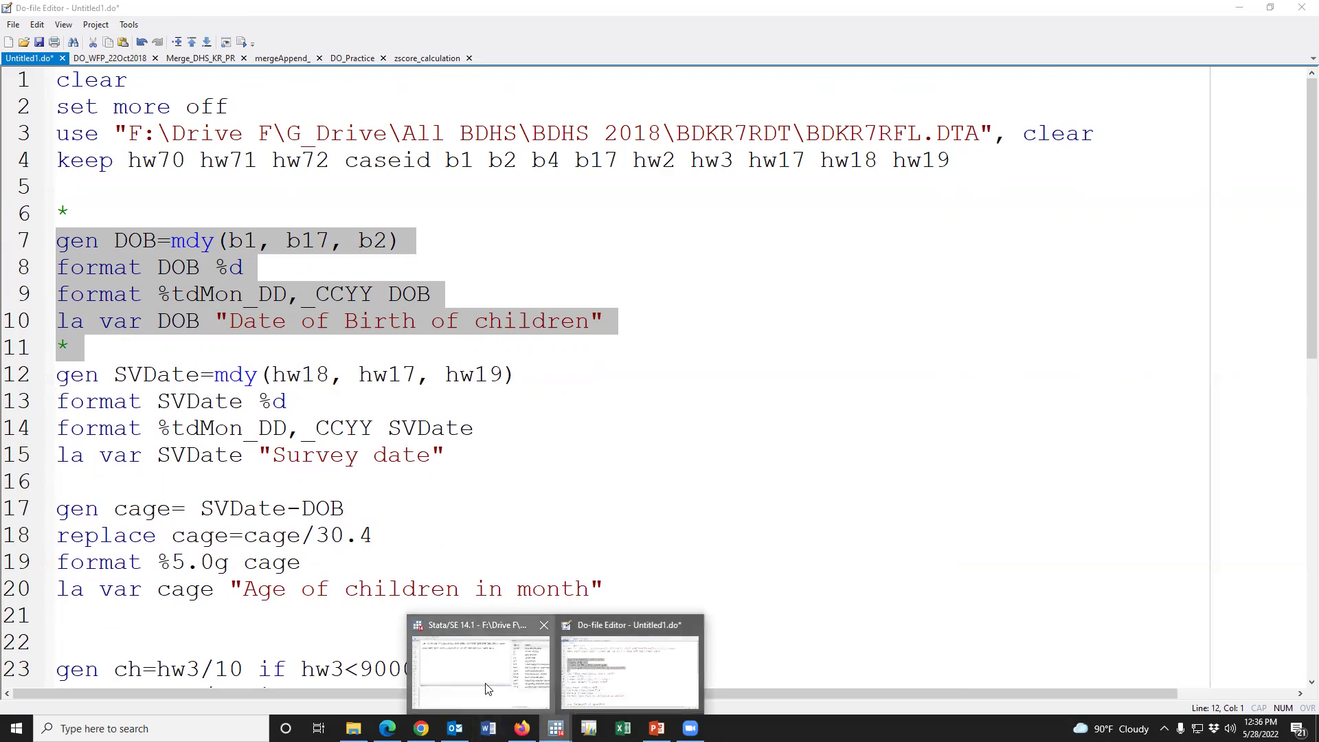
{"action": "left_click", "coordinate": [469, 690]}
{"action": "type", "text": "br b17"}
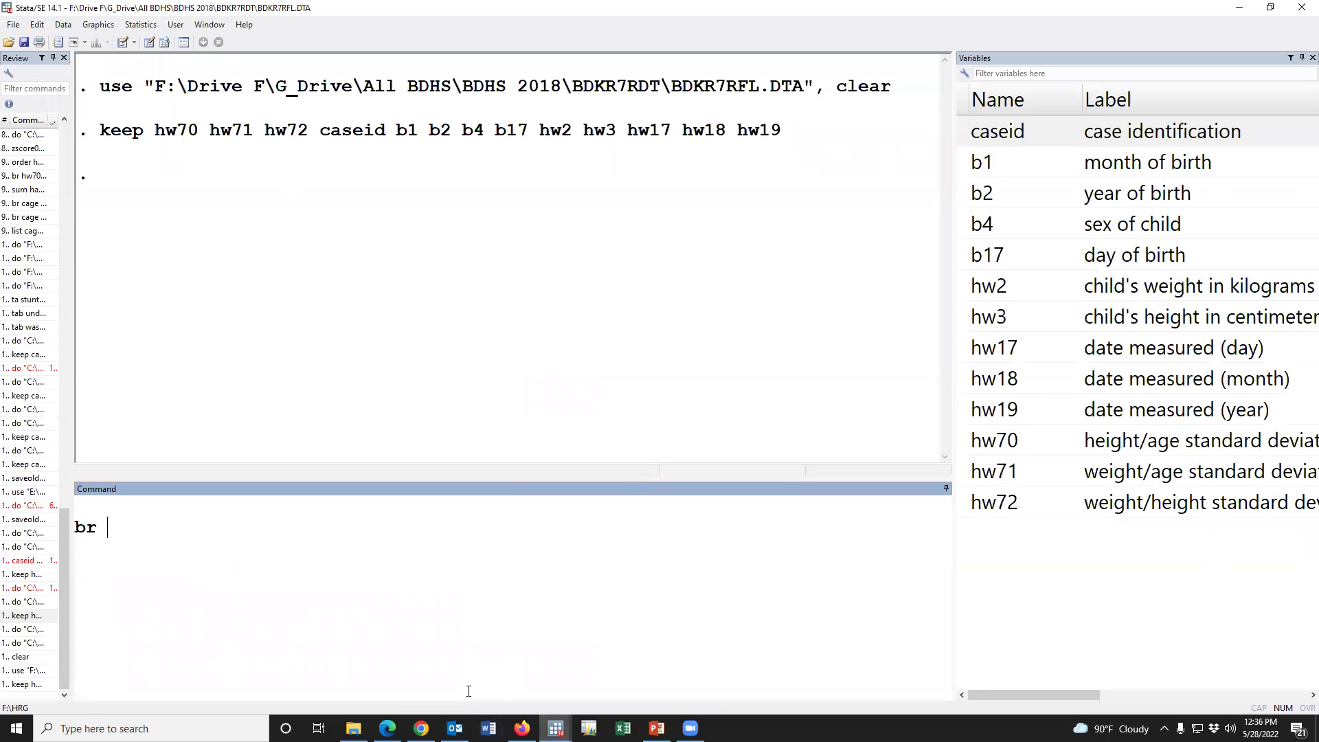
{"action": "left_click", "coordinate": [975, 254]}
{"action": "left_click", "coordinate": [969, 164]}
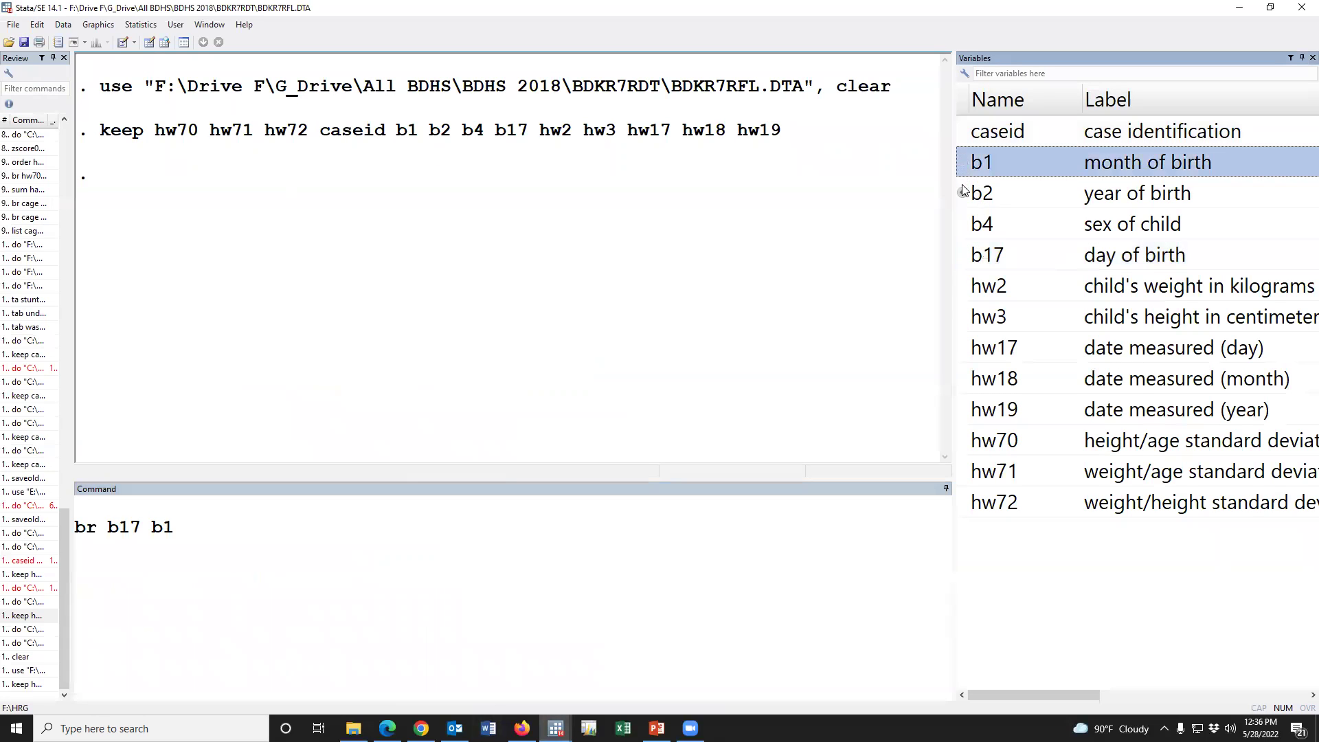
{"action": "left_click", "coordinate": [965, 194]}
{"action": "key", "text": "Return"}
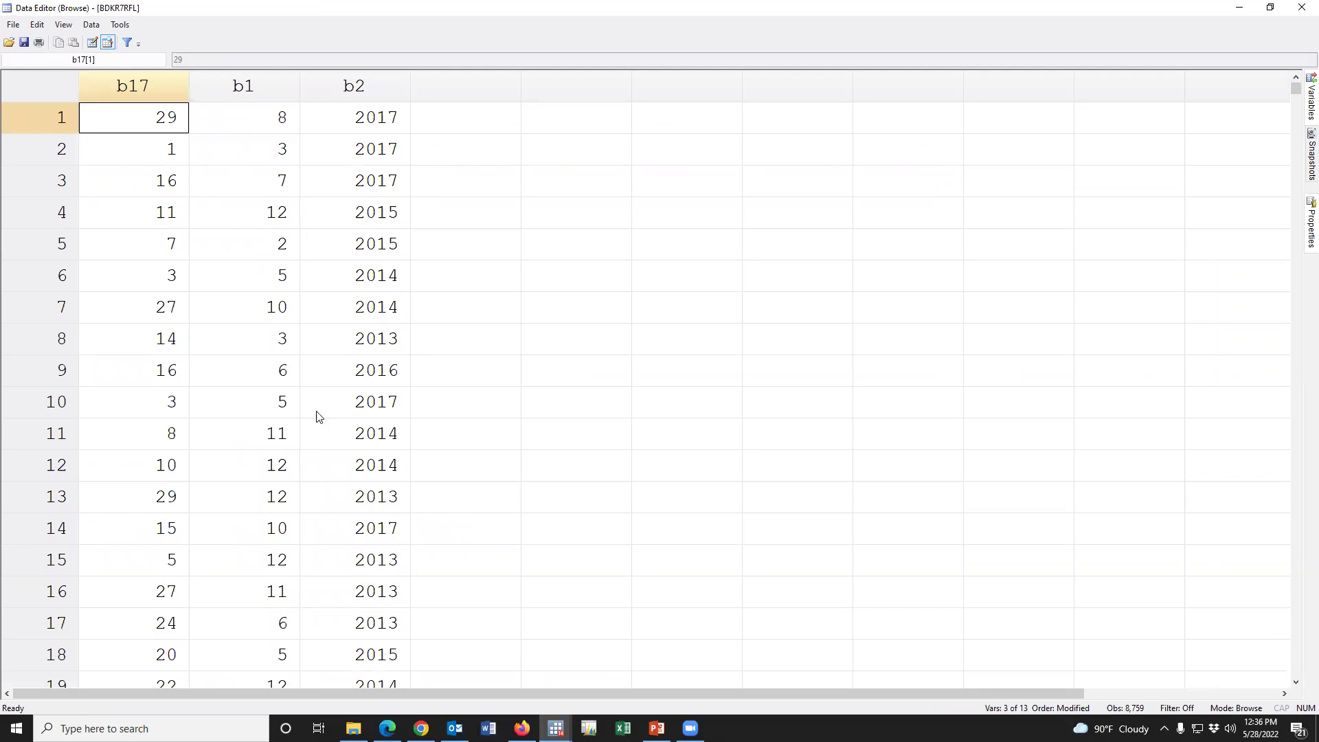
Run the do-file block that generates, formats and labels DOB, and view the DOB column beside b17, b1 and b2.
{"action": "key", "text": "alt+Tab"}
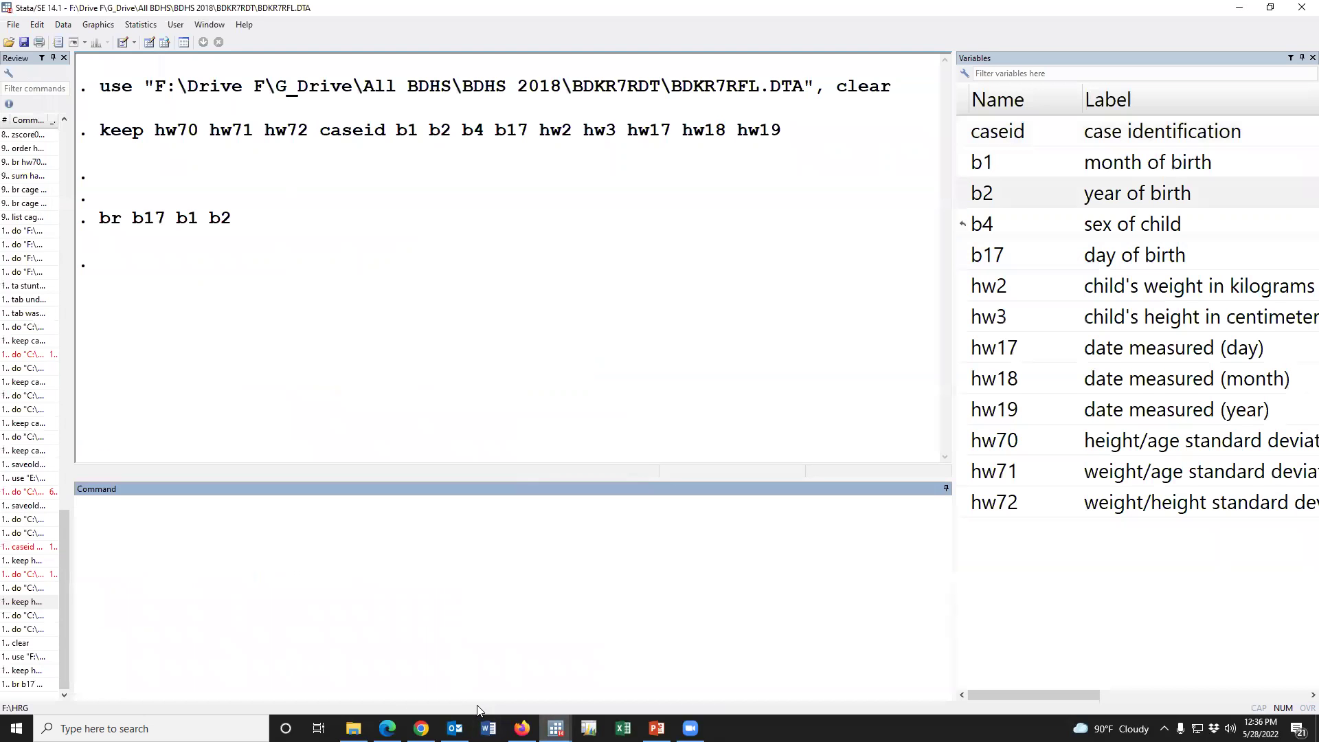
{"action": "mouse_move", "coordinate": [555, 727]}
{"action": "left_click", "coordinate": [559, 670]}
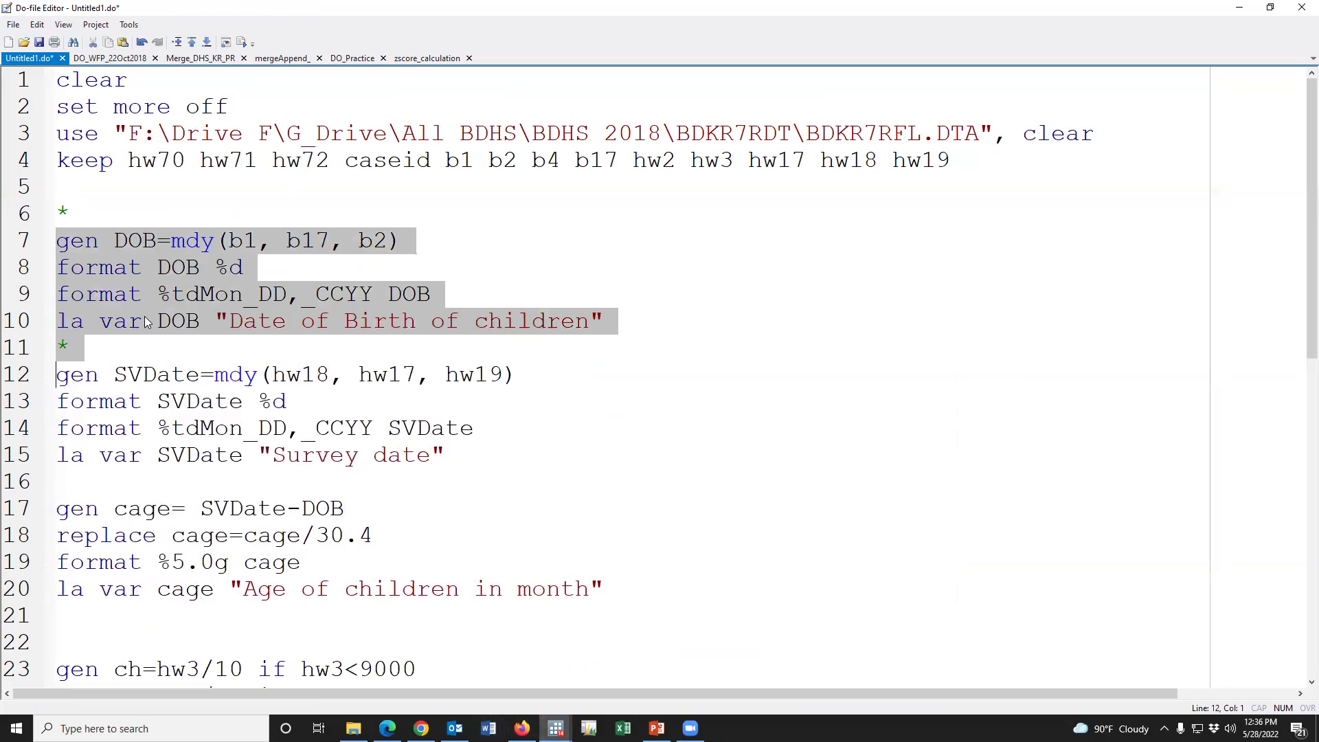
{"action": "key", "text": "shift+Left"}
{"action": "key", "text": "ctrl+d"}
{"action": "mouse_move", "coordinate": [555, 727]}
{"action": "left_click", "coordinate": [421, 680]}
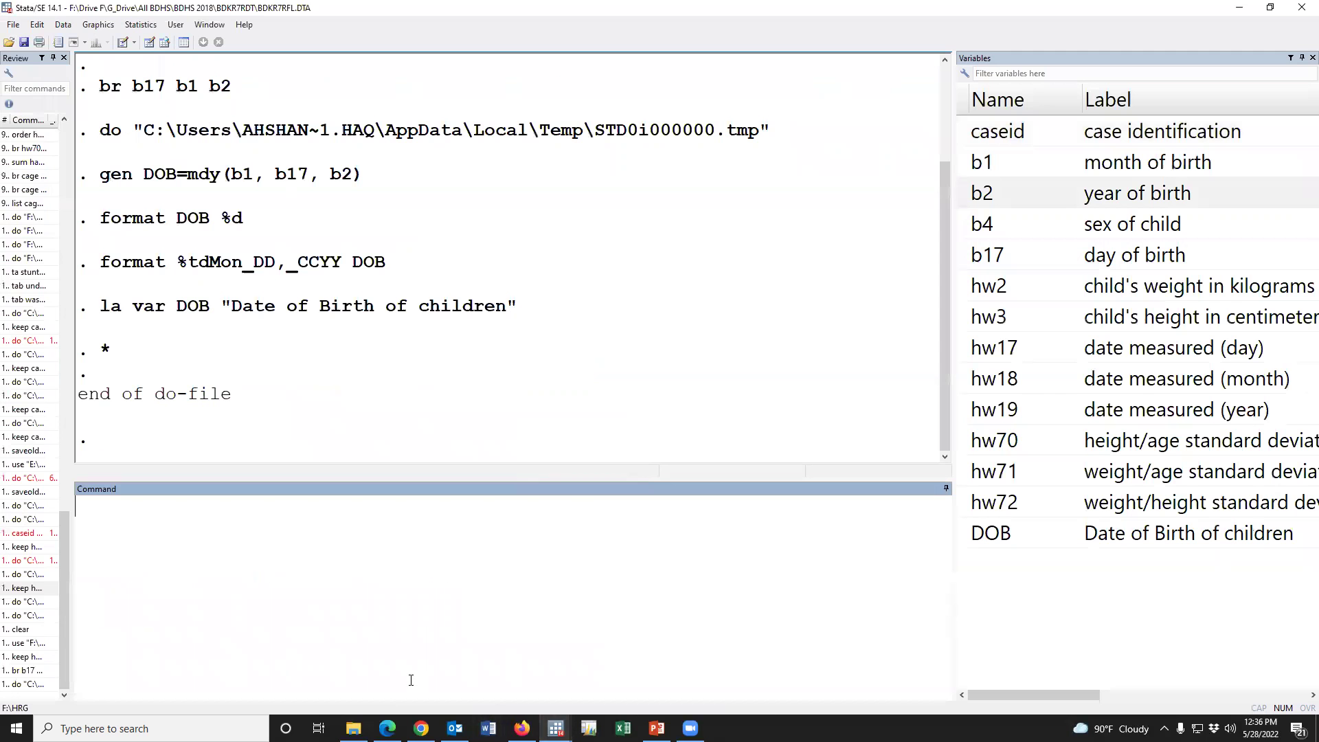
{"action": "left_click", "coordinate": [705, 662]}
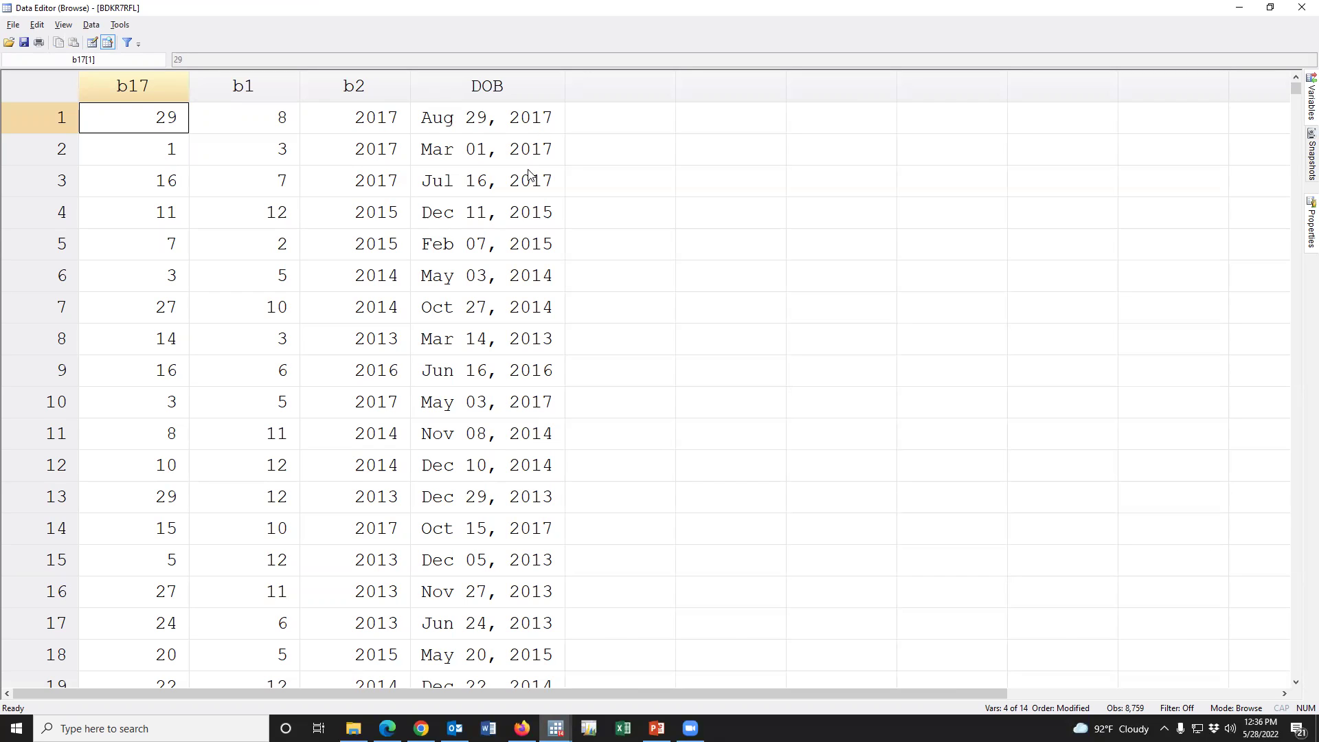
Examine the gen SVDate line in the do-file and the labels of hw17, hw18 and hw19 in the variable list.
{"action": "left_click", "coordinate": [556, 728]}
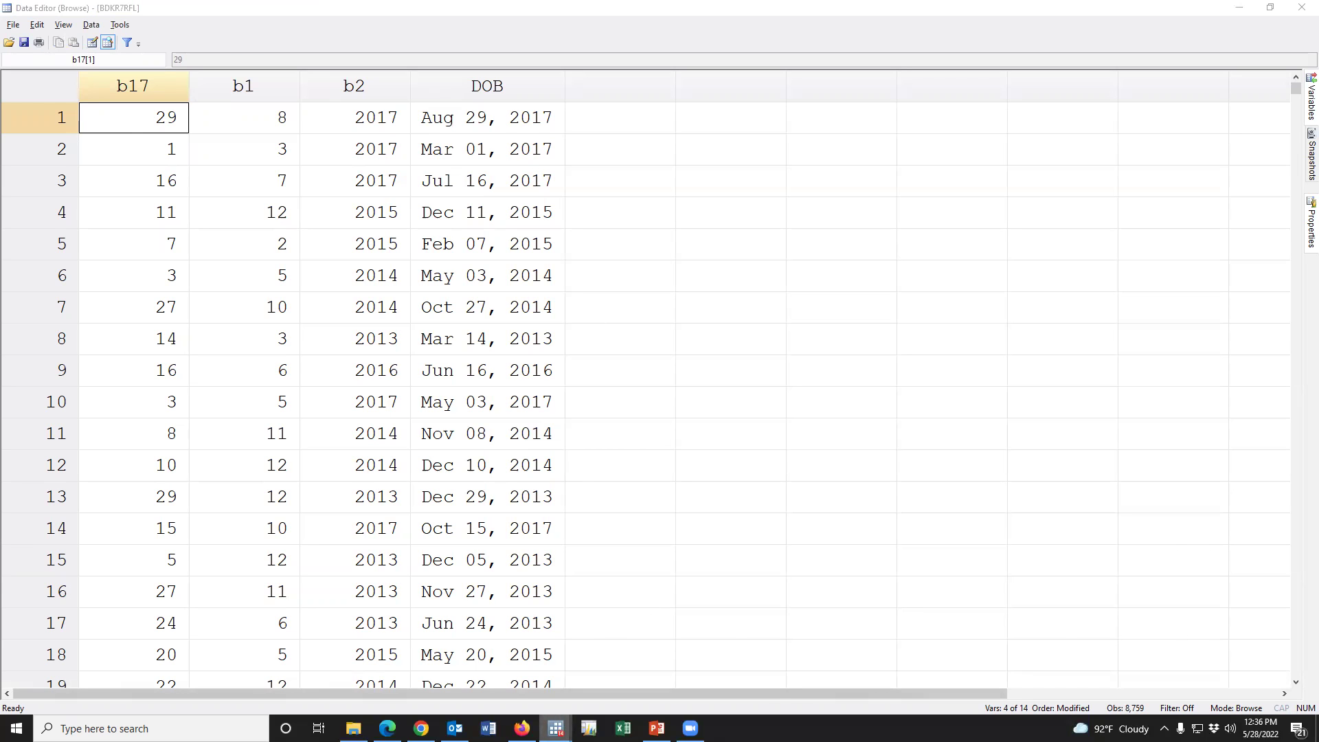
{"action": "left_click", "coordinate": [595, 680]}
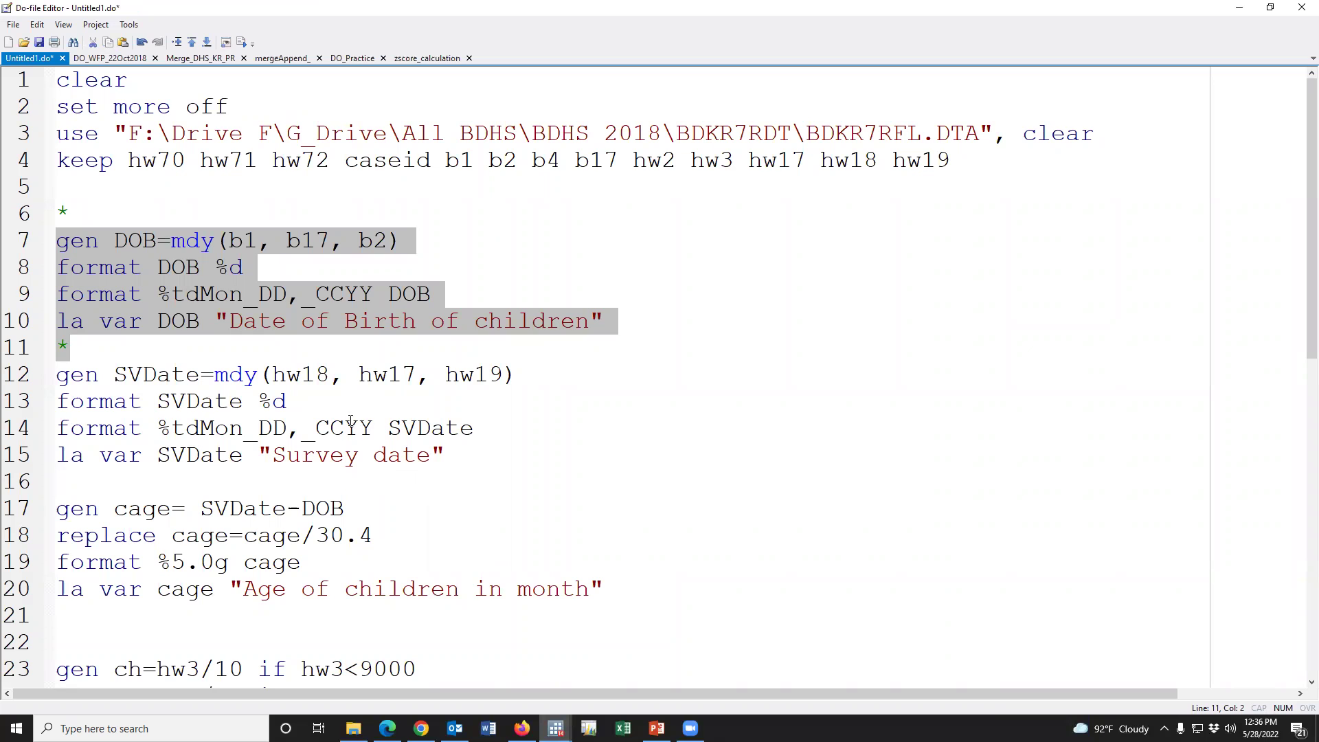
{"action": "left_click", "coordinate": [556, 728]}
{"action": "left_click", "coordinate": [385, 652]}
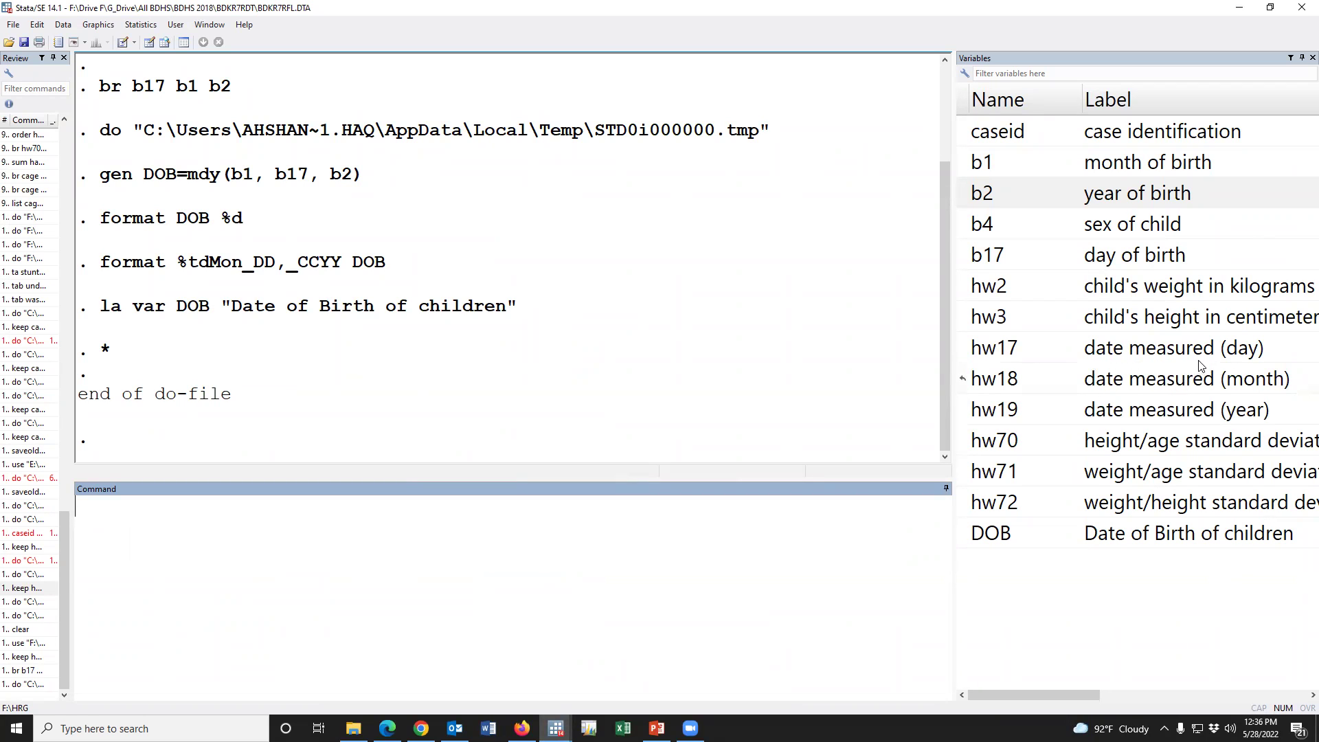
{"action": "left_click", "coordinate": [1151, 359]}
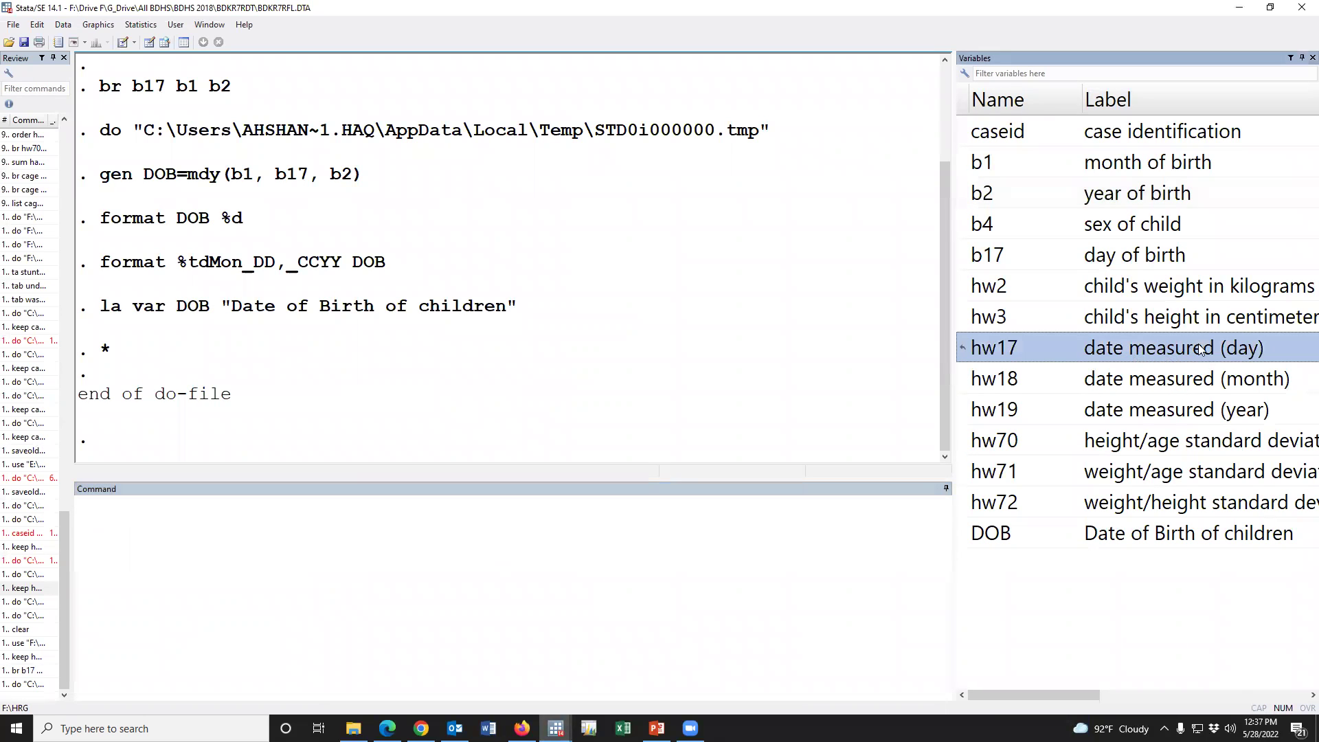
{"action": "left_click", "coordinate": [1174, 382]}
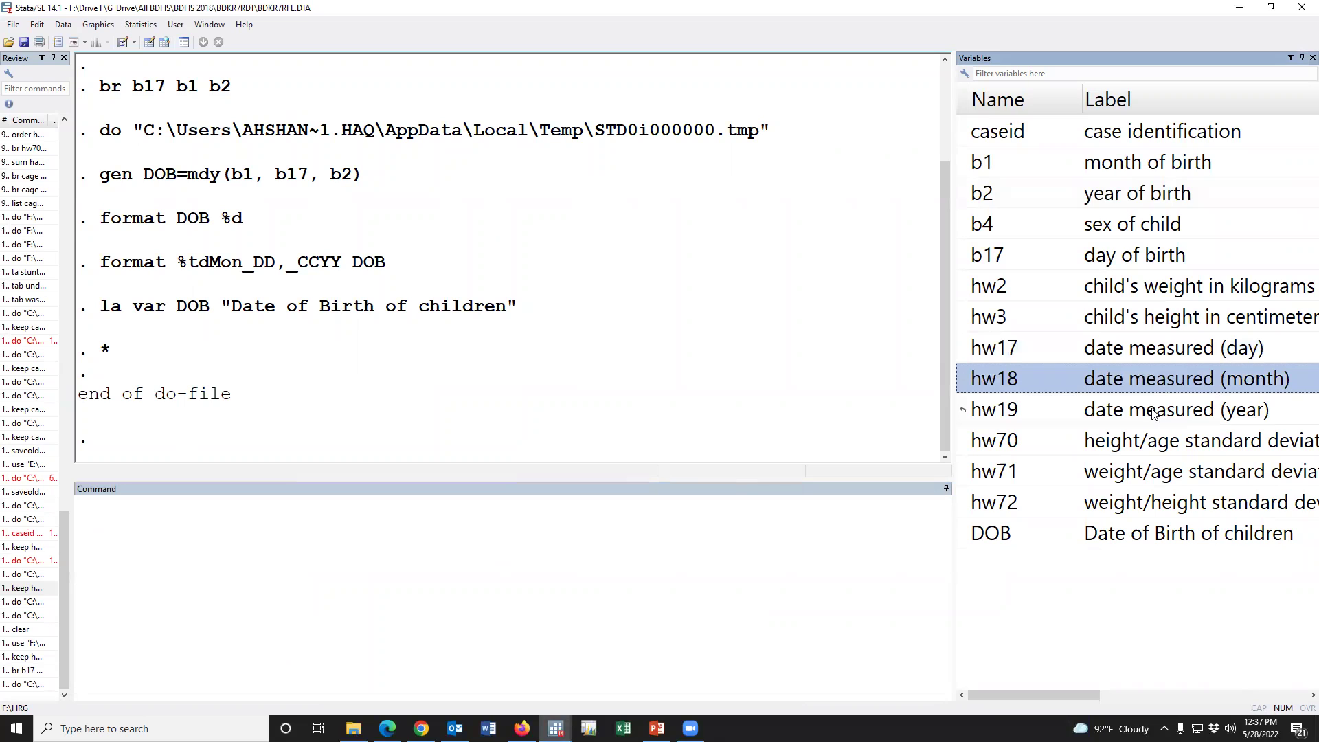
{"action": "left_click", "coordinate": [1153, 412]}
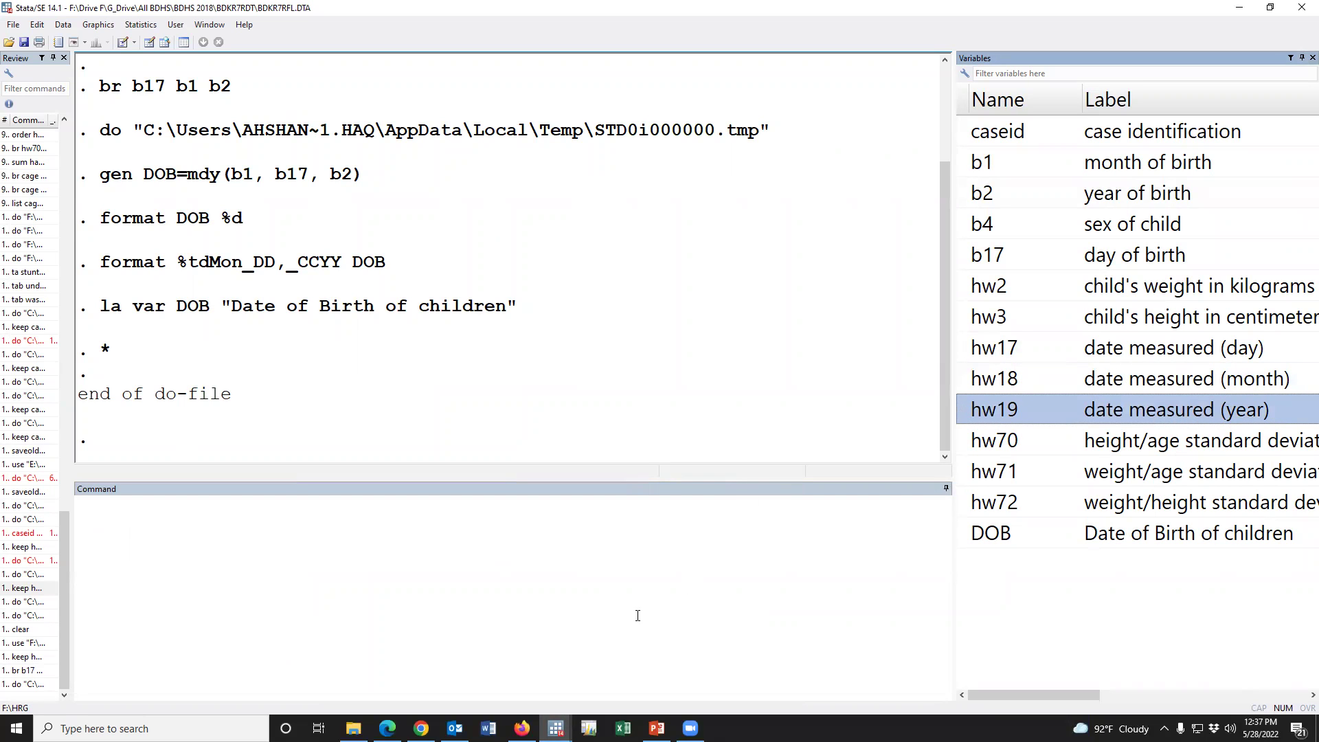
Add hw17, hw18 and hw19 to the variables shown in the data browser and select their three columns.
{"action": "mouse_move", "coordinate": [556, 728]}
{"action": "left_click", "coordinate": [760, 672]}
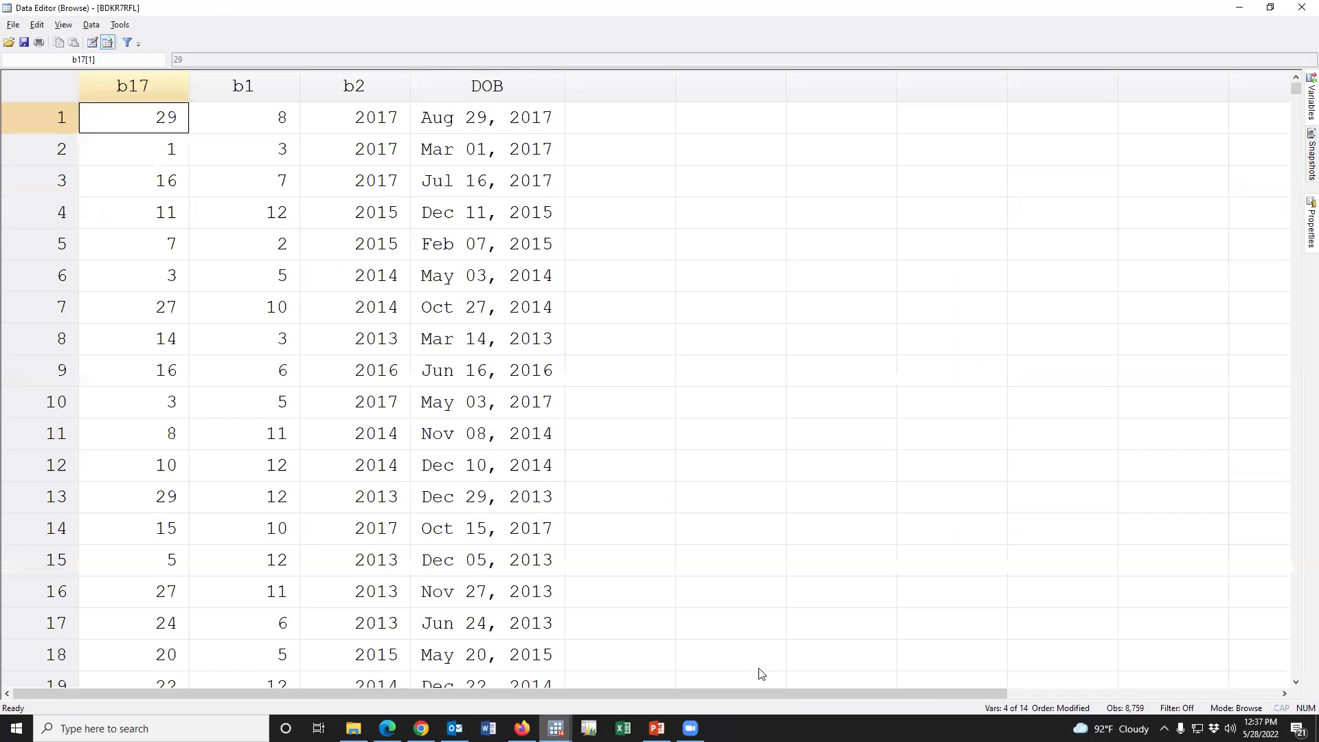
{"action": "mouse_move", "coordinate": [1301, 117]}
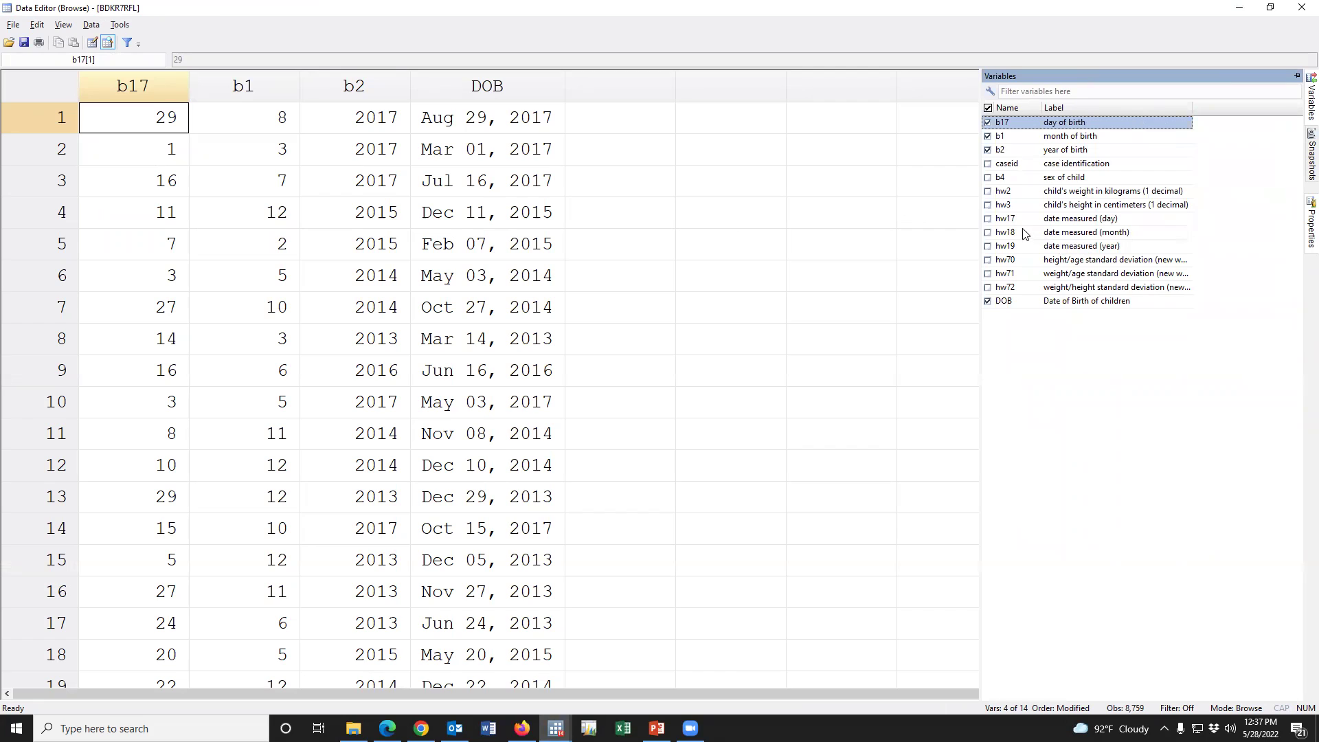
{"action": "left_click", "coordinate": [989, 220]}
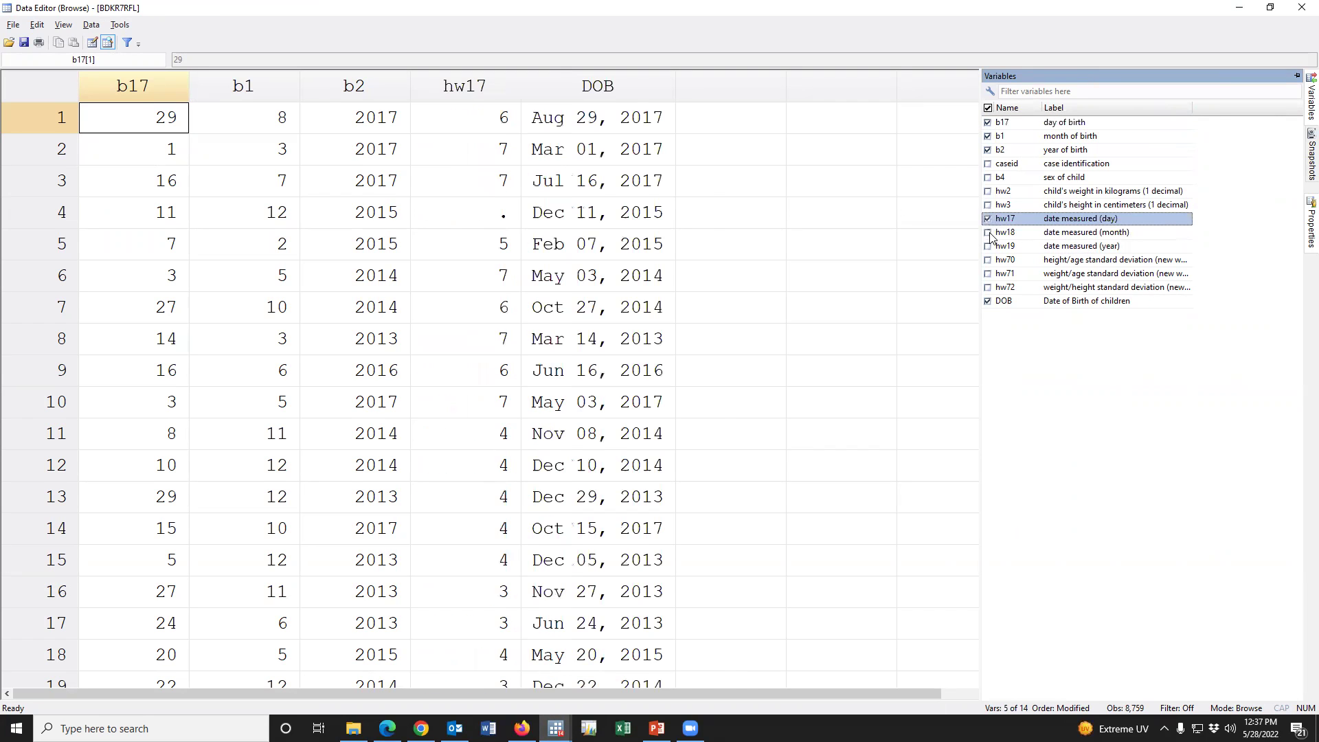
{"action": "left_click", "coordinate": [989, 232]}
{"action": "left_click", "coordinate": [988, 245]}
{"action": "left_click", "coordinate": [969, 344]}
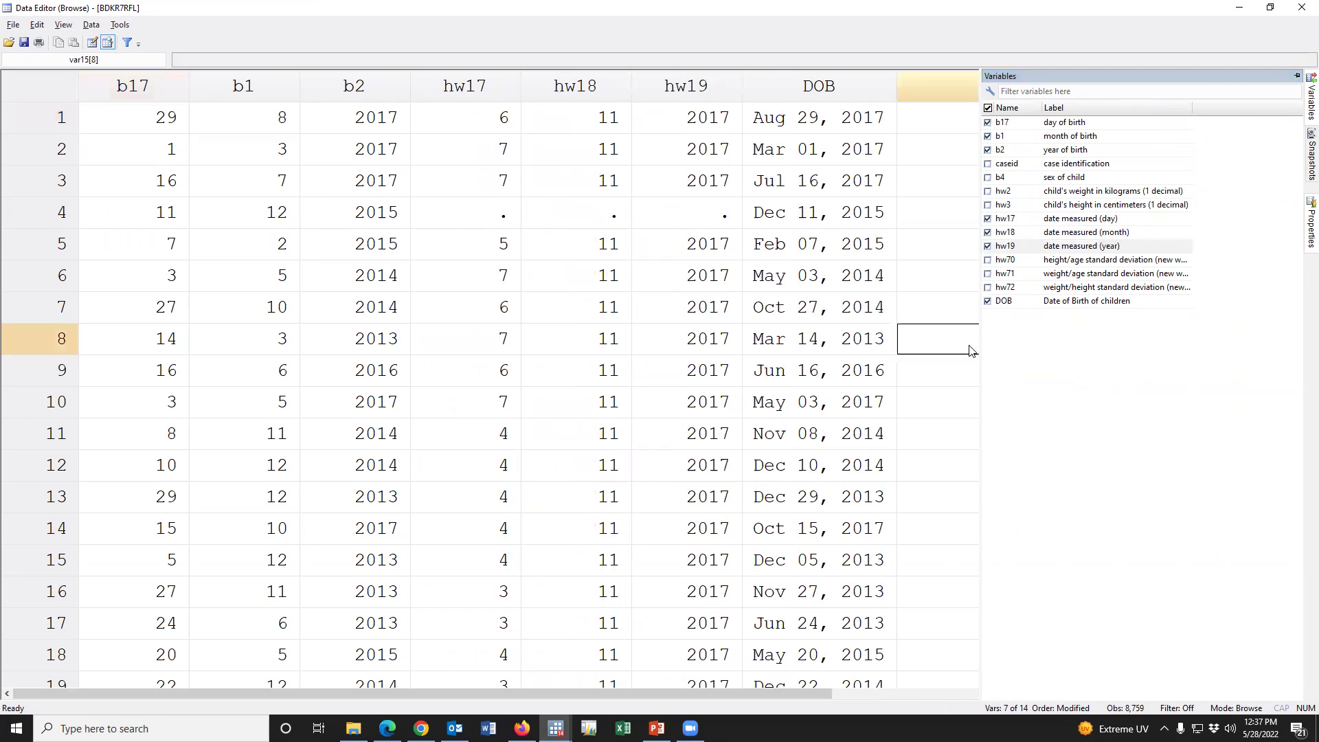
{"action": "left_click_drag", "start_coordinate": [496, 98], "coordinate": [660, 89]}
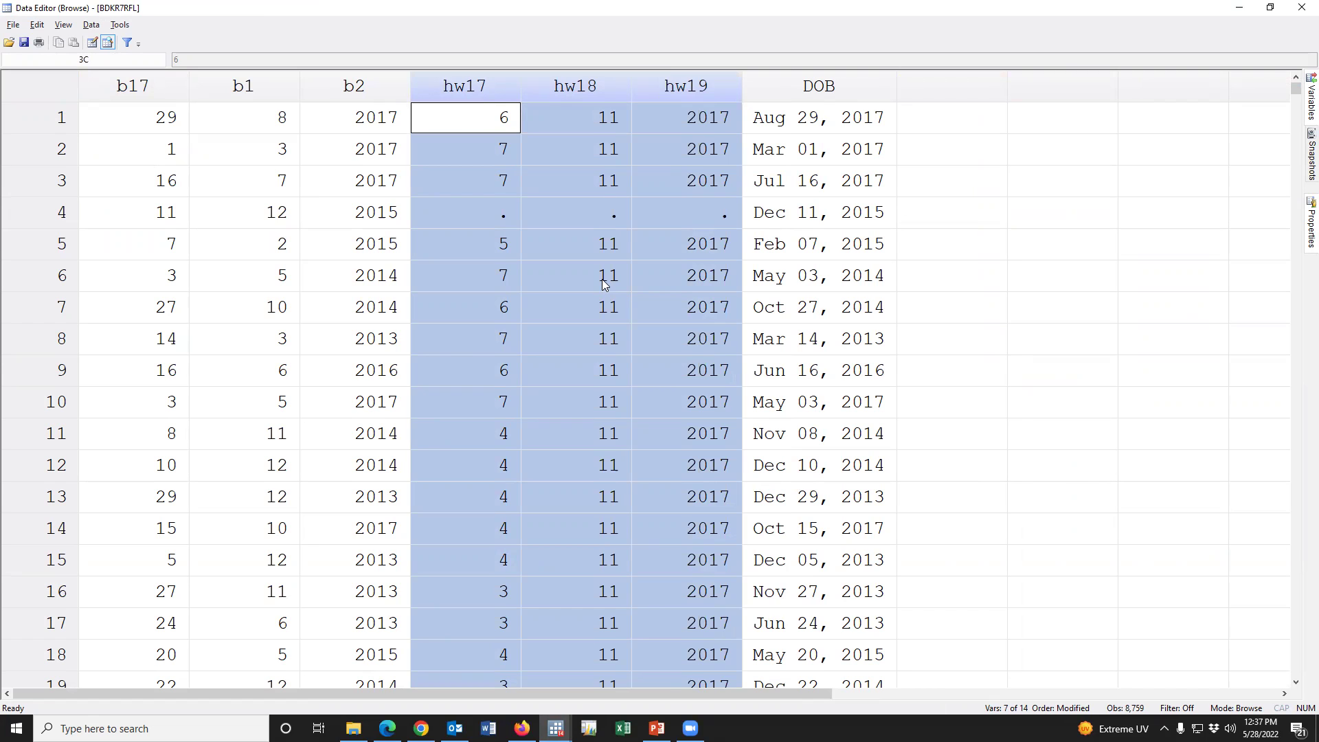
Run the do-file block that generates SVDate from hw18, hw17 and hw19, formats it and labels it "Survey date".
{"action": "left_click", "coordinate": [556, 728]}
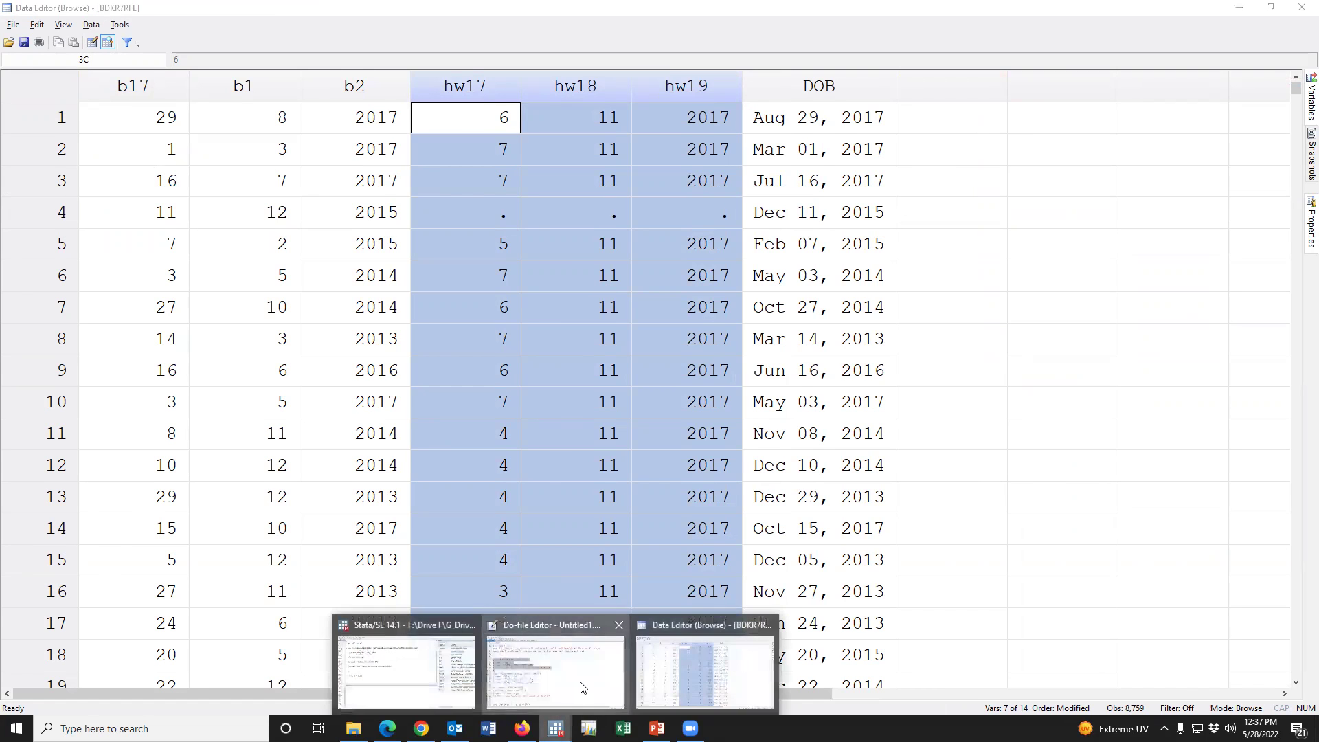
{"action": "left_click", "coordinate": [581, 686]}
{"action": "left_click", "coordinate": [20, 378]}
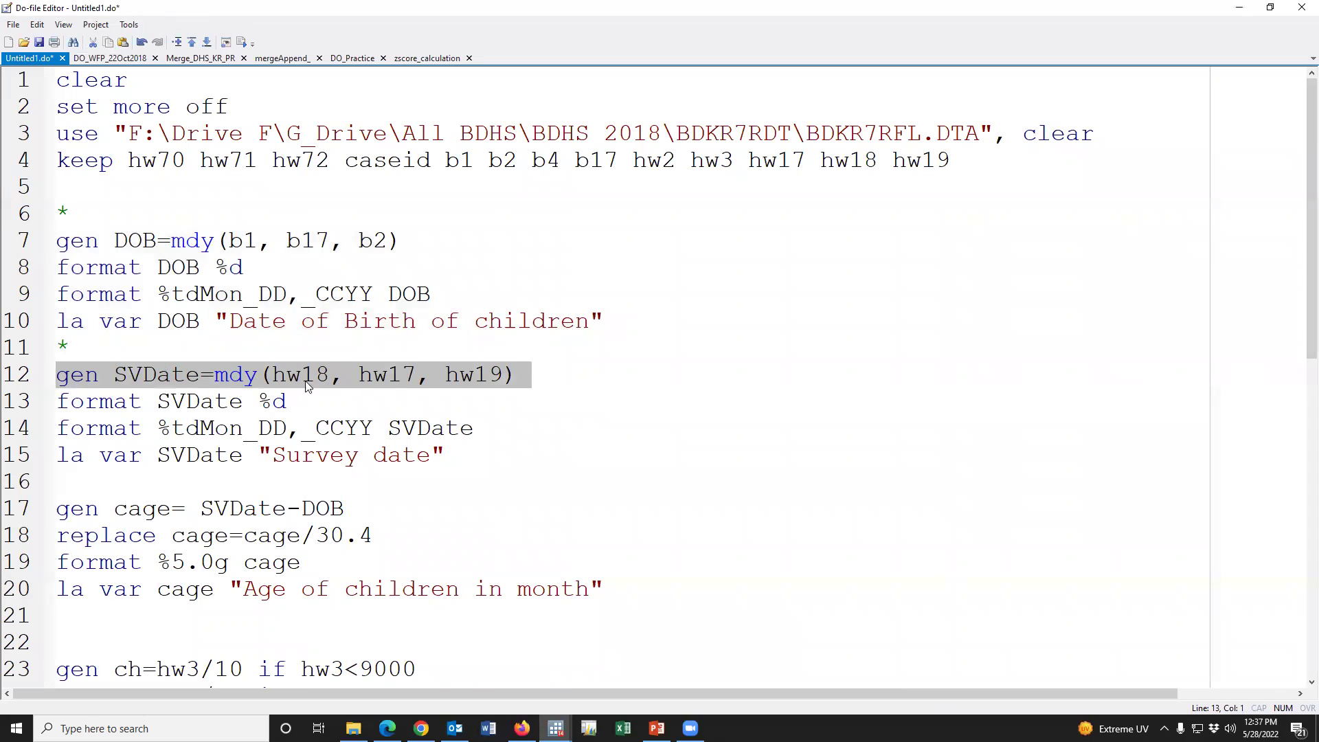
{"action": "left_click_drag", "start_coordinate": [472, 459], "coordinate": [56, 375]}
{"action": "left_click", "coordinate": [241, 42]}
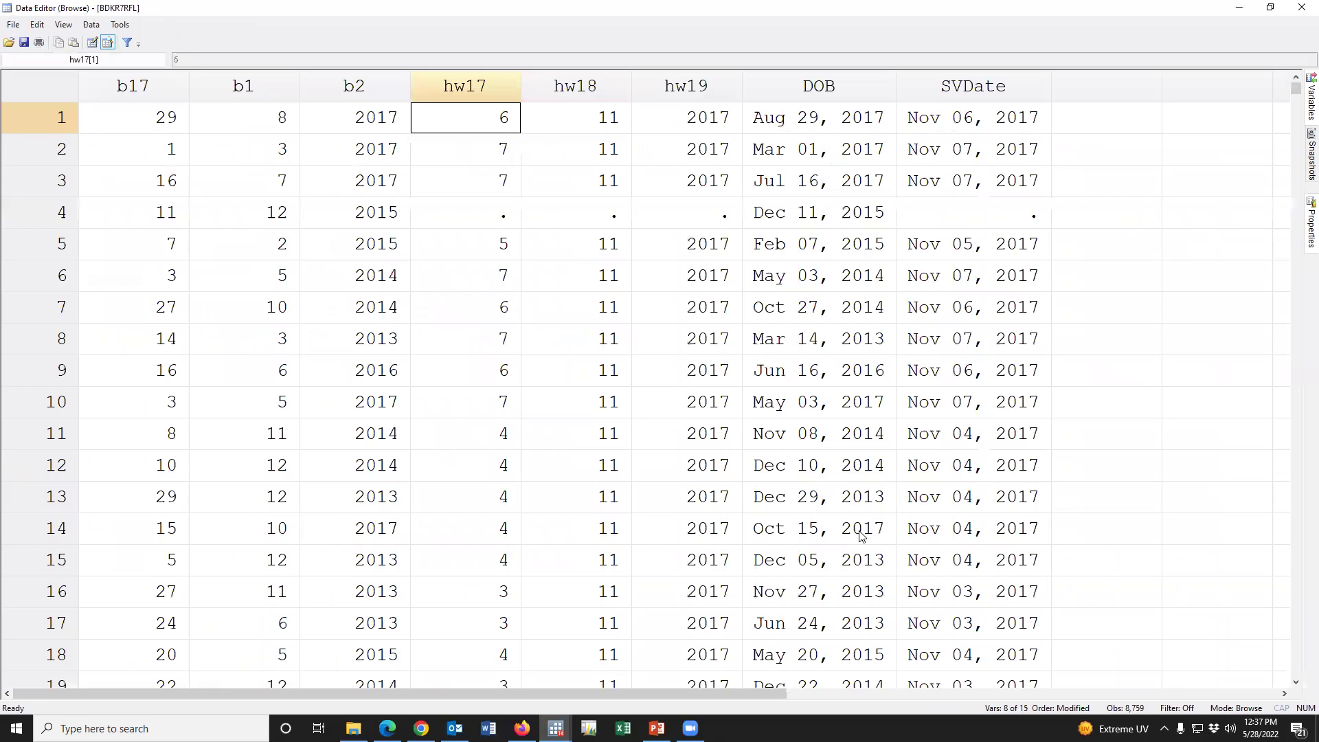
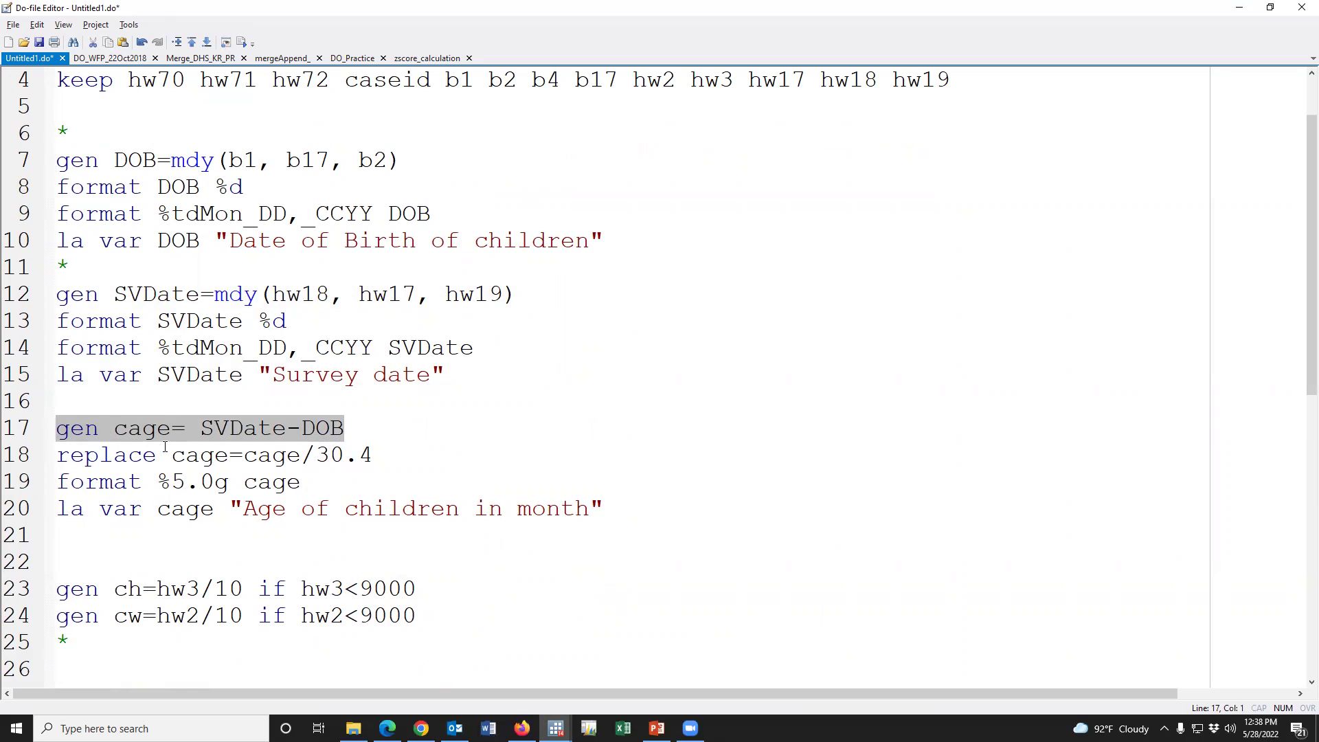
Examine the gen cage line in the do-file, then switch to Chrome and search Google for "day=month" in a new tab.
{"action": "left_click", "coordinate": [212, 429]}
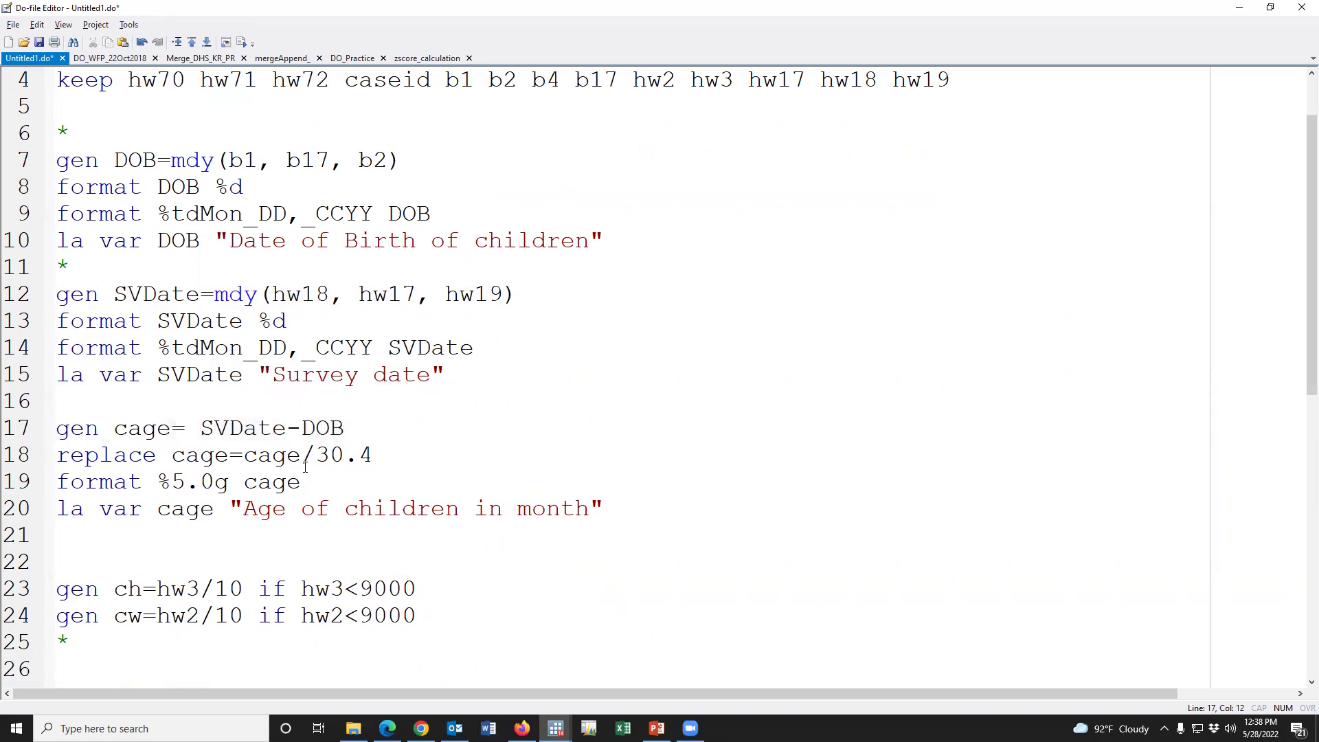
{"action": "left_click_drag", "start_coordinate": [360, 427], "coordinate": [58, 423]}
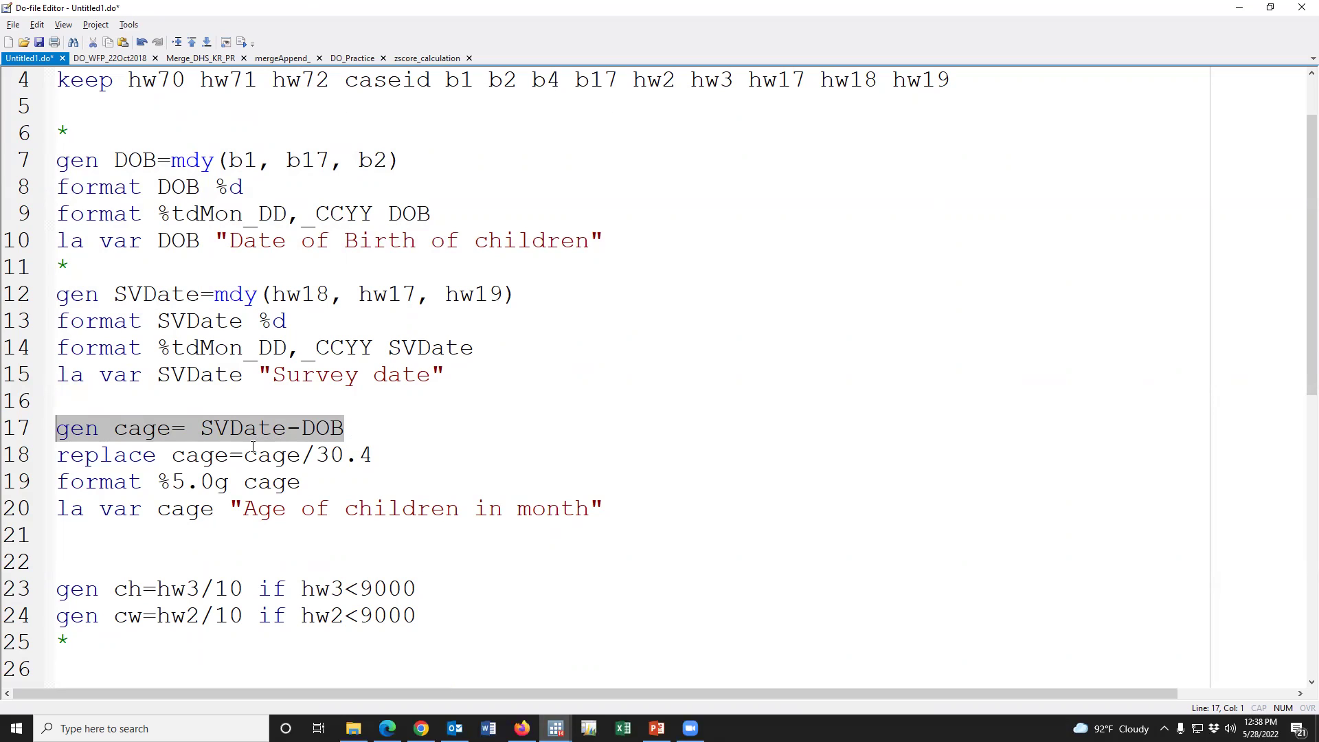
{"action": "left_click", "coordinate": [421, 728]}
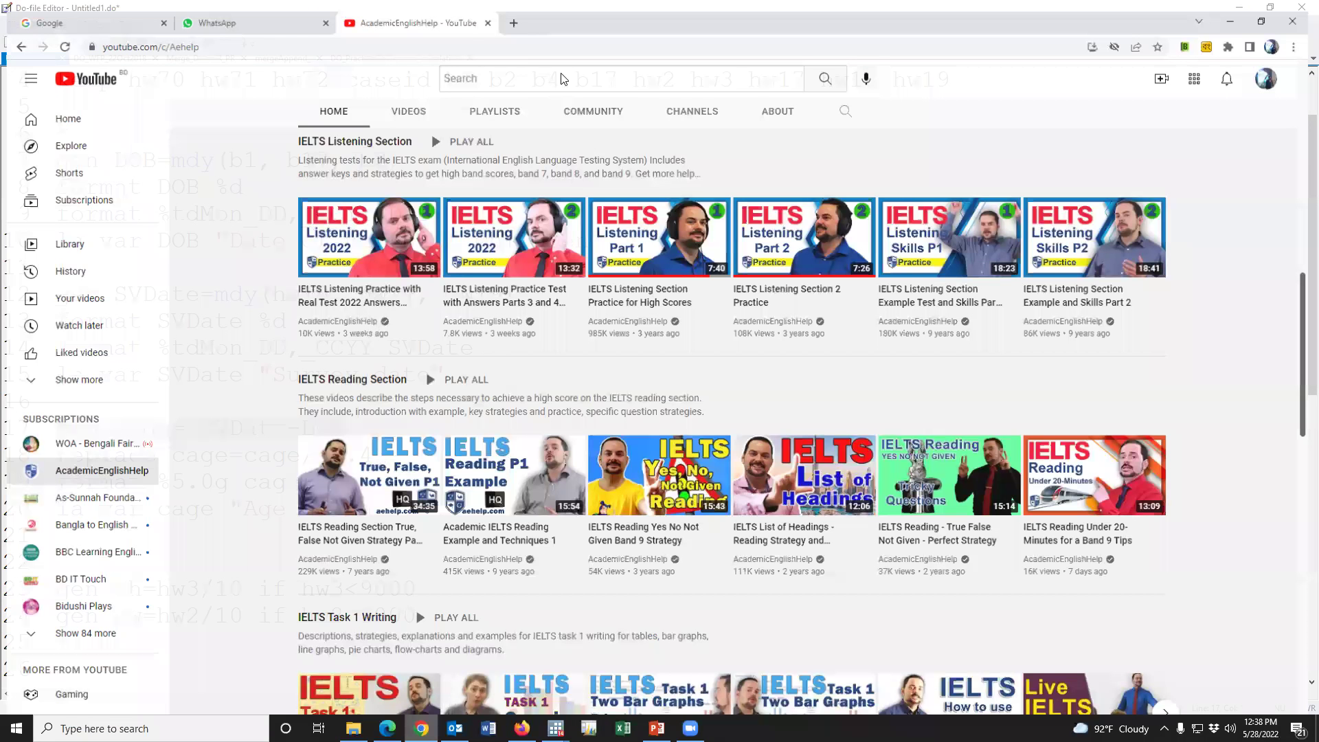
{"action": "key", "text": "ctrl+t"}
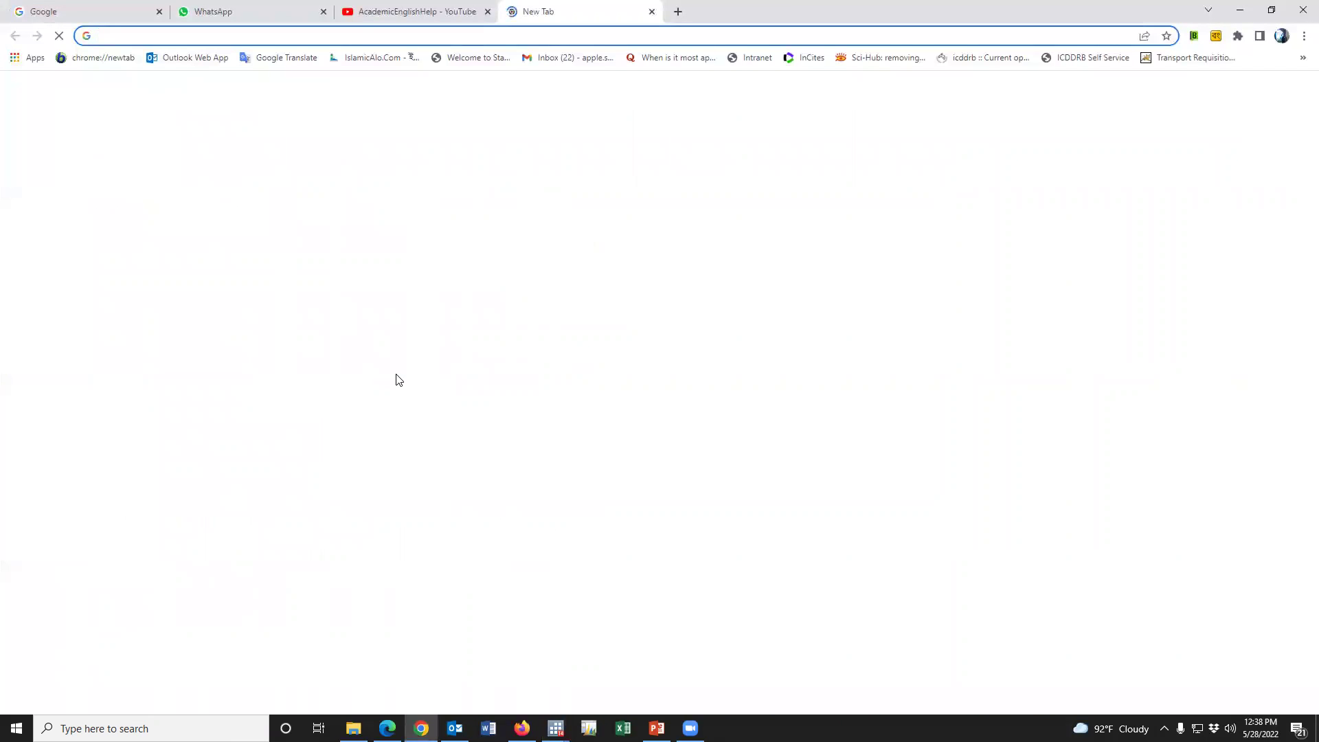
{"action": "type", "text": "day"}
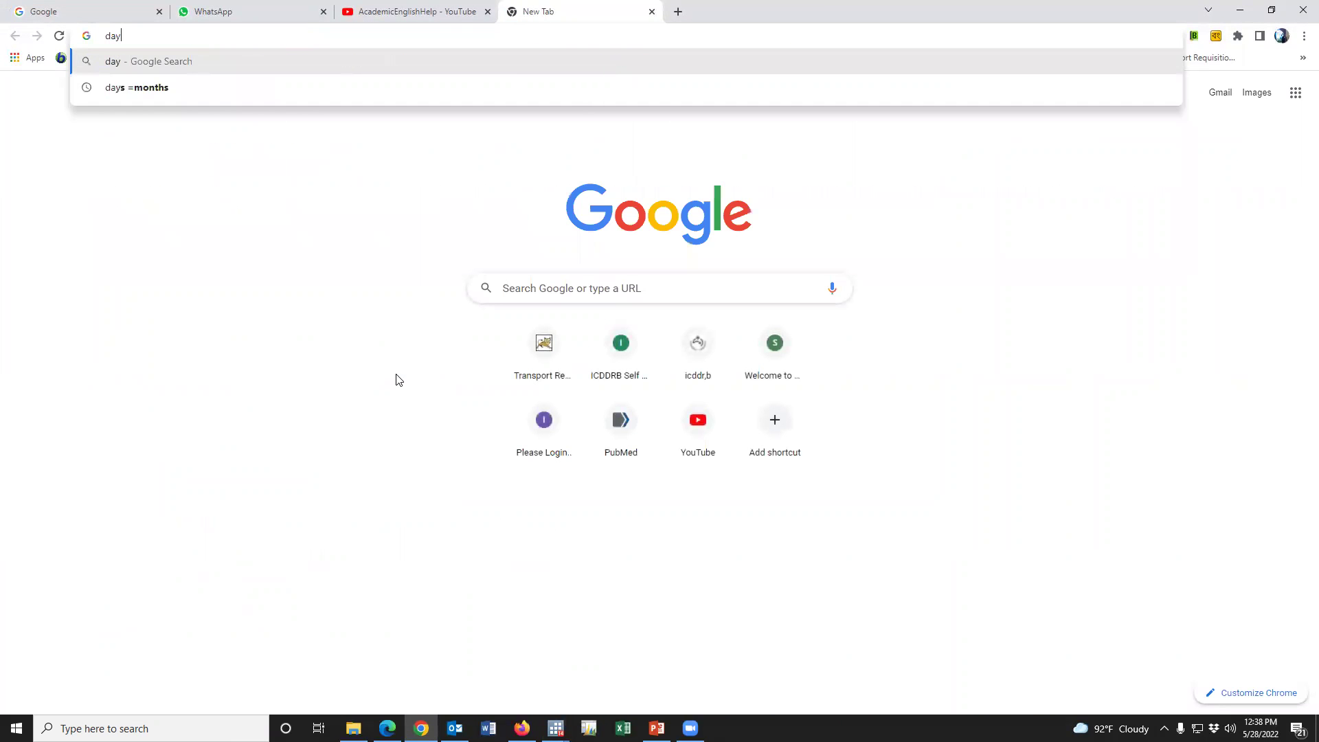
{"action": "type", "text": "=month"}
{"action": "key", "text": "Return"}
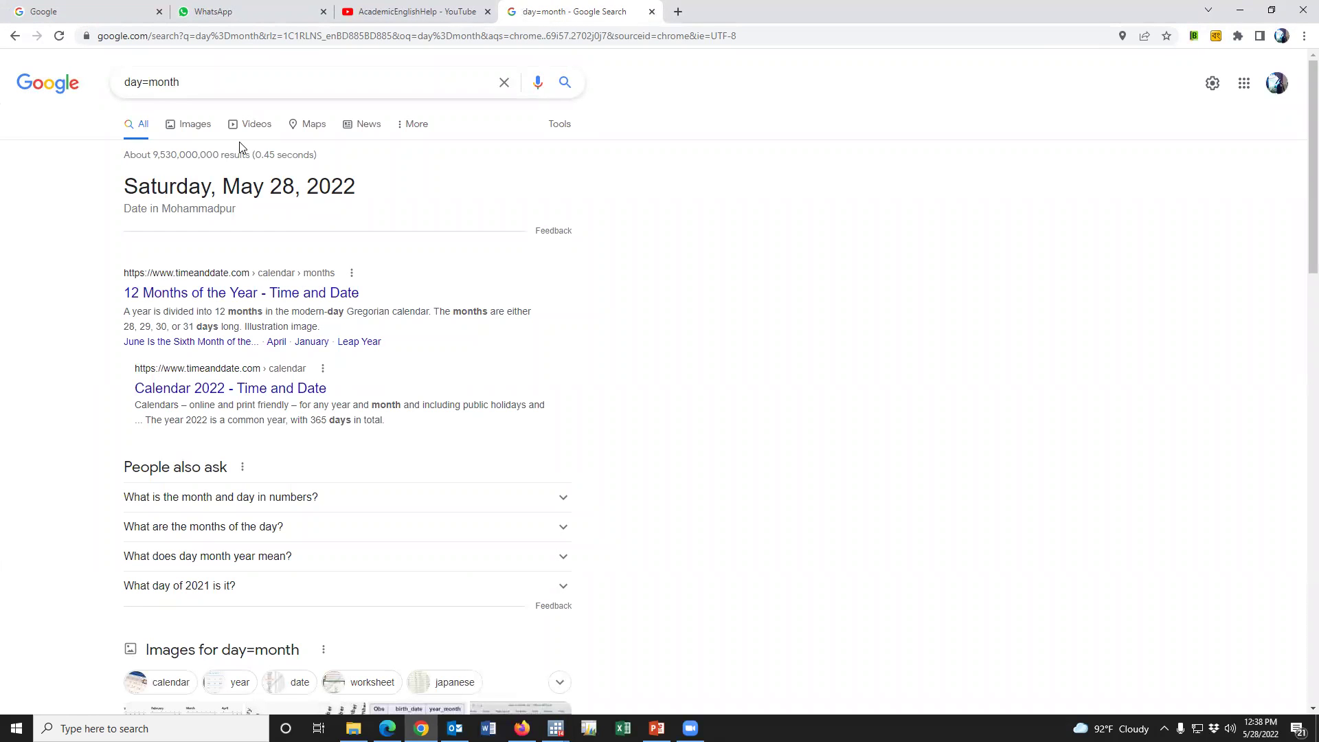
Change the Google search to "month=days" and highlight the number of days that equals one month.
{"action": "left_click_drag", "start_coordinate": [180, 82], "coordinate": [125, 95]}
{"action": "type", "text": "month"}
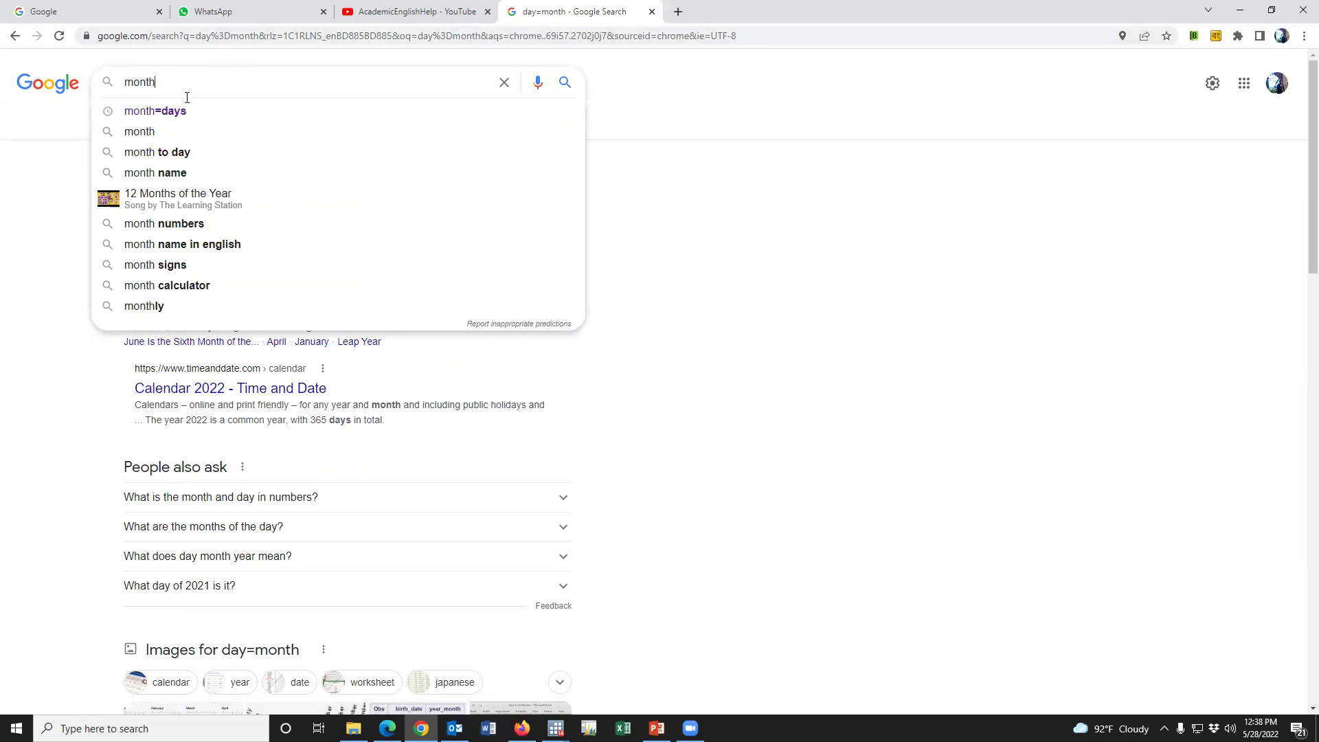
{"action": "left_click", "coordinate": [172, 112]}
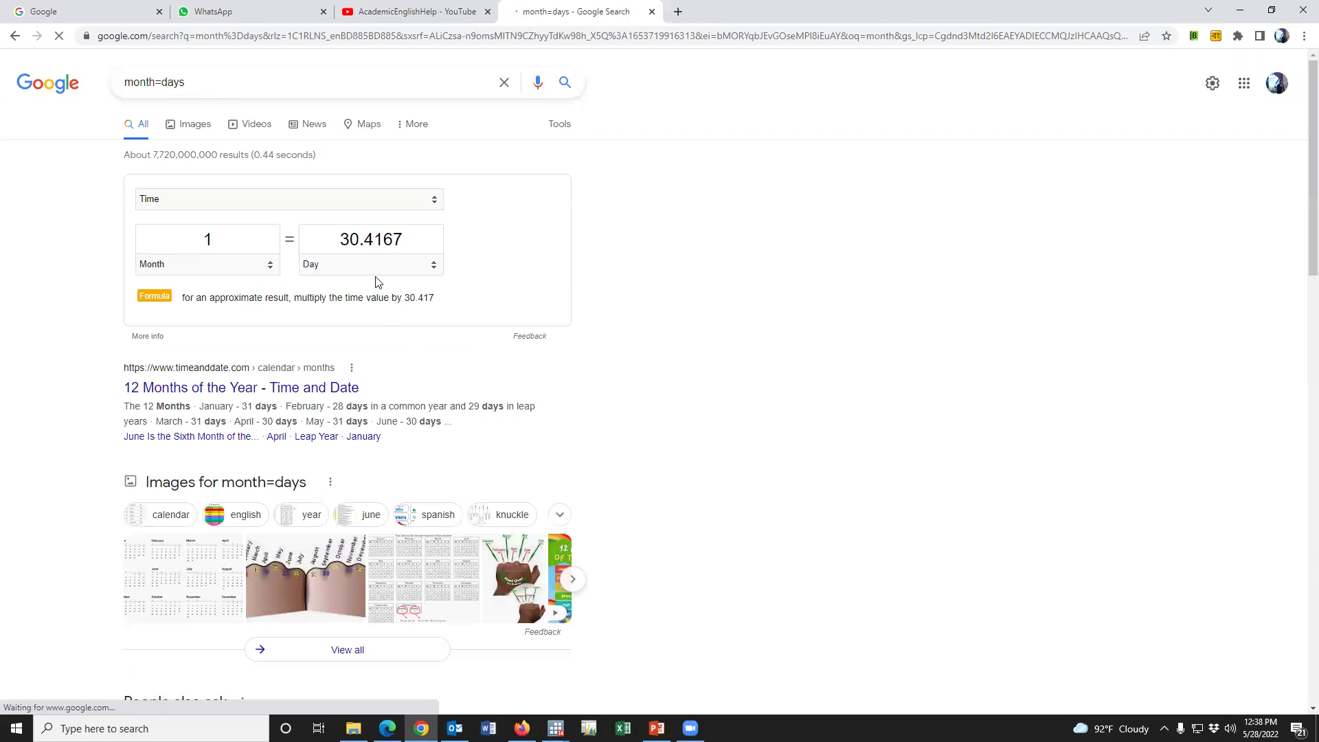
{"action": "left_click_drag", "start_coordinate": [341, 240], "coordinate": [403, 242]}
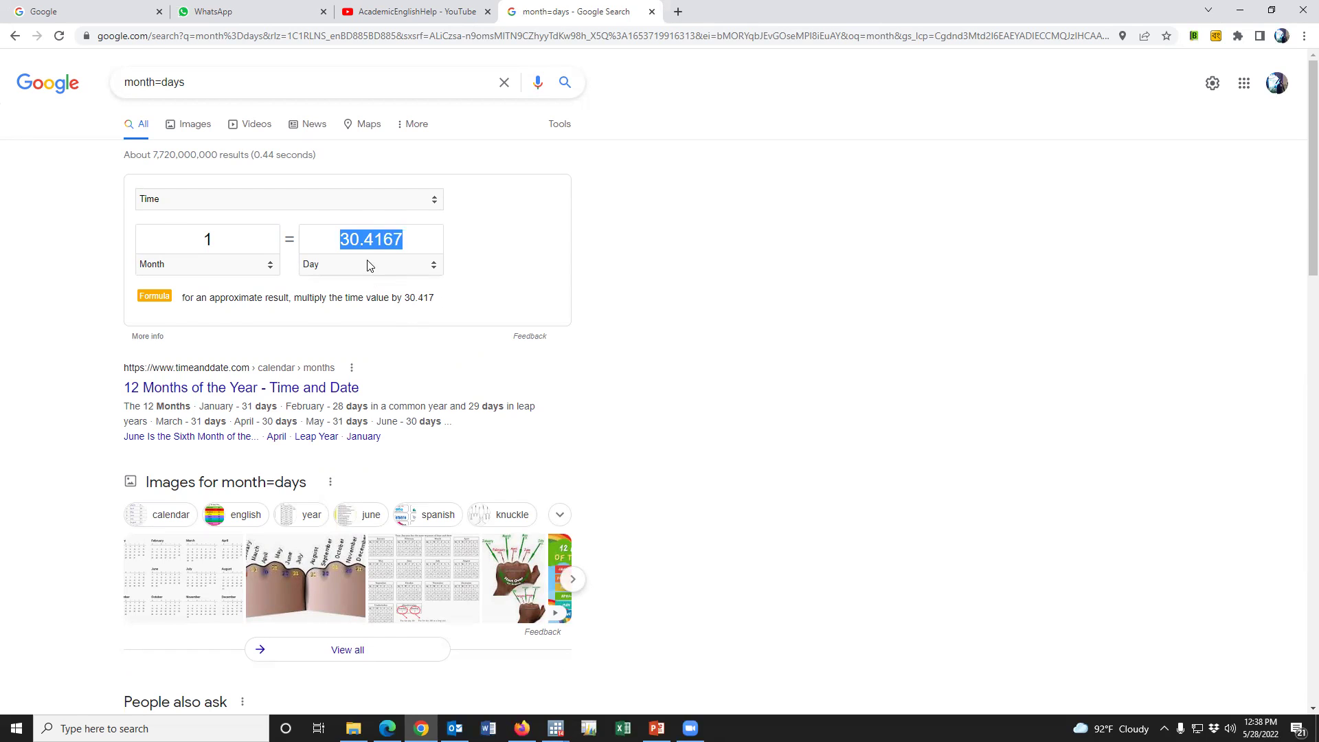
Back in the do-file, change the age line to gen cage= (SVDate-DOB)/30.4167 and delete the replace cage line.
{"action": "key", "text": "alt+Tab"}
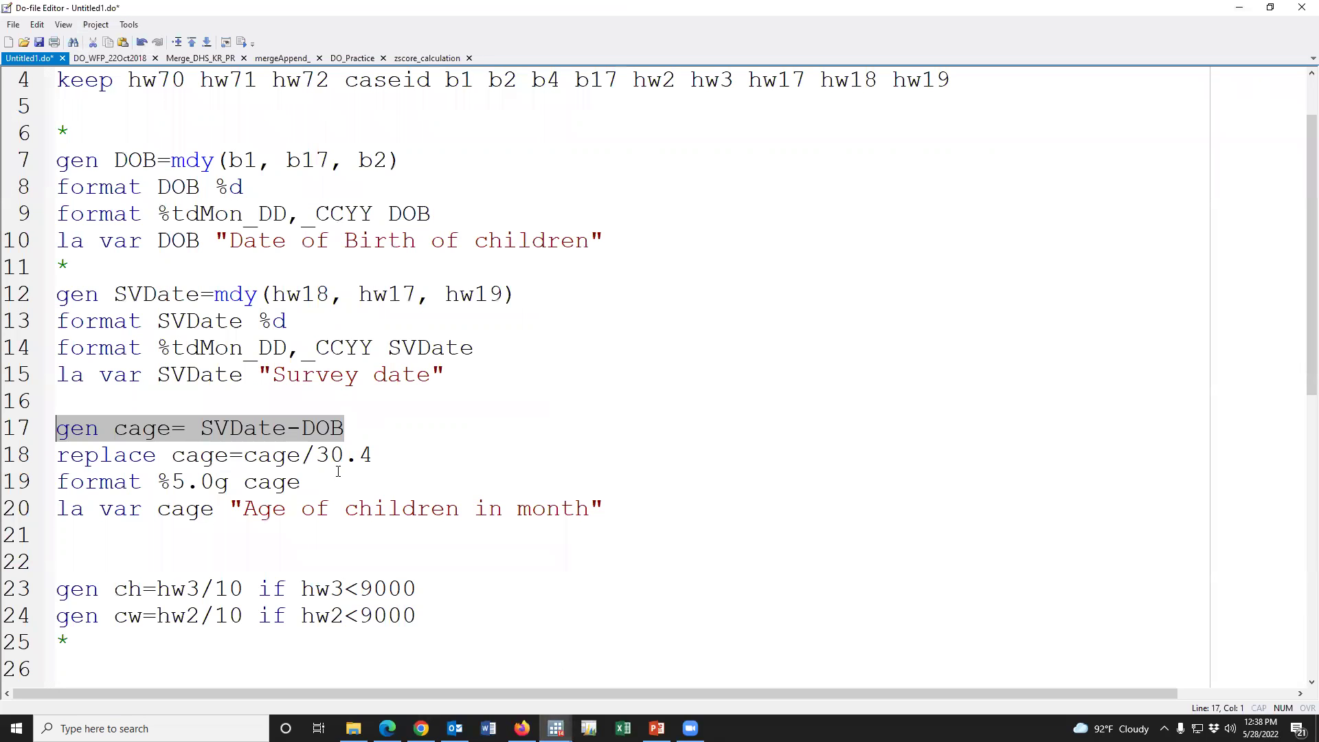
{"action": "left_click", "coordinate": [201, 430]}
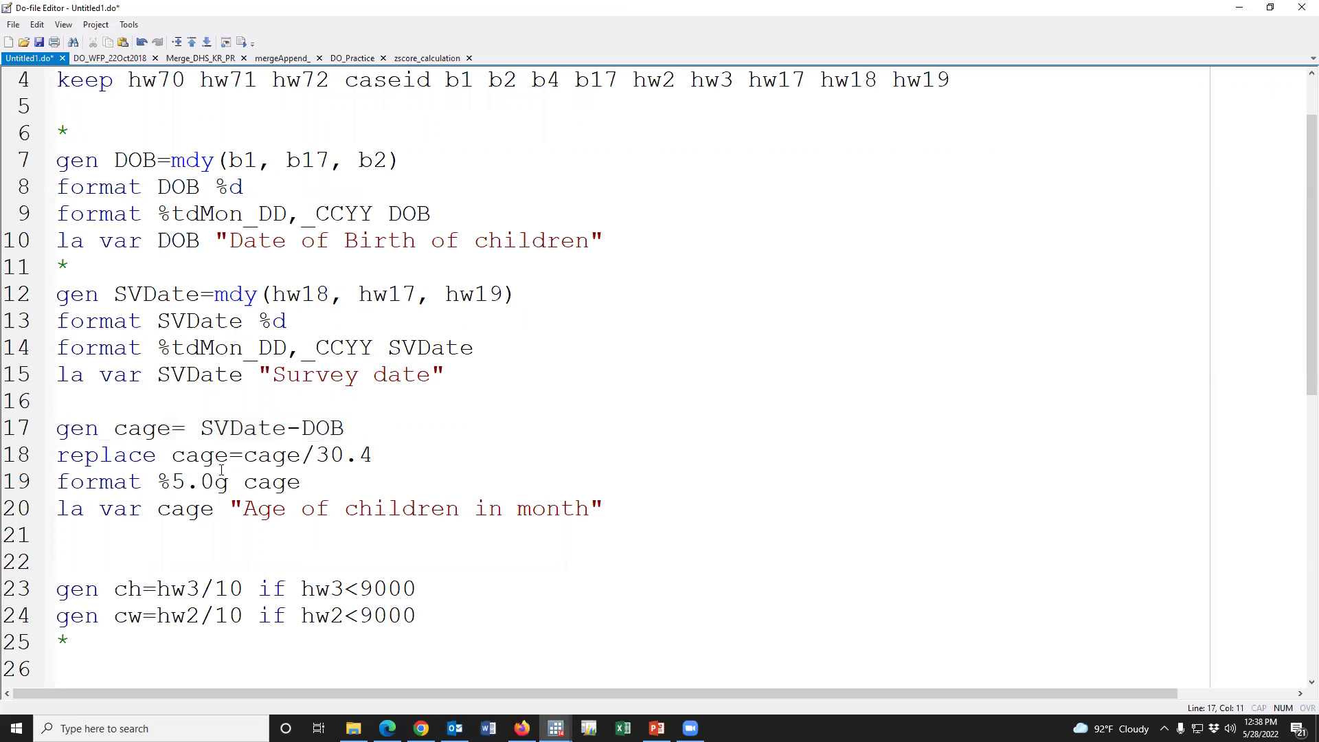
{"action": "type", "text": "(SVDate-DOB"}
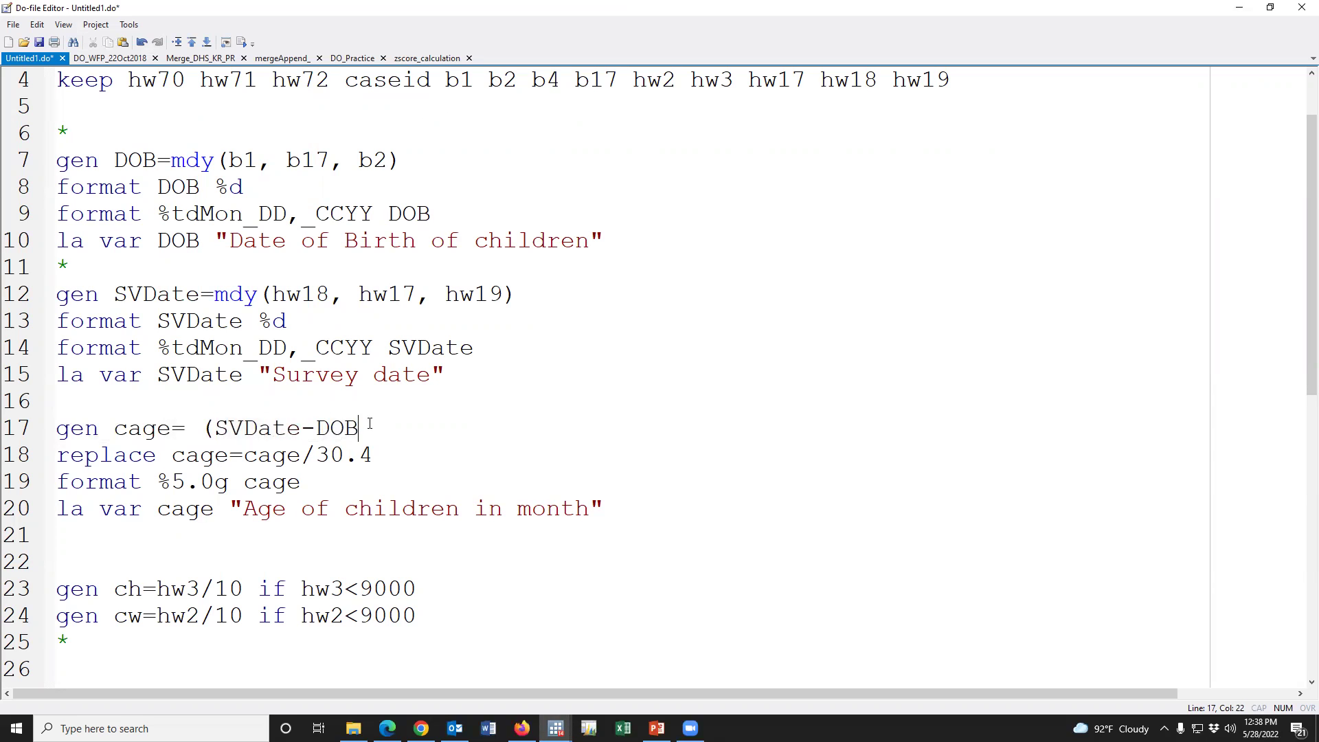
{"action": "type", "text": ")/30.4167"}
{"action": "left_click_drag", "start_coordinate": [372, 456], "coordinate": [59, 464]}
{"action": "key", "text": "BackSpace"}
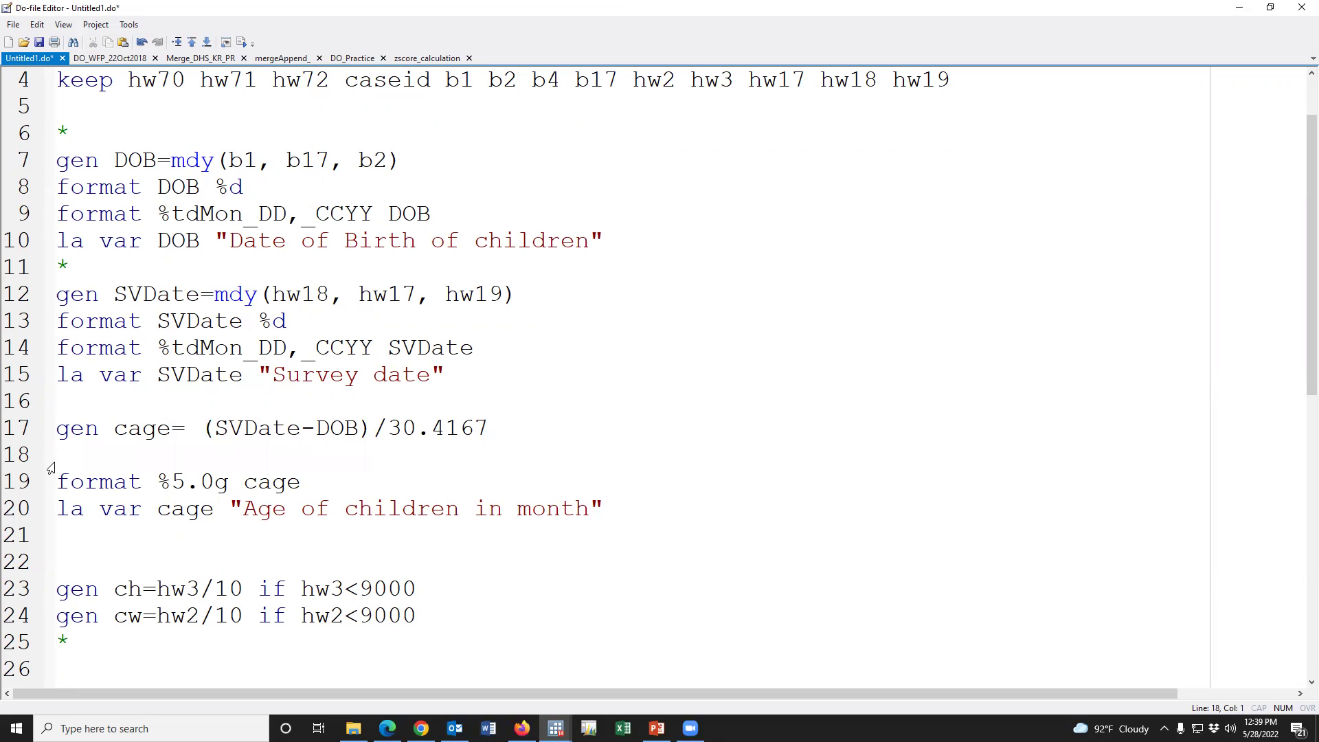
{"action": "key", "text": "Delete"}
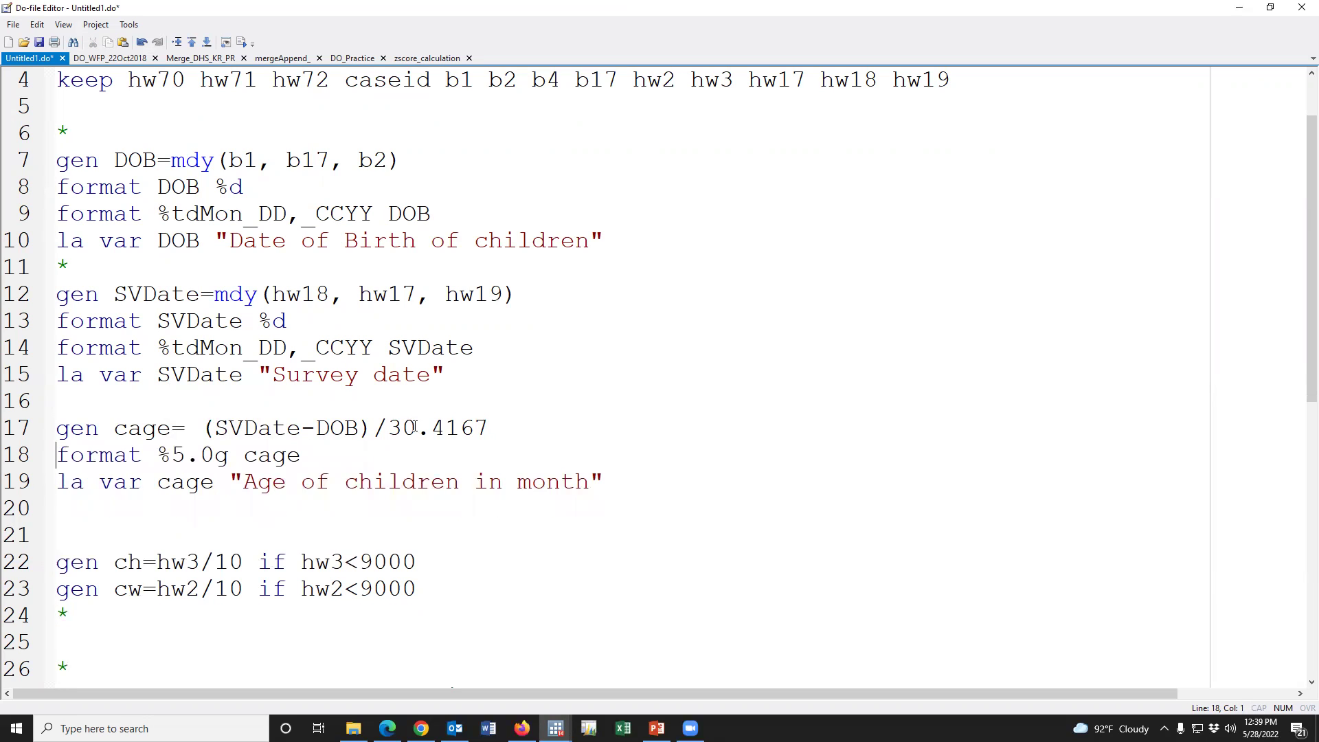
Run the three do-file lines that generate, format and label cage, and view its column in the data browser.
{"action": "left_click_drag", "start_coordinate": [387, 429], "coordinate": [488, 433]}
{"action": "key", "text": "Down"}
{"action": "left_click_drag", "start_coordinate": [22, 429], "coordinate": [17, 485]}
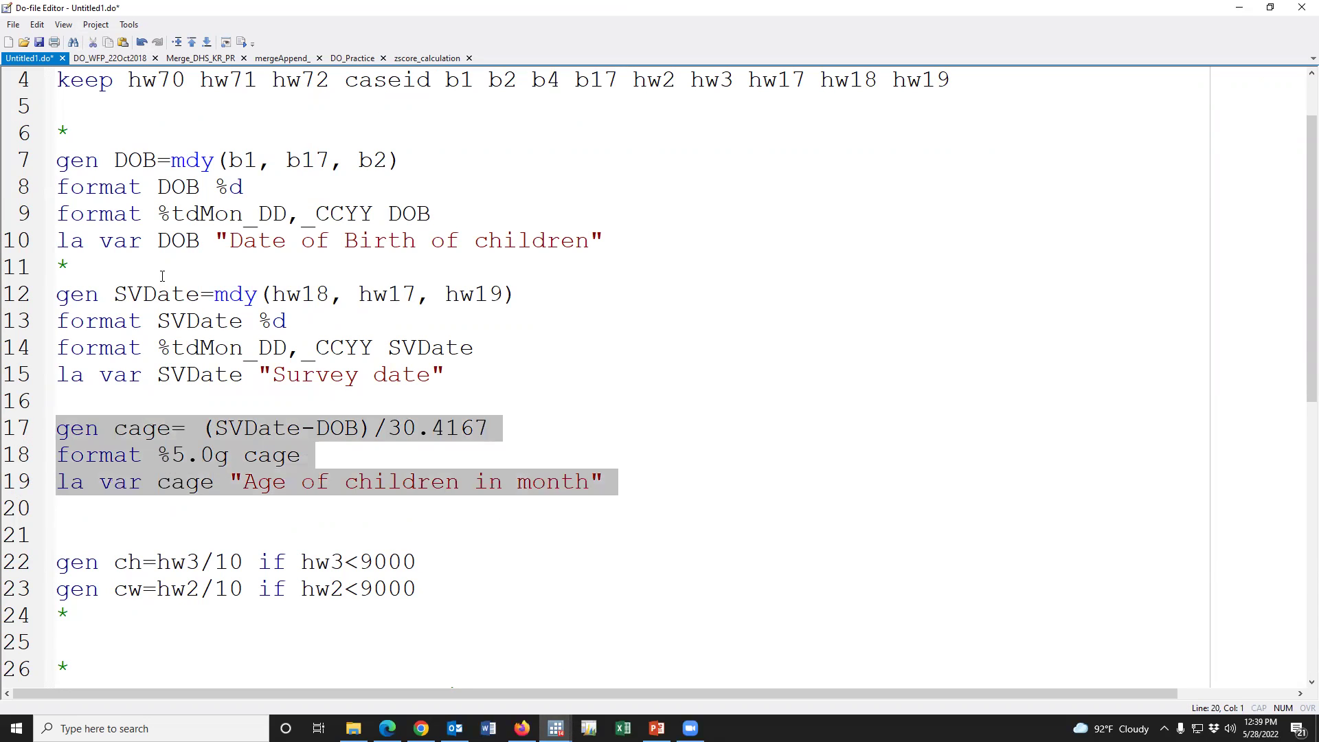
{"action": "left_click", "coordinate": [244, 47]}
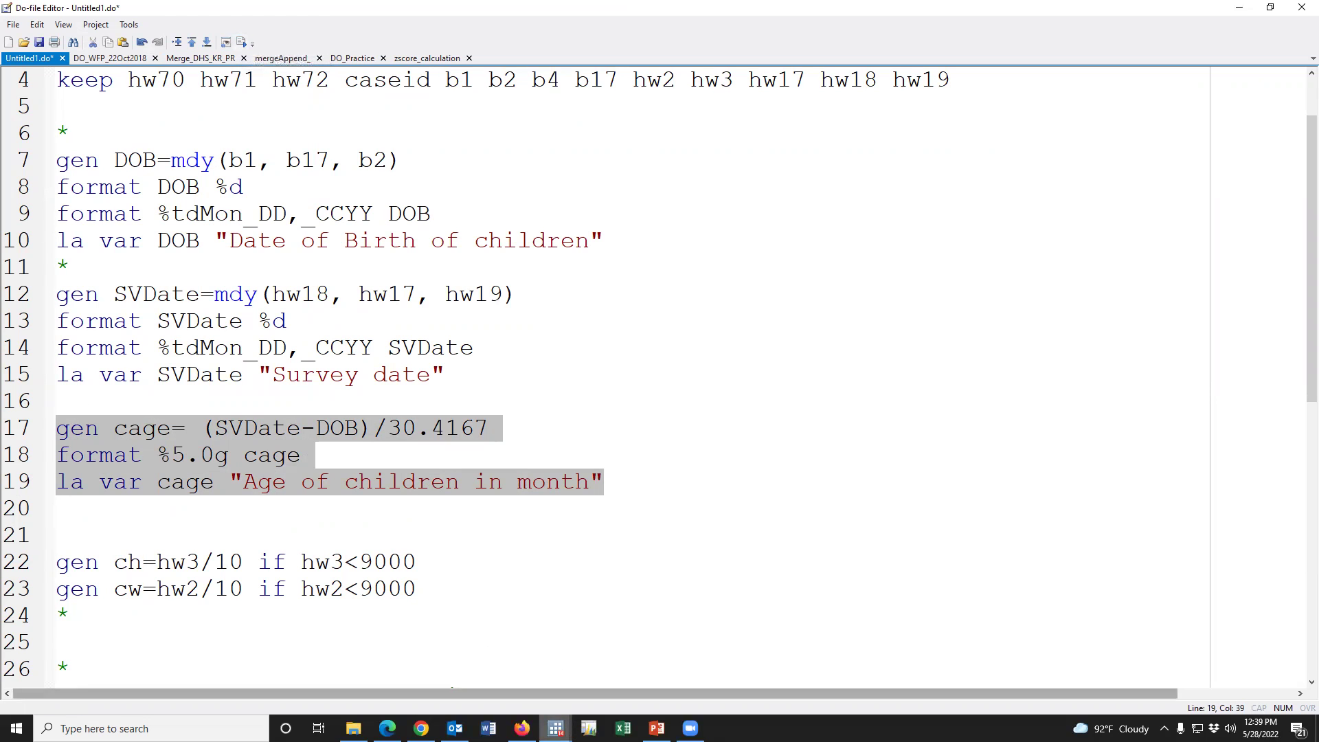
{"action": "mouse_move", "coordinate": [555, 728]}
{"action": "left_click", "coordinate": [675, 676]}
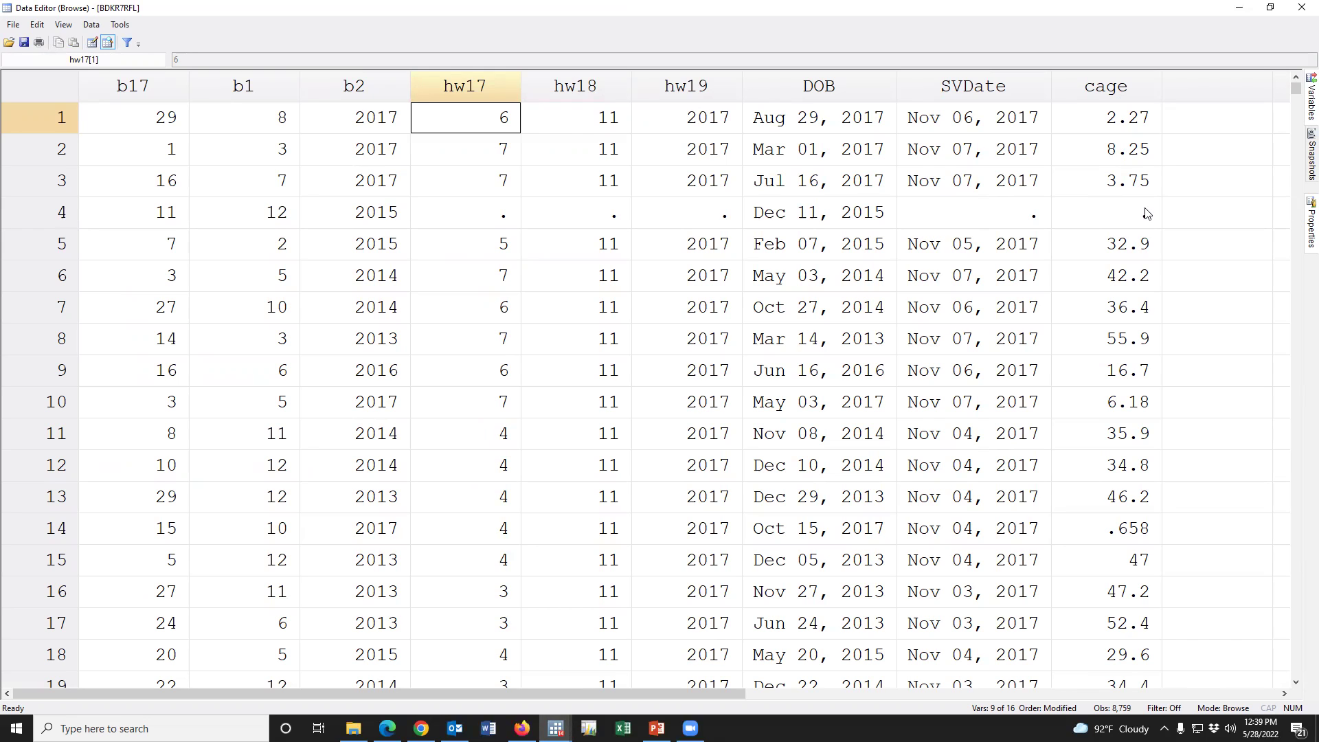
Minimize the data browser, return to the main Stata window and widen the variable list to show the full labels.
{"action": "left_click", "coordinate": [1238, 7]}
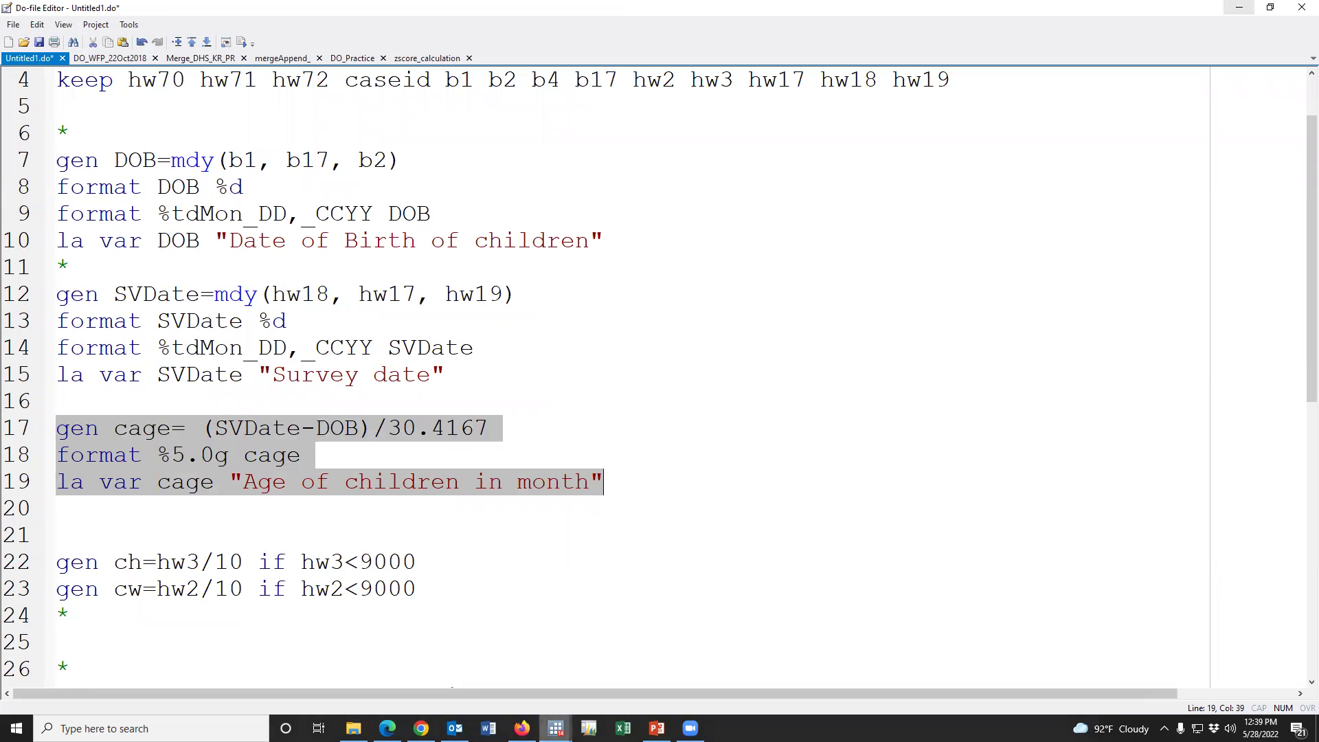
{"action": "mouse_move", "coordinate": [556, 729]}
{"action": "left_click", "coordinate": [405, 663]}
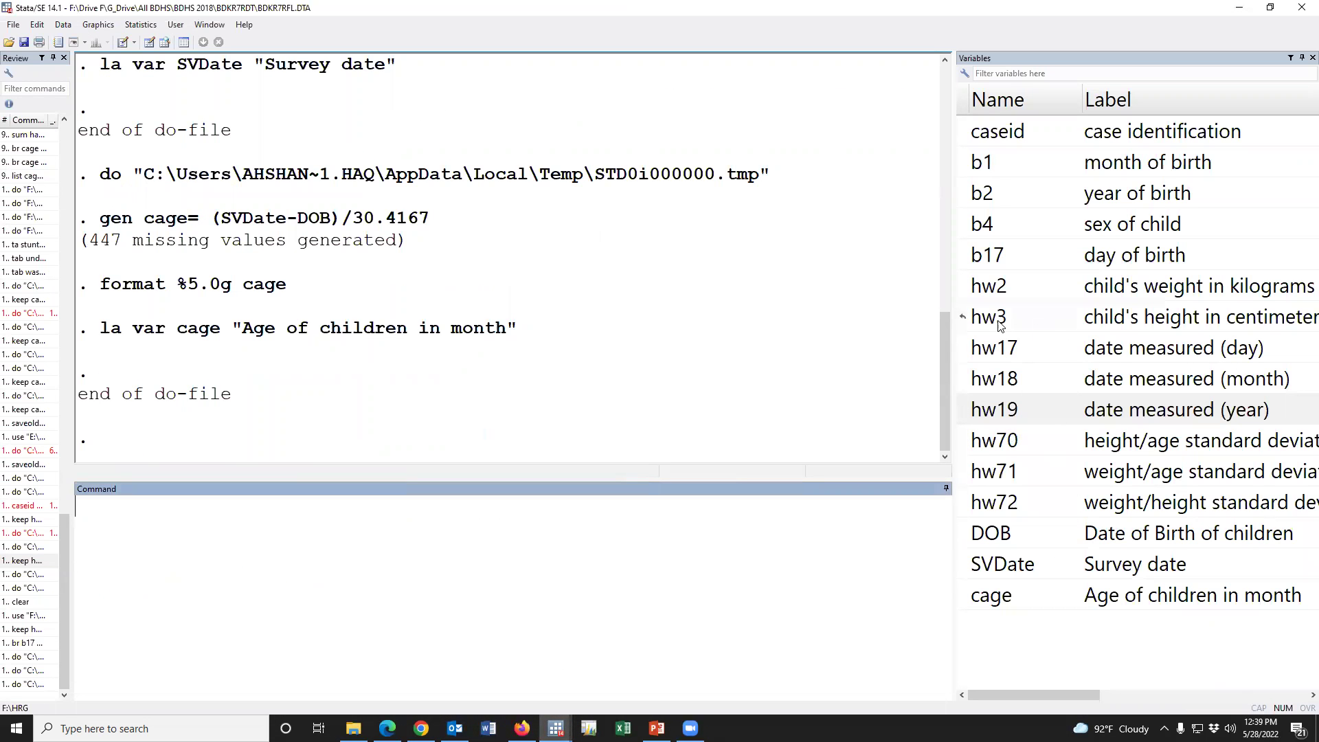
{"action": "left_click_drag", "start_coordinate": [954, 297], "coordinate": [795, 261]}
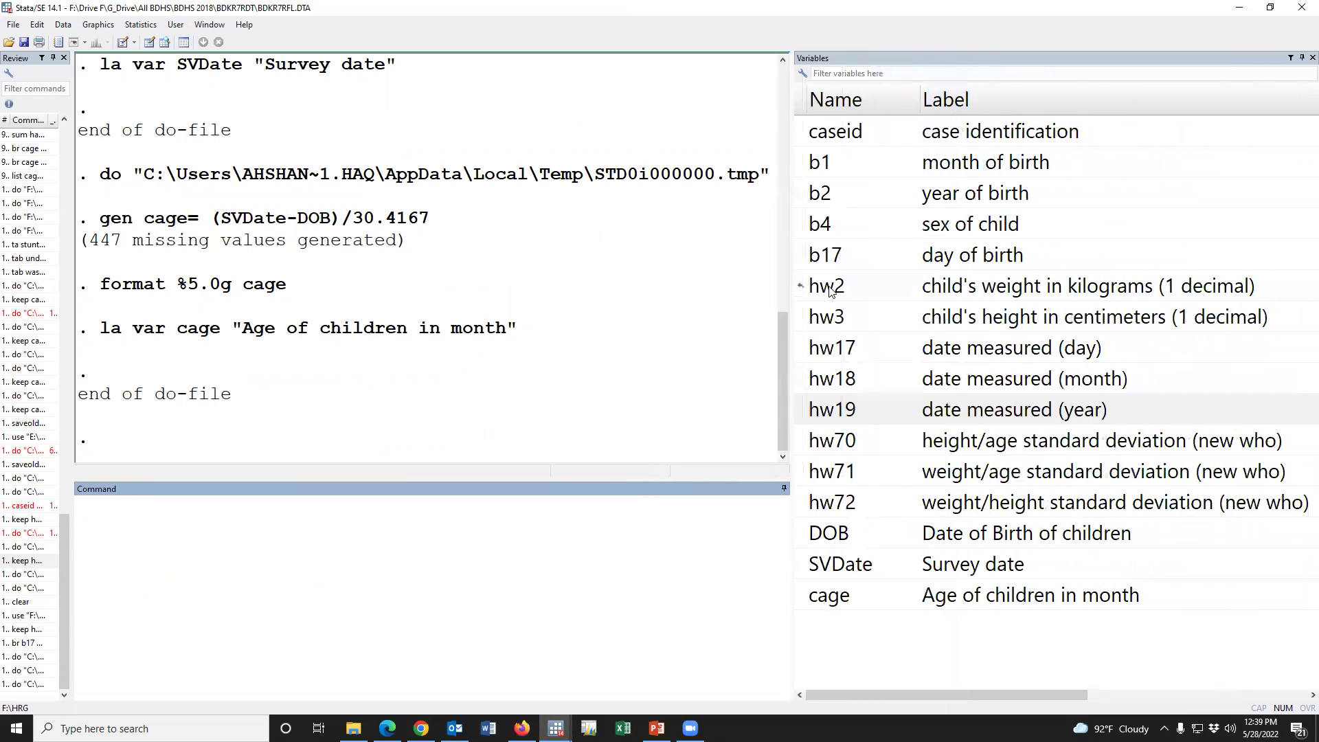
Locate hw2 and hw3 in the variable list and show both columns in the data browser.
{"action": "left_click", "coordinate": [837, 289]}
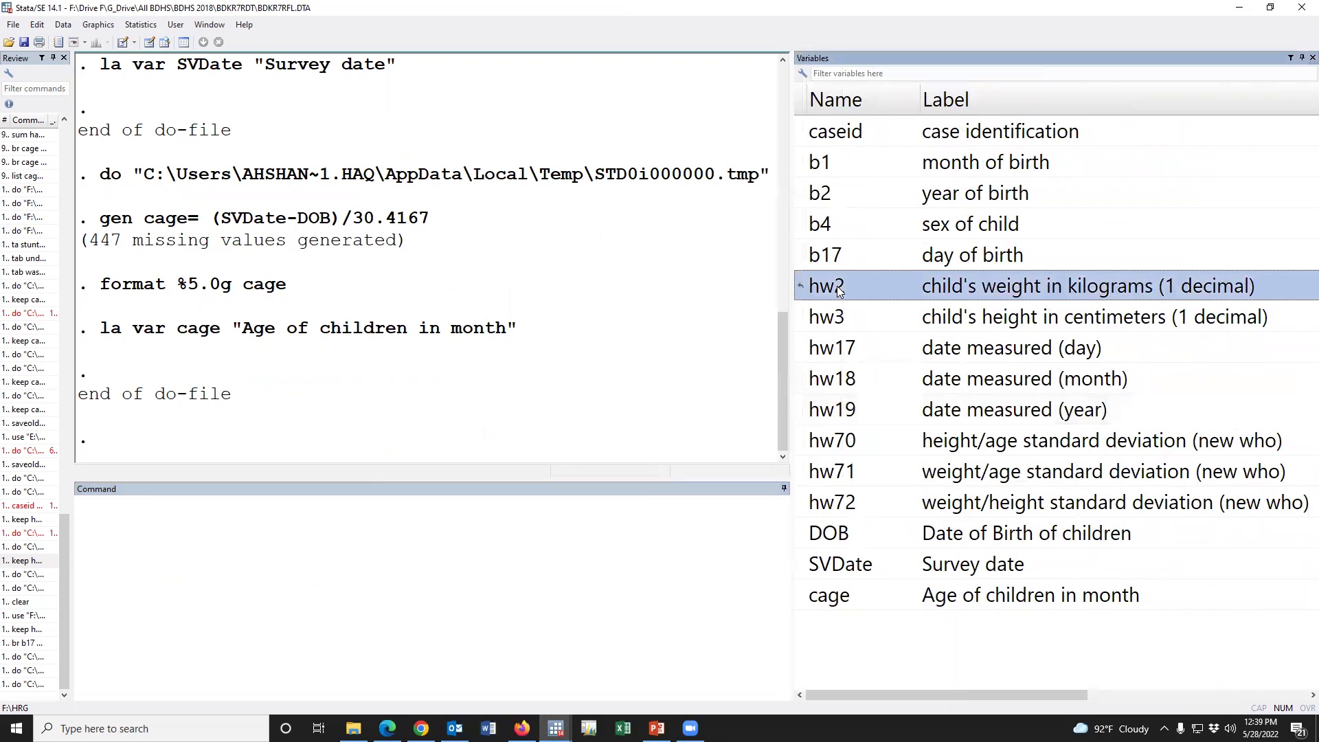
{"action": "left_click", "coordinate": [840, 320]}
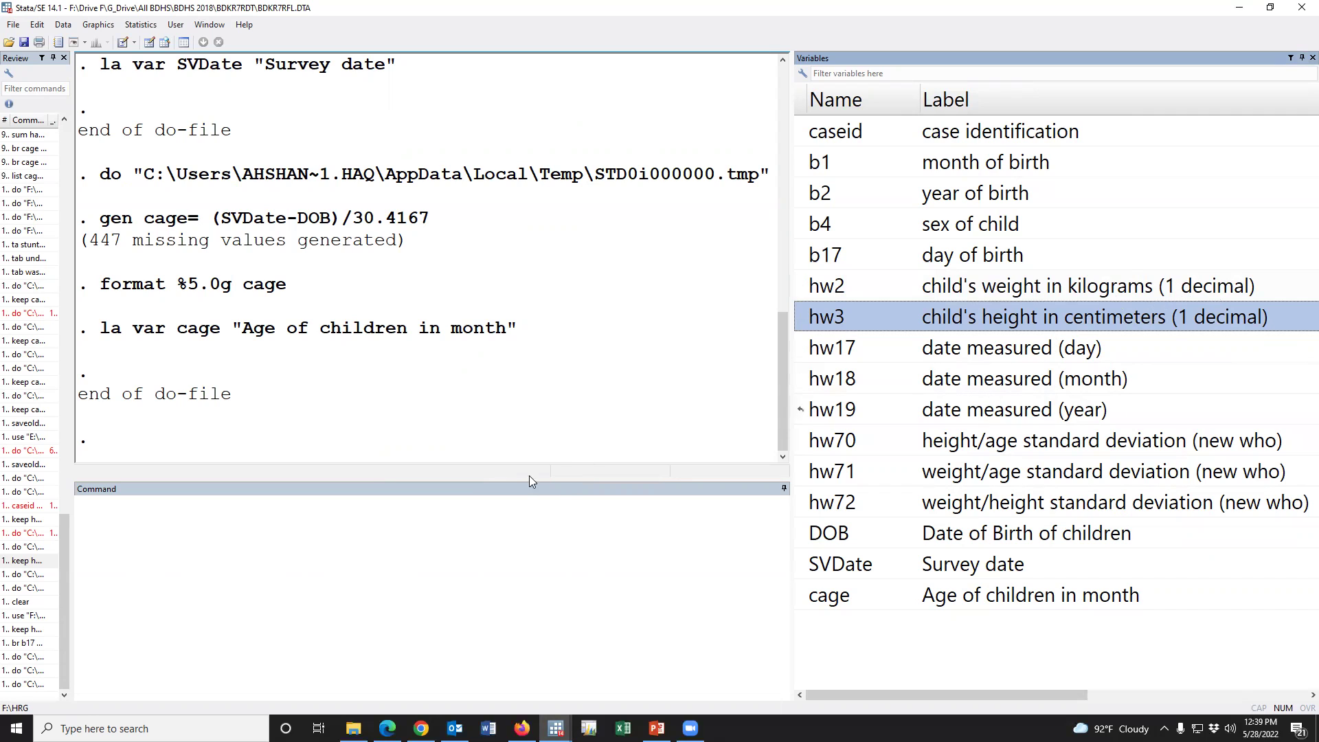
{"action": "left_click", "coordinate": [558, 716]}
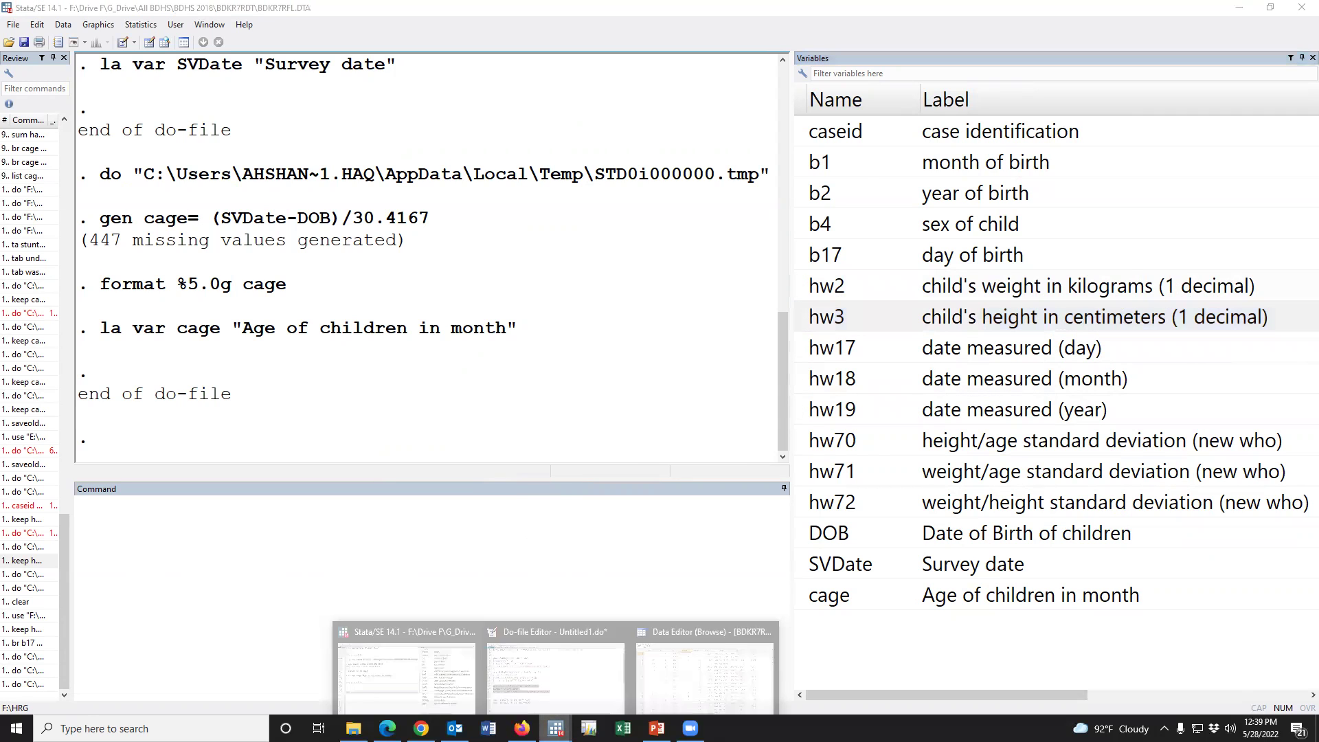
{"action": "left_click", "coordinate": [662, 676]}
{"action": "left_click_drag", "start_coordinate": [651, 695], "coordinate": [986, 660]}
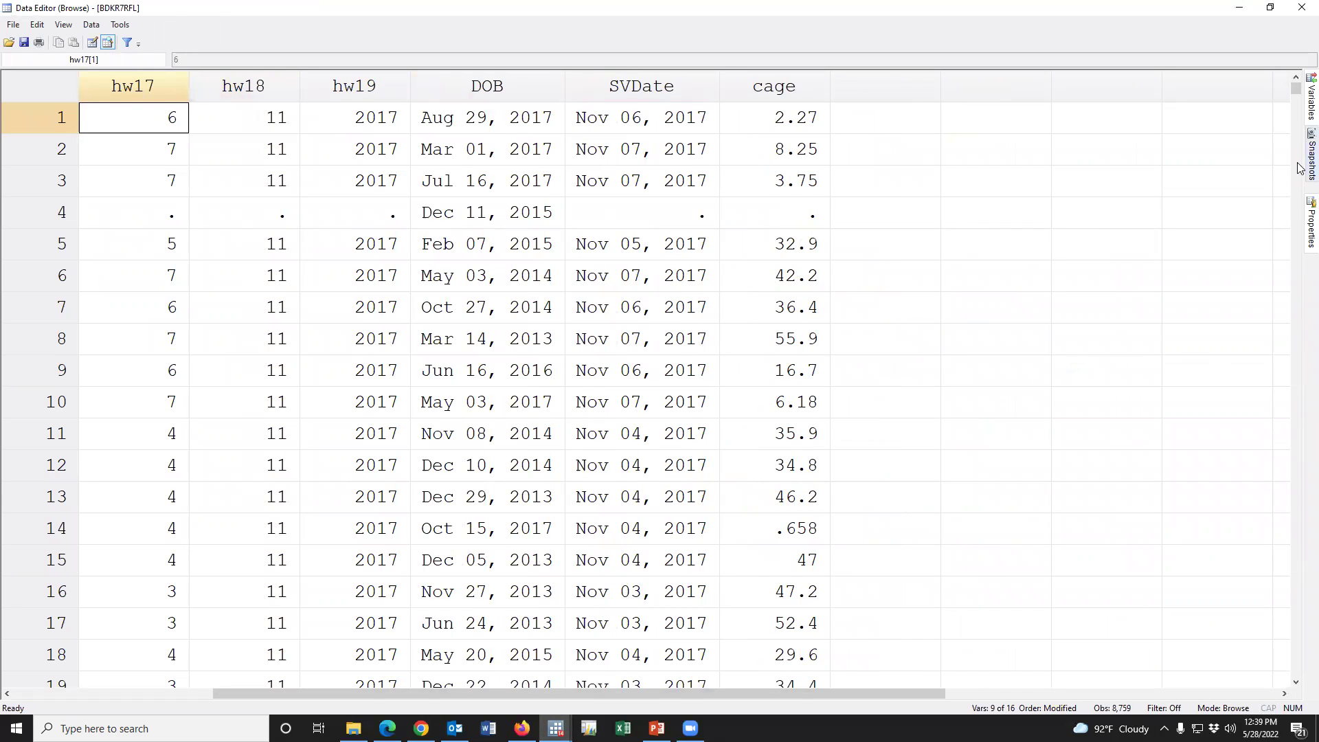
{"action": "mouse_move", "coordinate": [1302, 113]}
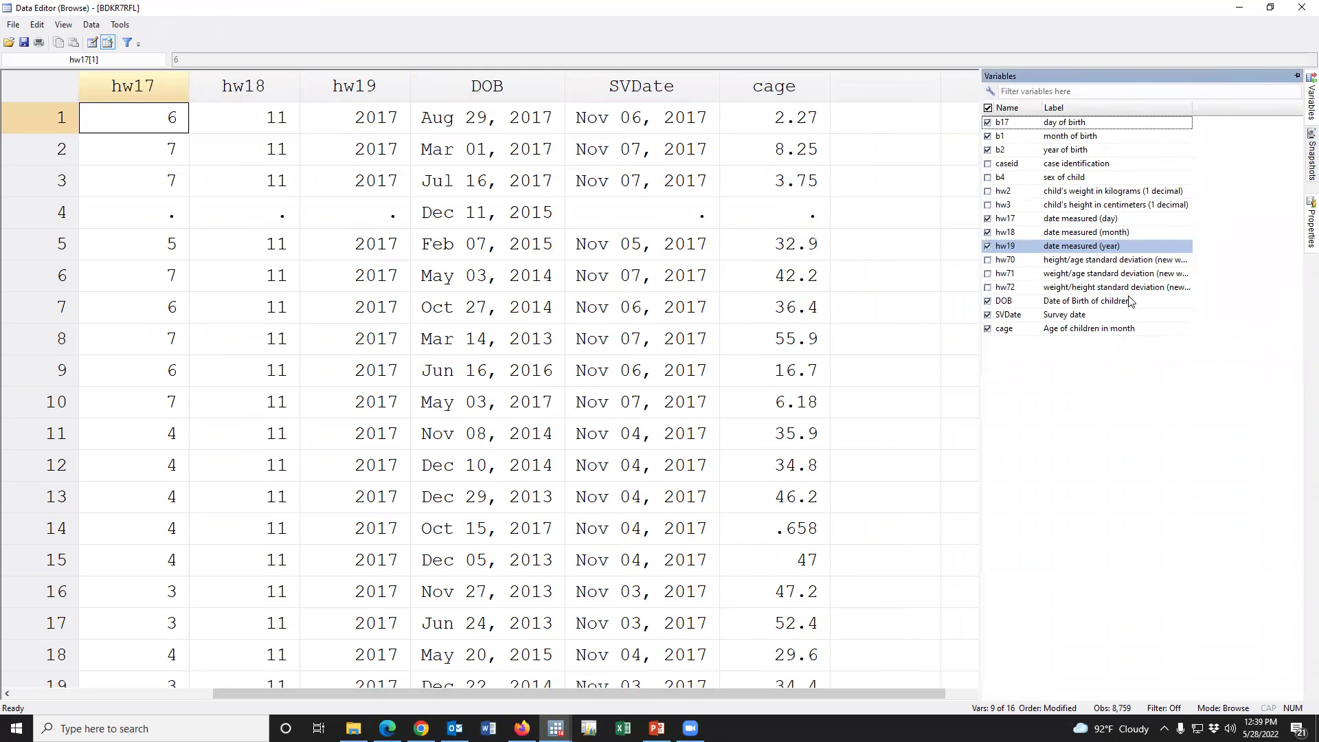
{"action": "left_click", "coordinate": [987, 191]}
{"action": "left_click", "coordinate": [988, 204]}
{"action": "left_click", "coordinate": [893, 371]}
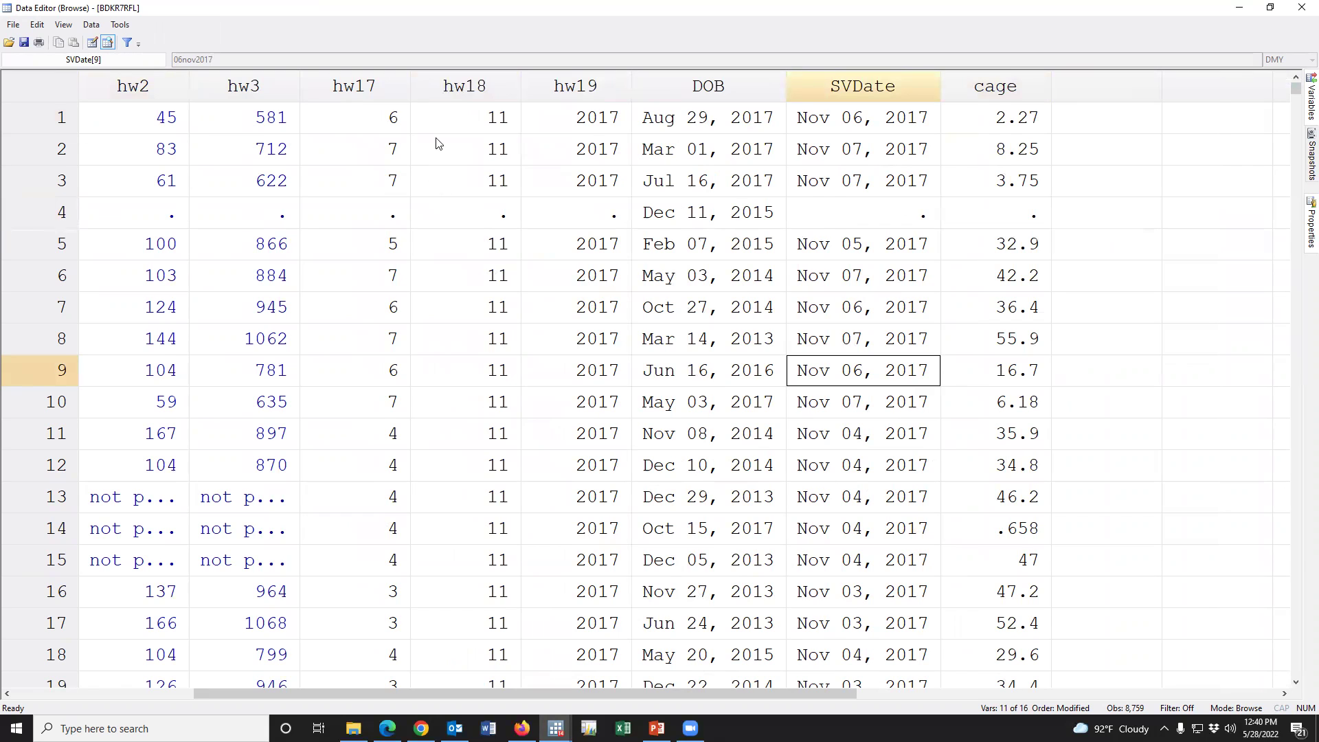
Examine the hw17 and hw18 measurement-date columns in the data browser.
{"action": "left_click", "coordinate": [483, 85]}
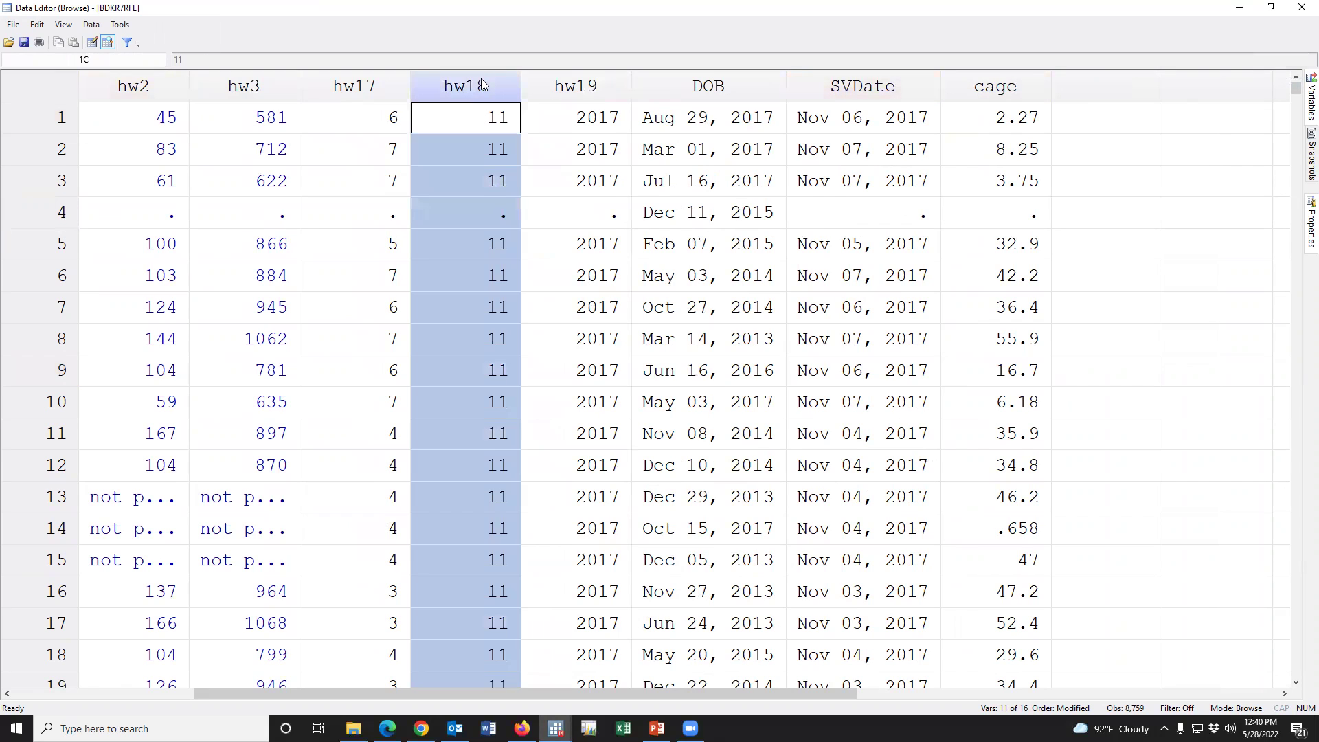
{"action": "left_click", "coordinate": [404, 78], "text": "shift"}
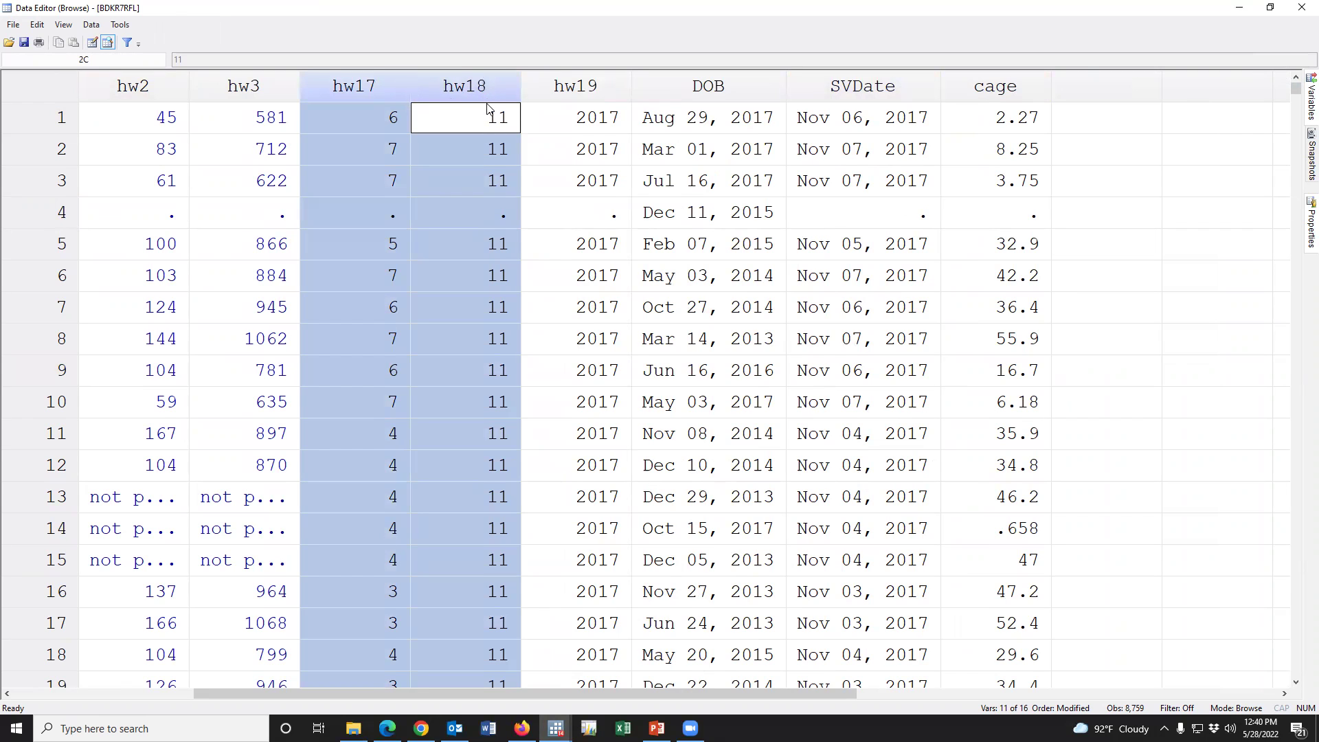
{"action": "left_click", "coordinate": [481, 170]}
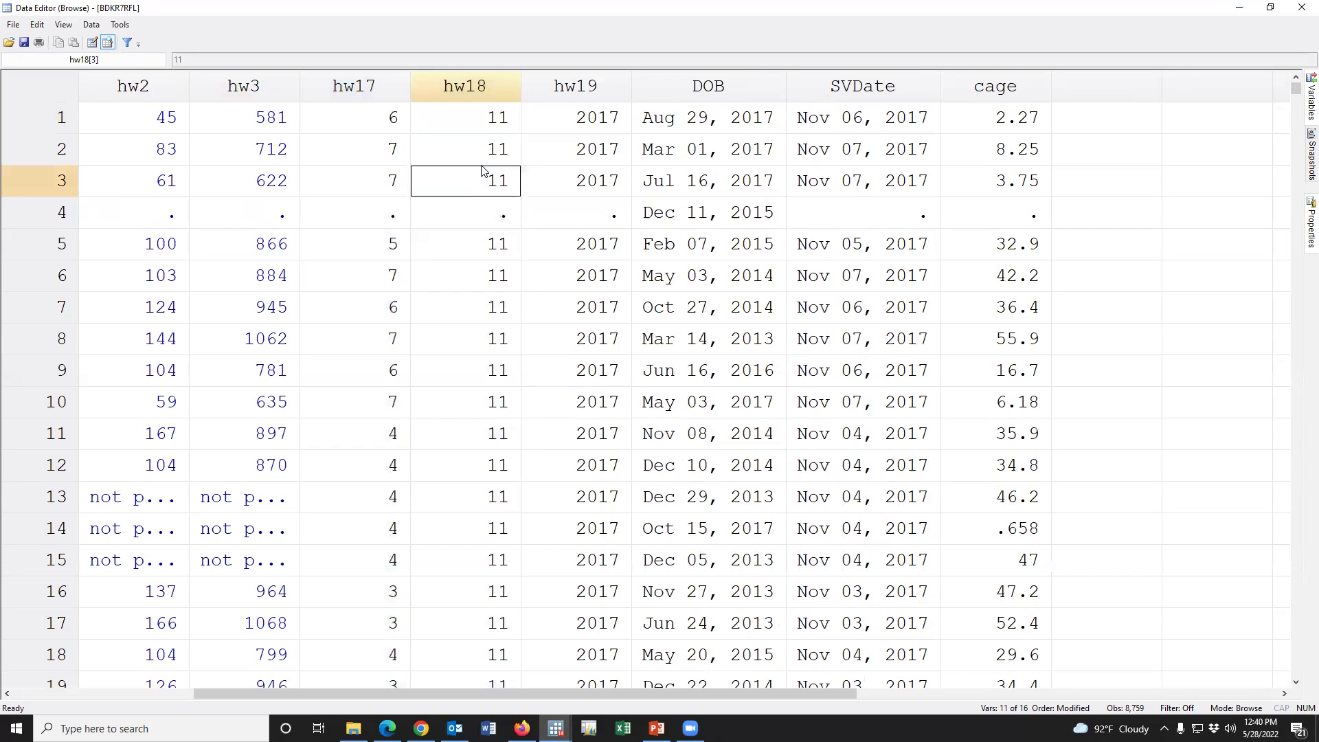
{"action": "left_click", "coordinate": [386, 97]}
{"action": "scroll", "coordinate": [497, 467], "scroll_direction": "down", "scroll_amount": 18}
{"action": "scroll", "coordinate": [495, 467], "scroll_direction": "up", "scroll_amount": 18}
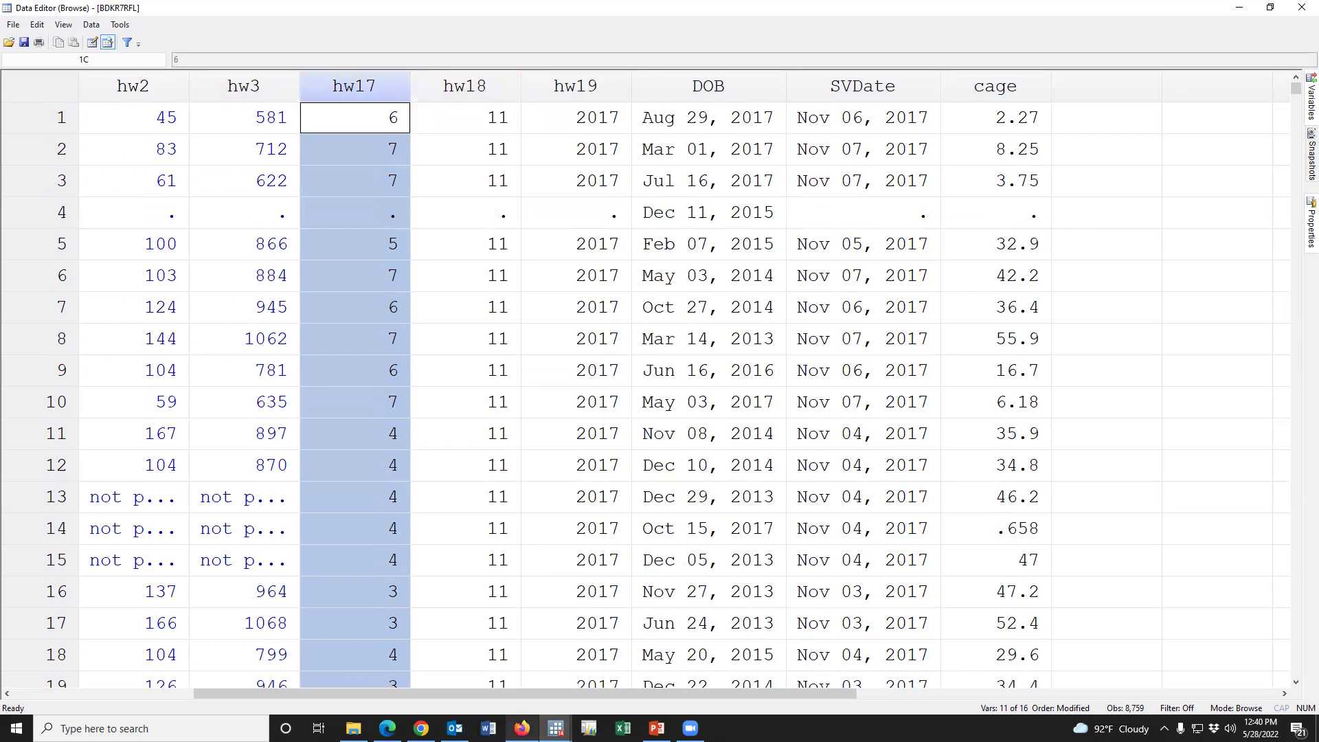
Return to the main Stata window, run list hw3 hw2 and review the first observations of the output.
{"action": "mouse_move", "coordinate": [555, 728]}
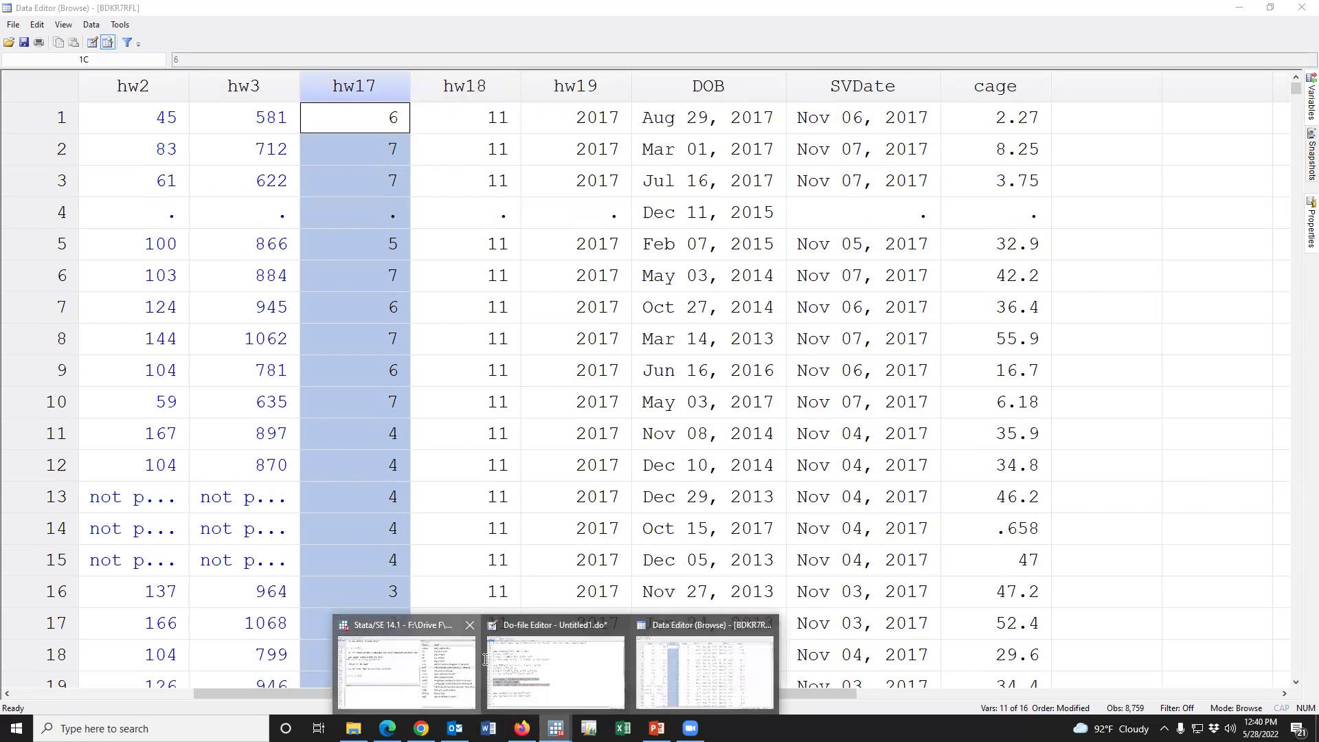
{"action": "left_click", "coordinate": [383, 670]}
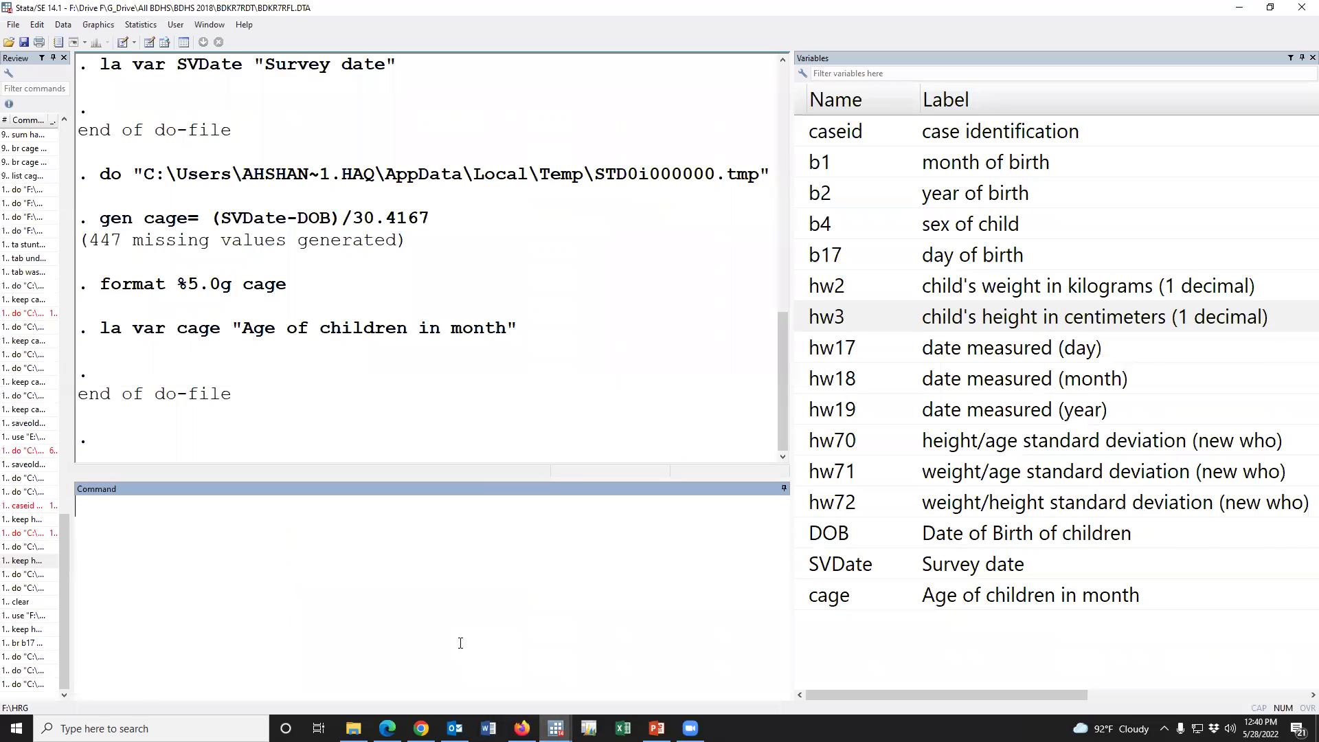
{"action": "type", "text": "list"}
{"action": "left_click", "coordinate": [801, 319]}
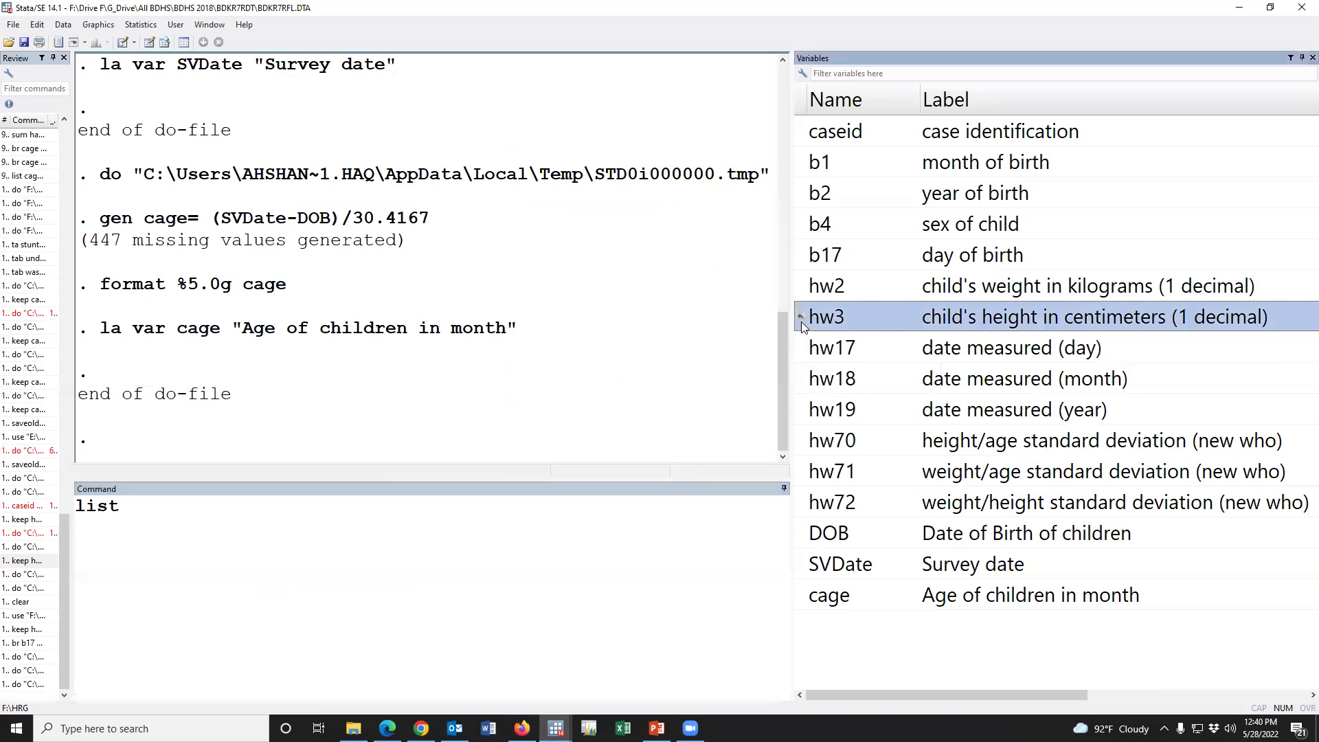
{"action": "left_click", "coordinate": [802, 286]}
{"action": "key", "text": "Return"}
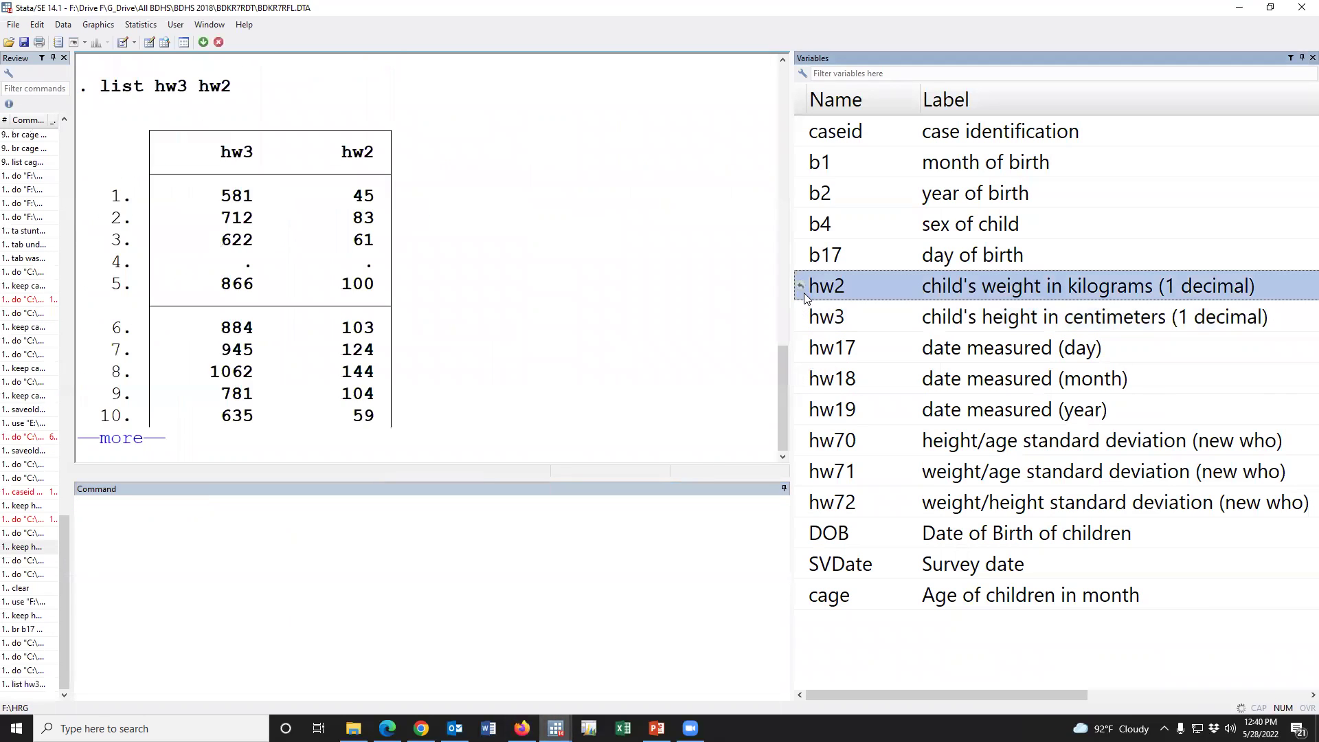
{"action": "left_click", "coordinate": [134, 438]}
{"action": "scroll", "coordinate": [268, 304], "scroll_direction": "up", "scroll_amount": 7}
{"action": "scroll", "coordinate": [268, 304], "scroll_direction": "up", "scroll_amount": 6}
{"action": "scroll", "coordinate": [262, 298], "scroll_direction": "down", "scroll_amount": 3}
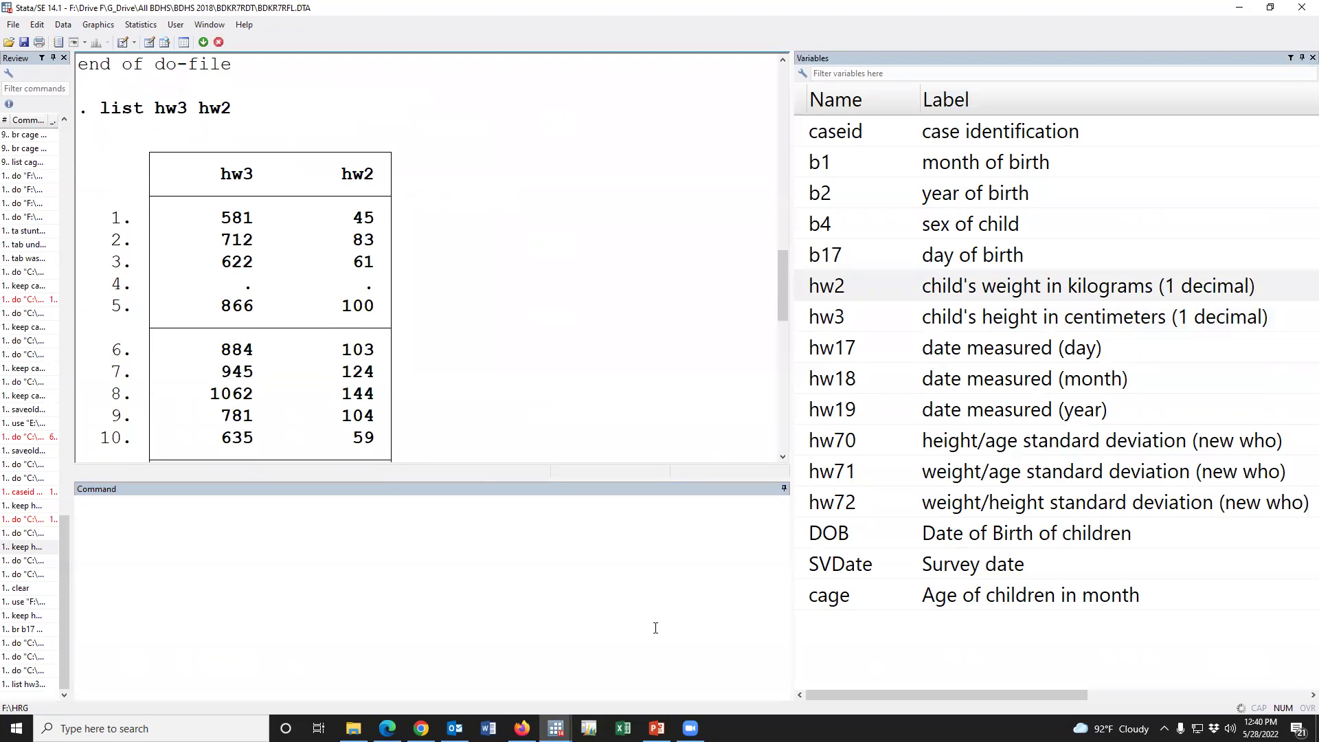
Try to run the recalled list command changed to r hw3 hw2.
{"action": "left_click", "coordinate": [28, 684]}
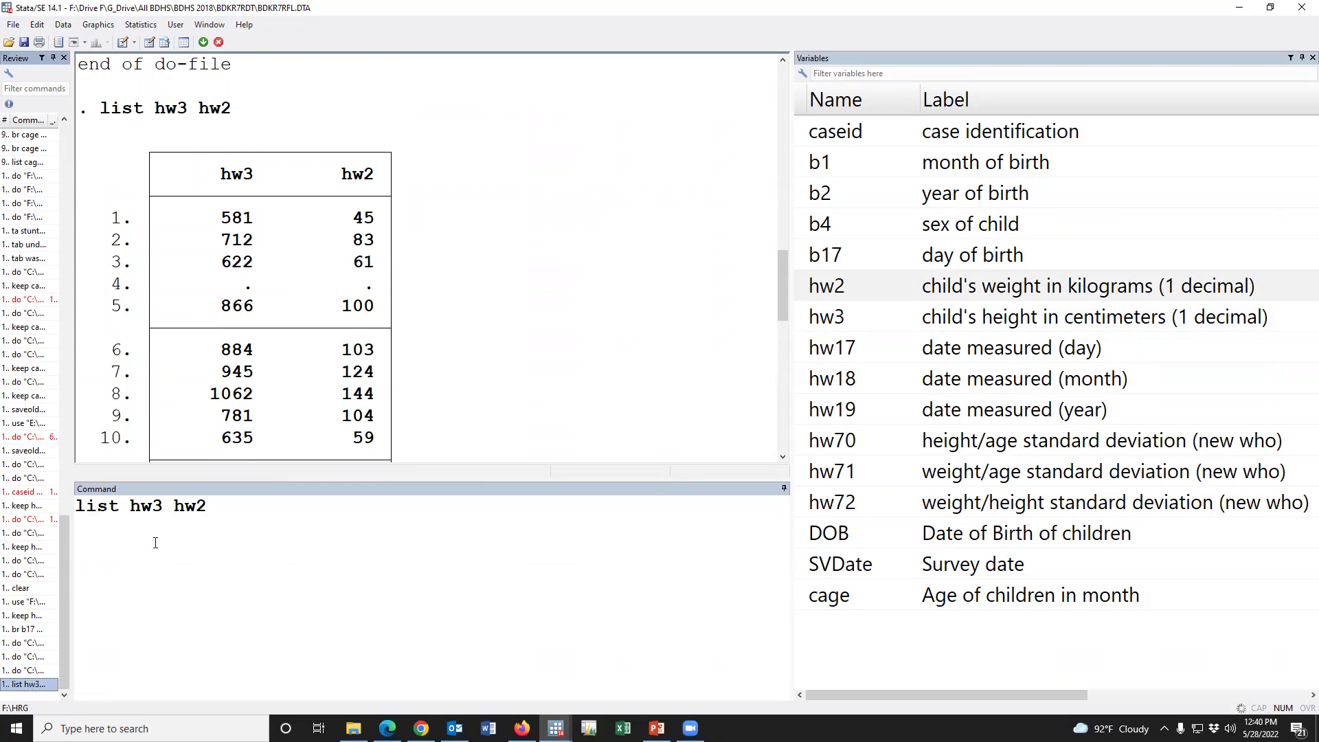
{"action": "left_click", "coordinate": [118, 506]}
{"action": "type", "text": "r"}
{"action": "key", "text": "Return"}
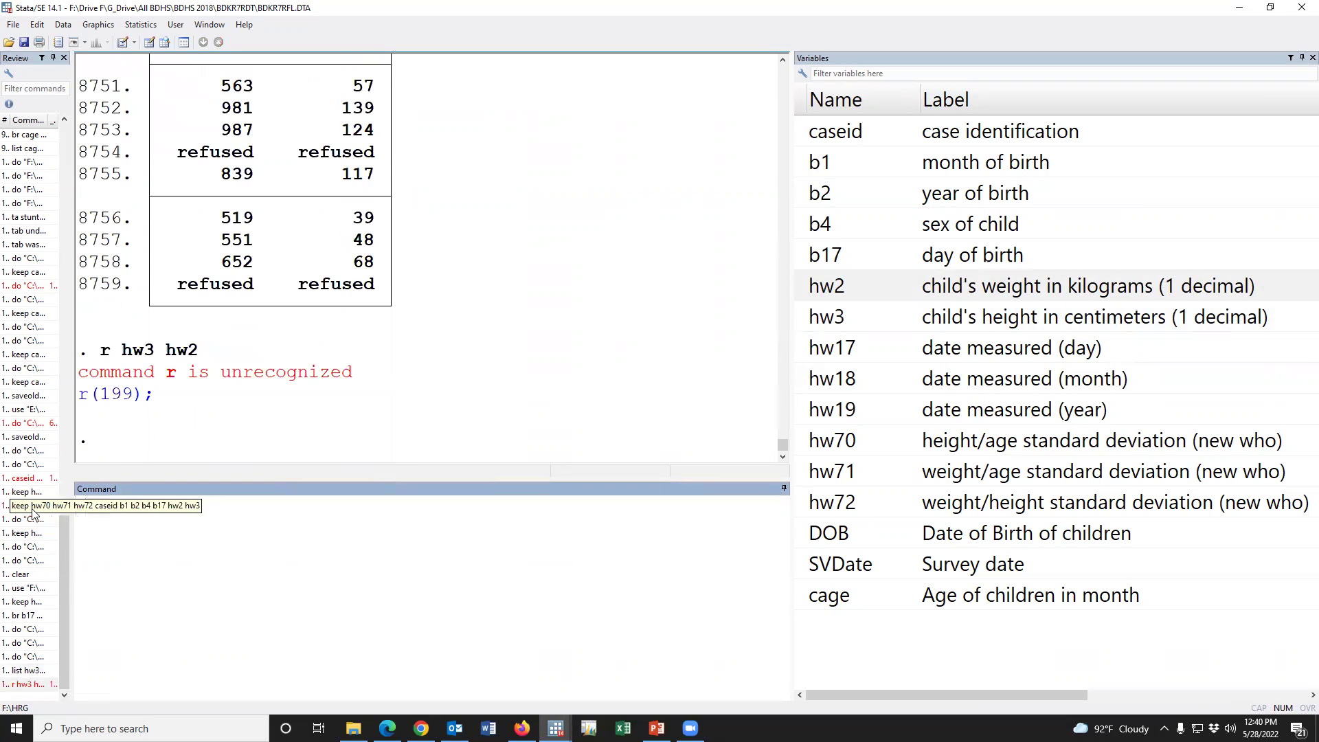
Run br hw3 hw2 and view the two columns from the first observation in the data browser.
{"action": "left_click", "coordinate": [46, 685]}
{"action": "double_click", "coordinate": [83, 524]}
{"action": "type", "text": "br hw3 hw2"}
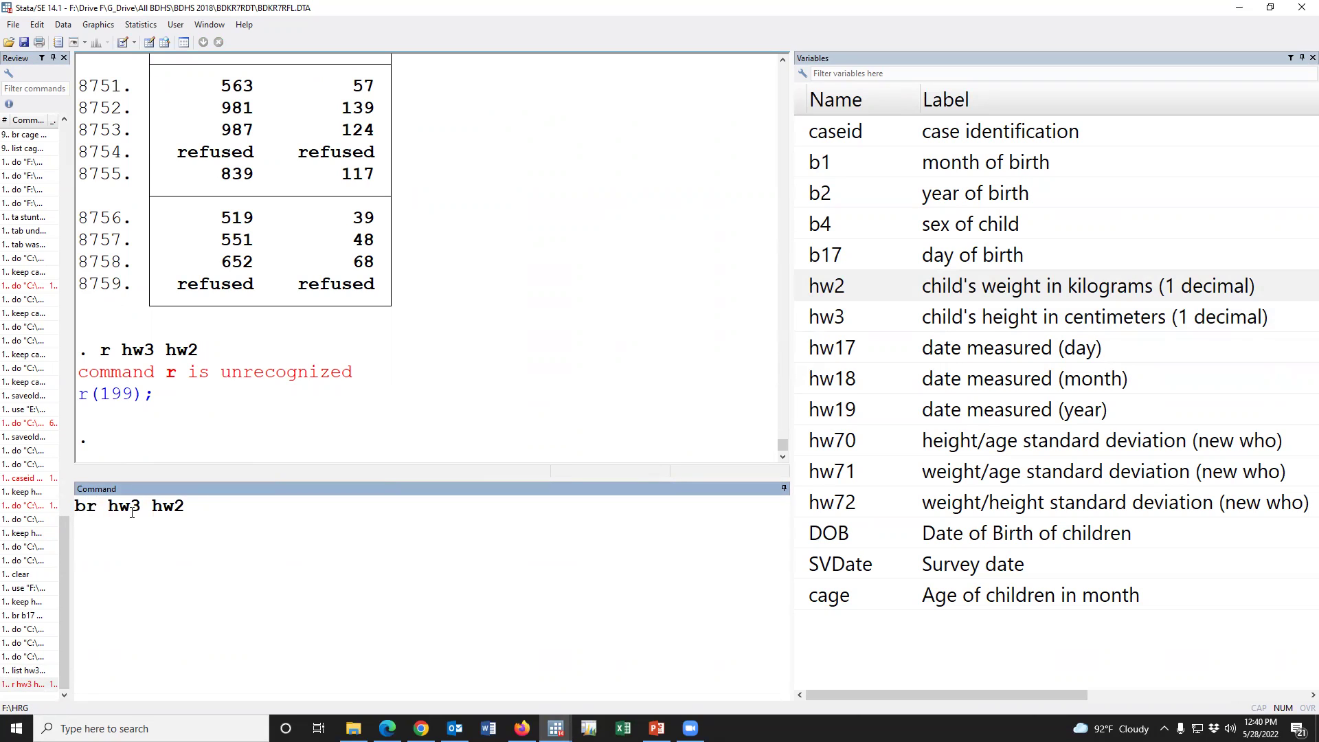
{"action": "key", "text": "Return"}
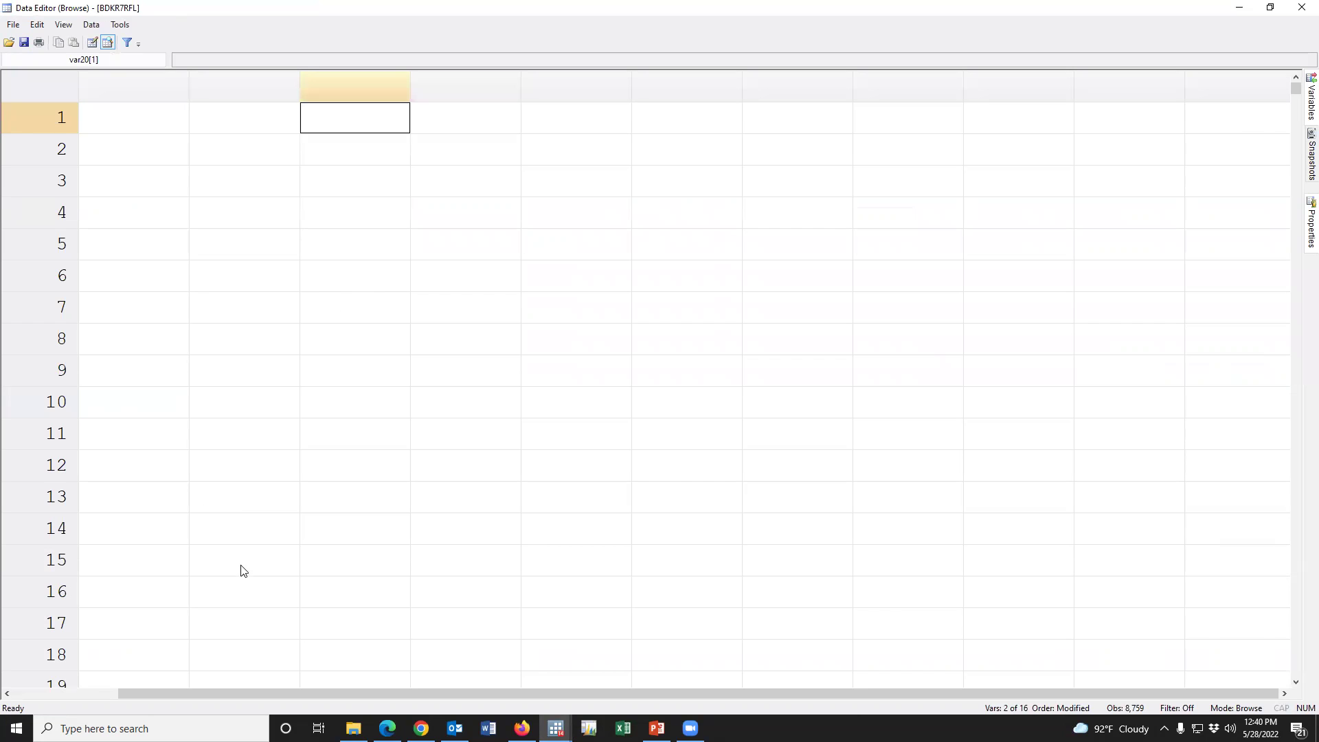
{"action": "scroll", "coordinate": [756, 570], "scroll_direction": "down", "scroll_amount": 4}
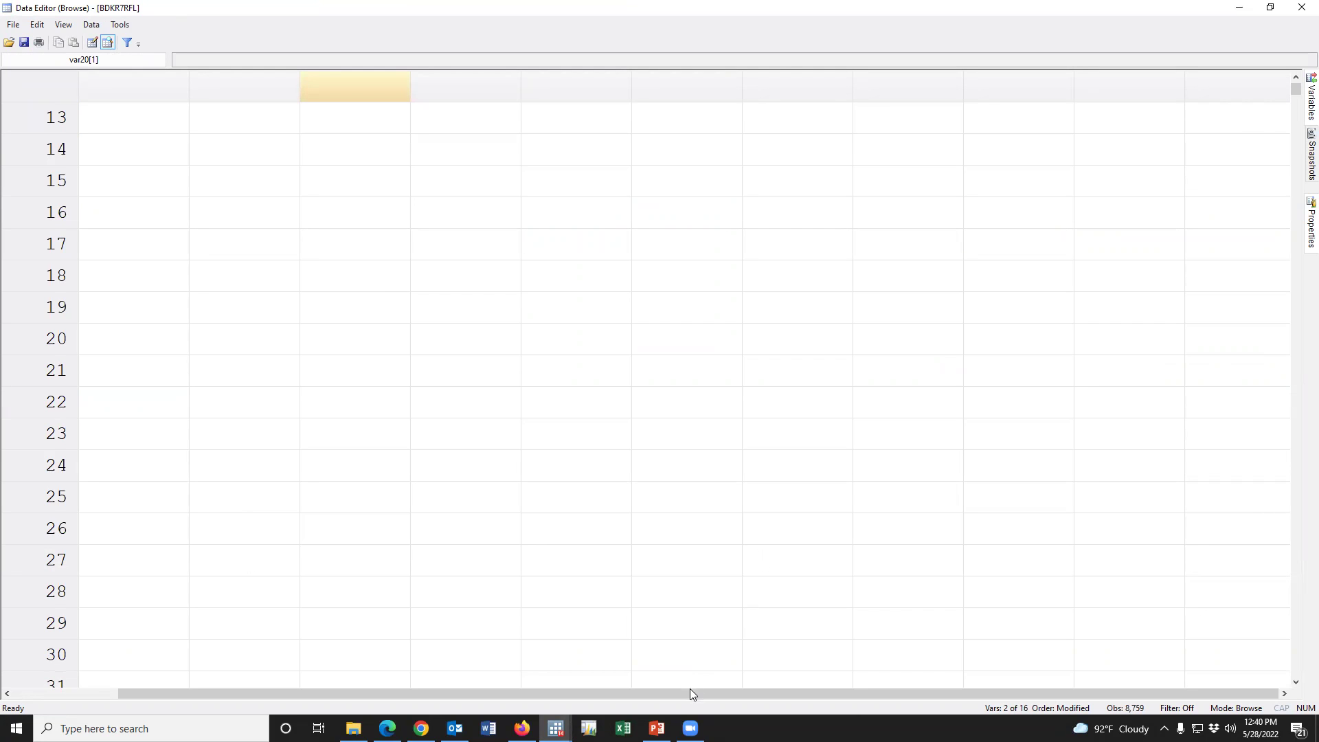
{"action": "left_click_drag", "start_coordinate": [689, 688], "coordinate": [578, 689]}
{"action": "scroll", "coordinate": [441, 419], "scroll_direction": "up", "scroll_amount": 4}
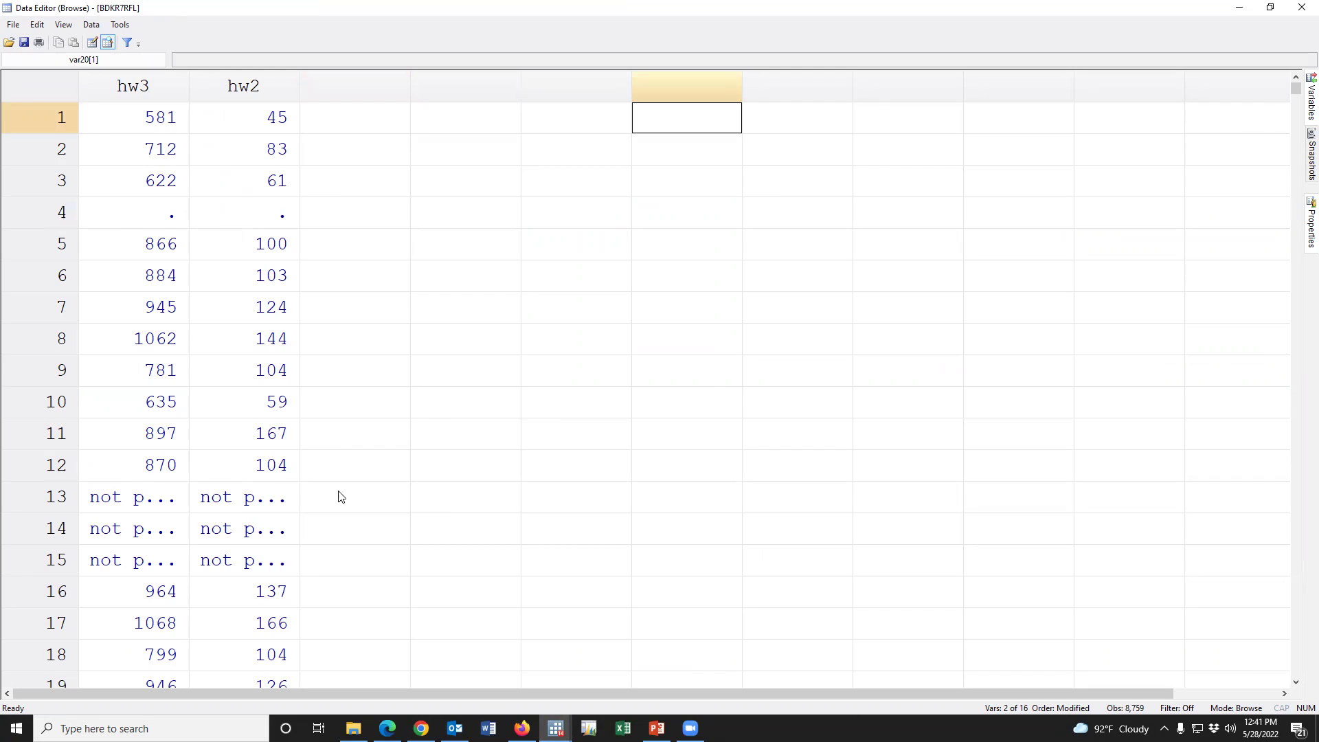
Inspect the numeric codes stored behind the "not p..." cells of hw3 and hw2 in rows 13 and 14.
{"action": "left_click", "coordinate": [556, 728]}
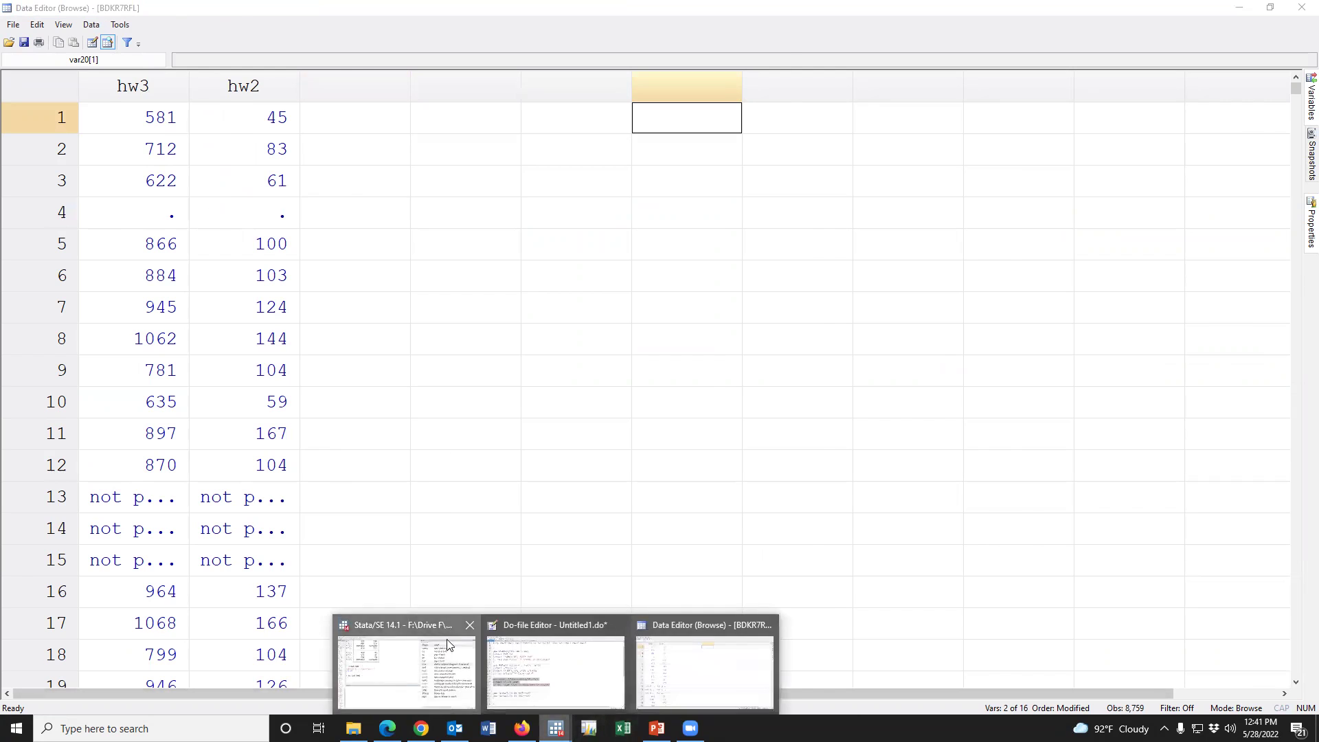
{"action": "left_click", "coordinate": [405, 663]}
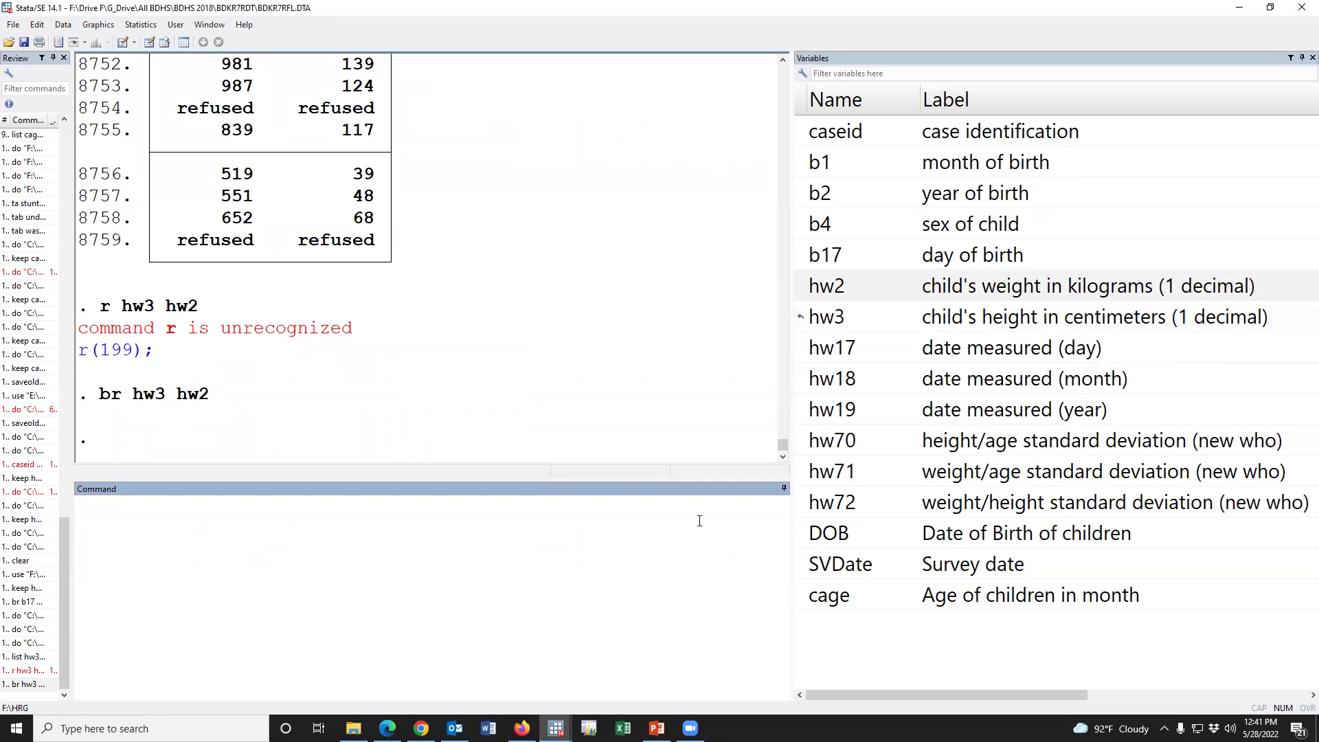
{"action": "left_click", "coordinate": [555, 726]}
{"action": "left_click", "coordinate": [481, 652]}
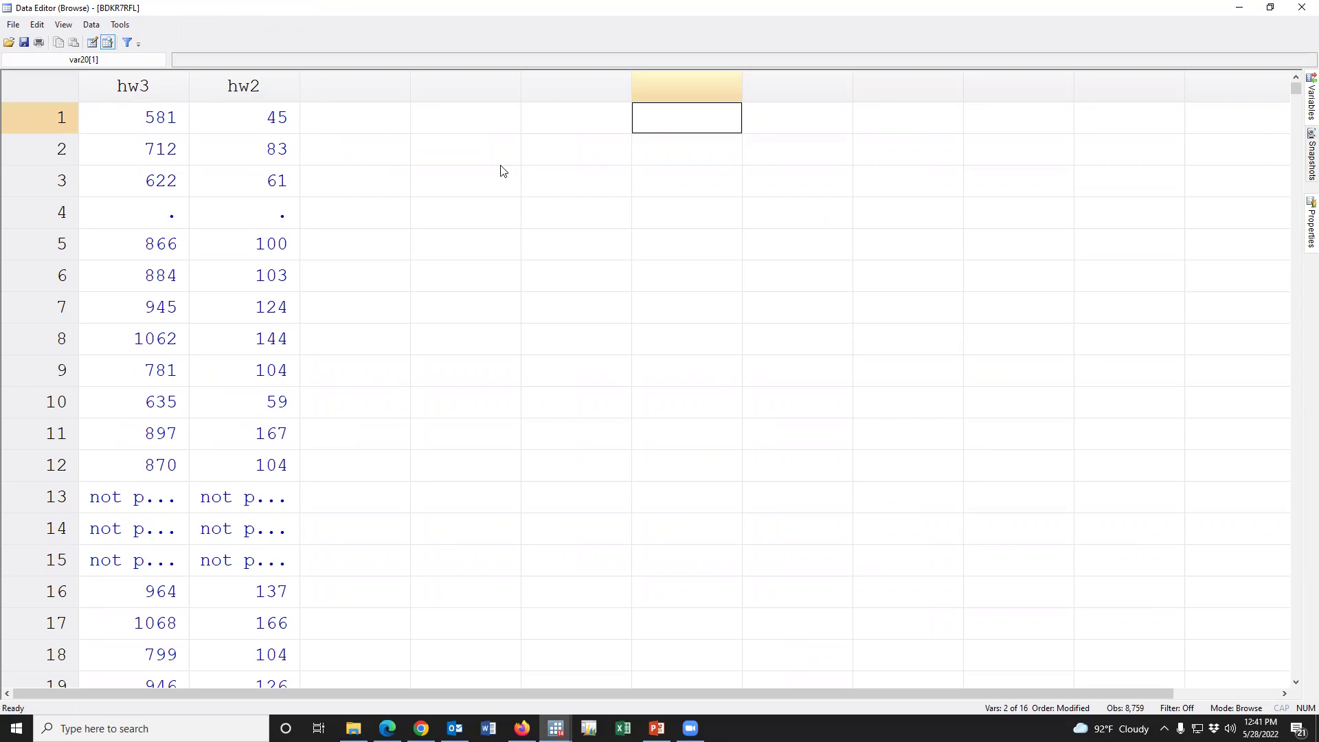
{"action": "left_click", "coordinate": [162, 499]}
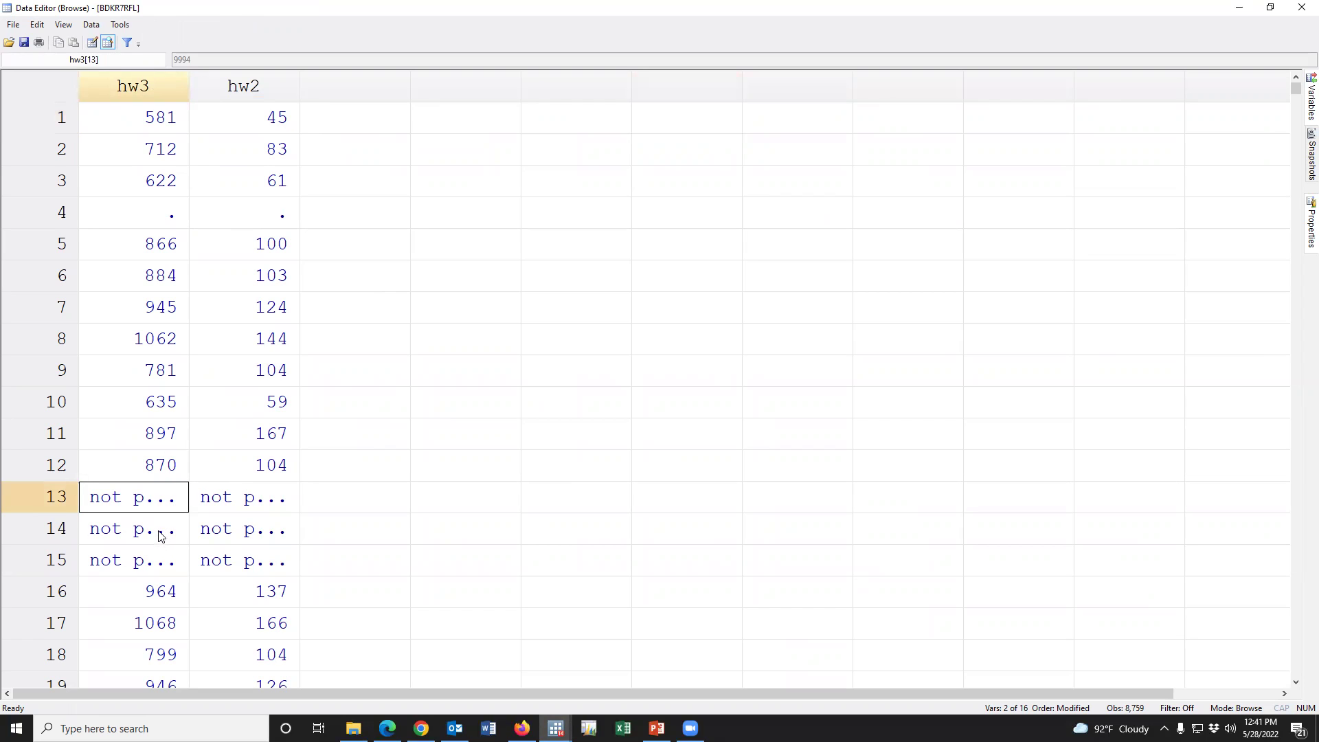
{"action": "left_click", "coordinate": [160, 536]}
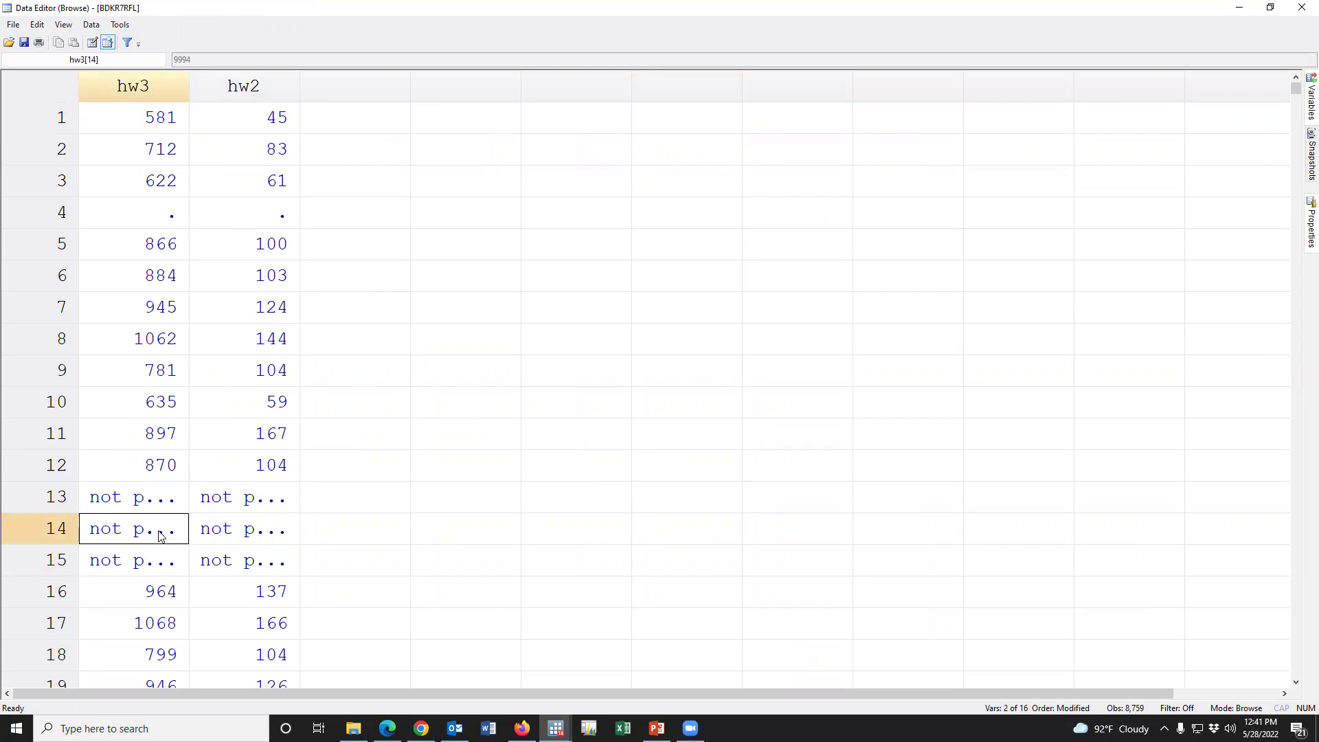
{"action": "left_click", "coordinate": [234, 538]}
{"action": "left_click", "coordinate": [221, 510]}
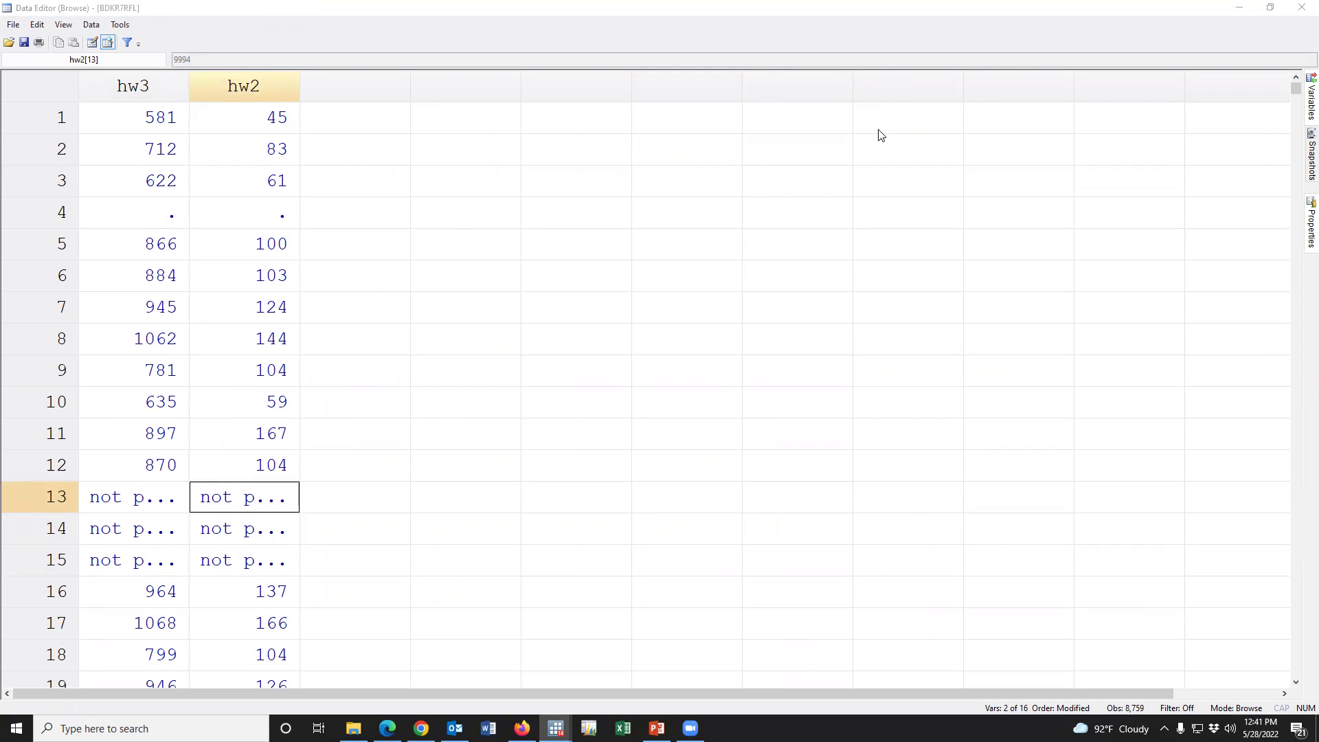
{"action": "mouse_move", "coordinate": [180, 34]}
{"action": "left_mouse_down"}
{"action": "mouse_move", "coordinate": [204, 38]}
{"action": "mouse_move", "coordinate": [172, 66]}
{"action": "left_mouse_up"}
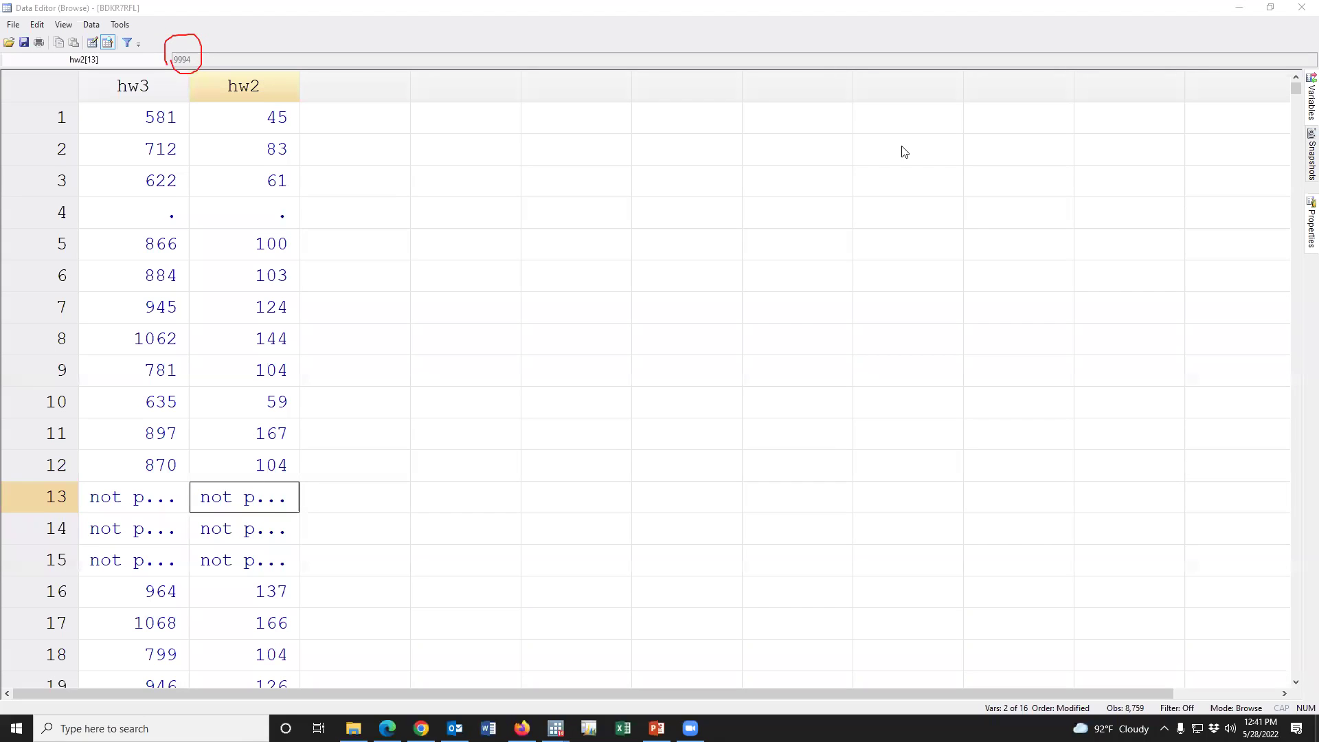
Close the data browser and clear the output in the results window.
{"action": "left_click", "coordinate": [1300, 8]}
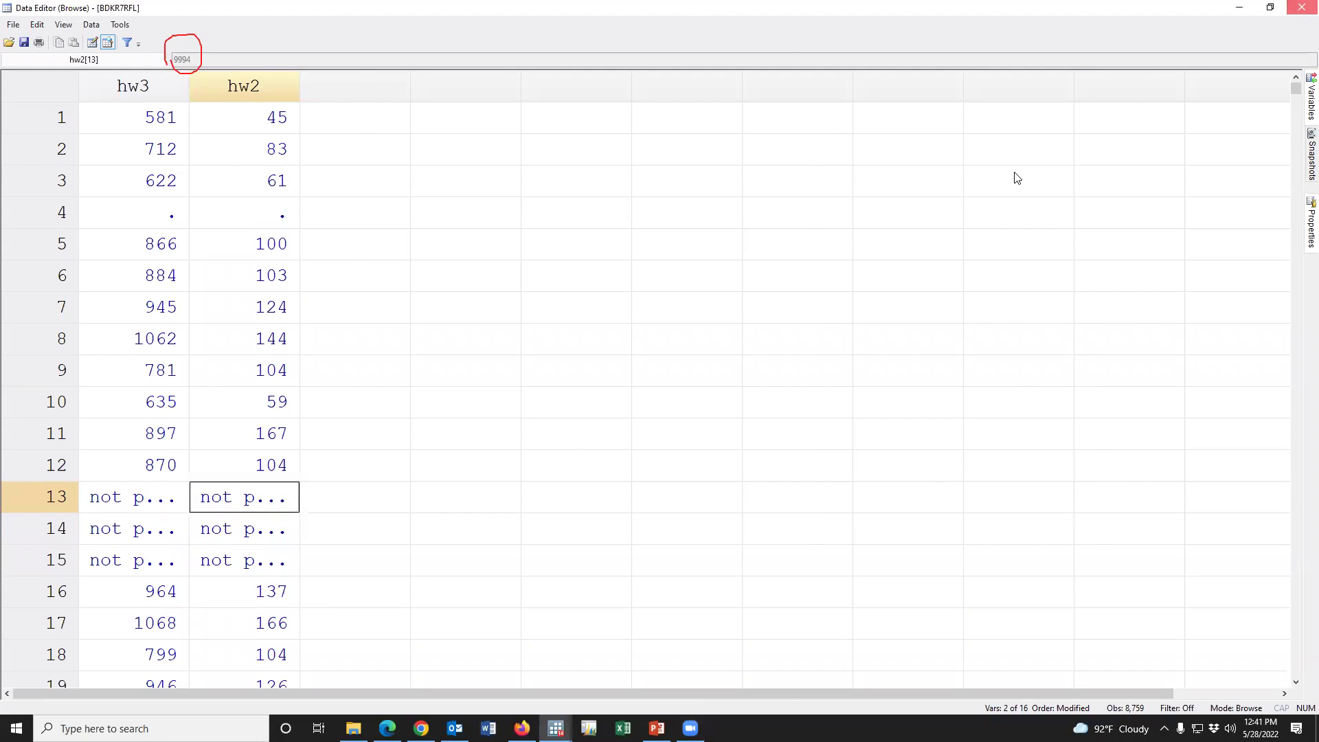
{"action": "right_click", "coordinate": [535, 265]}
{"action": "left_click", "coordinate": [568, 296]}
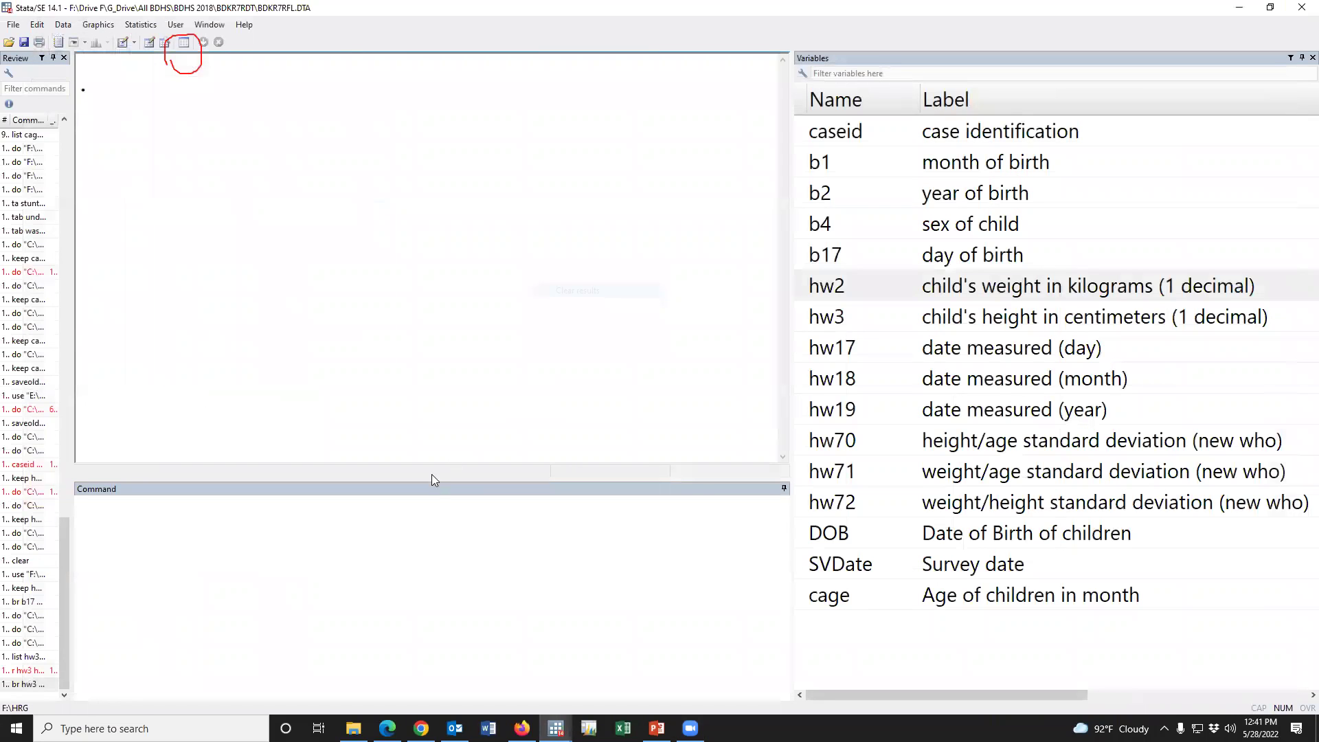
{"action": "left_click", "coordinate": [463, 547]}
{"action": "type", "text": "replcase"}
{"action": "key", "text": "BackSpace"}
{"action": "key", "text": "BackSpace"}
{"action": "key", "text": "BackSpace"}
{"action": "key", "text": "BackSpace"}
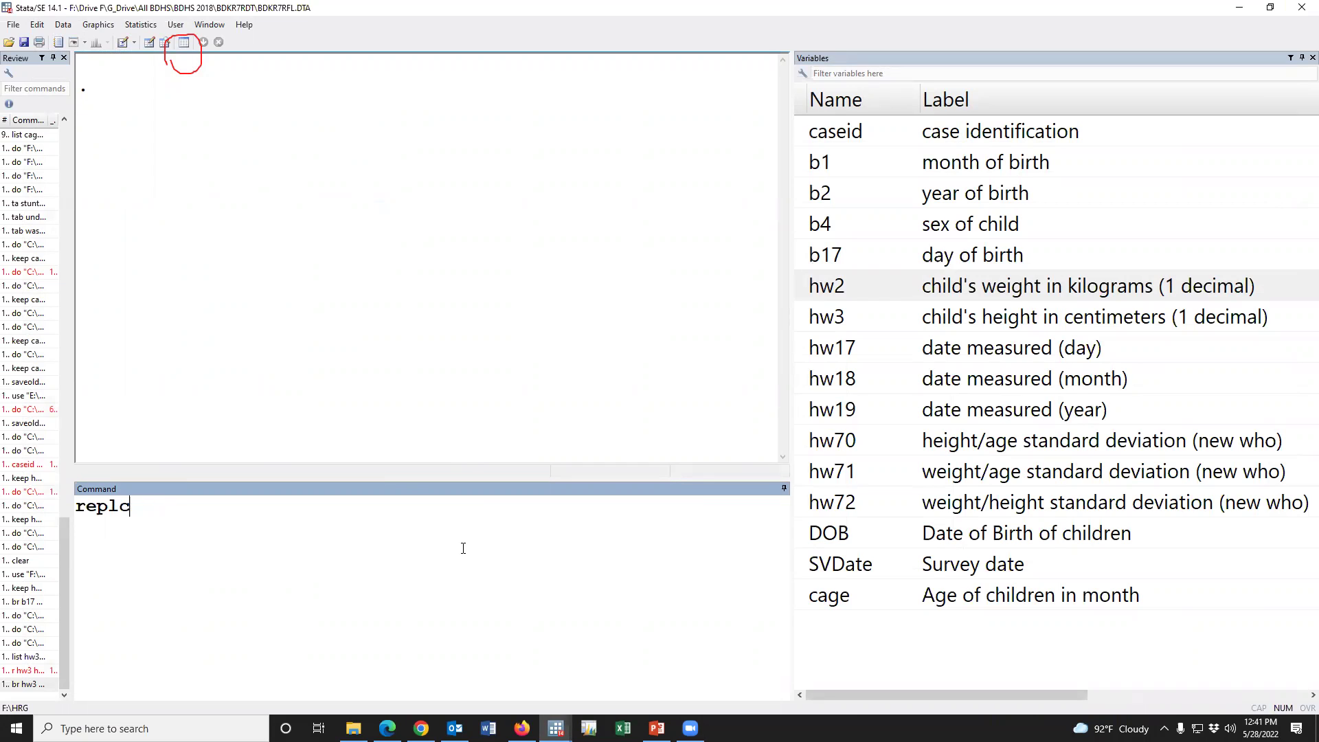
{"action": "type", "text": "ace"}
{"action": "double_click", "coordinate": [800, 287]}
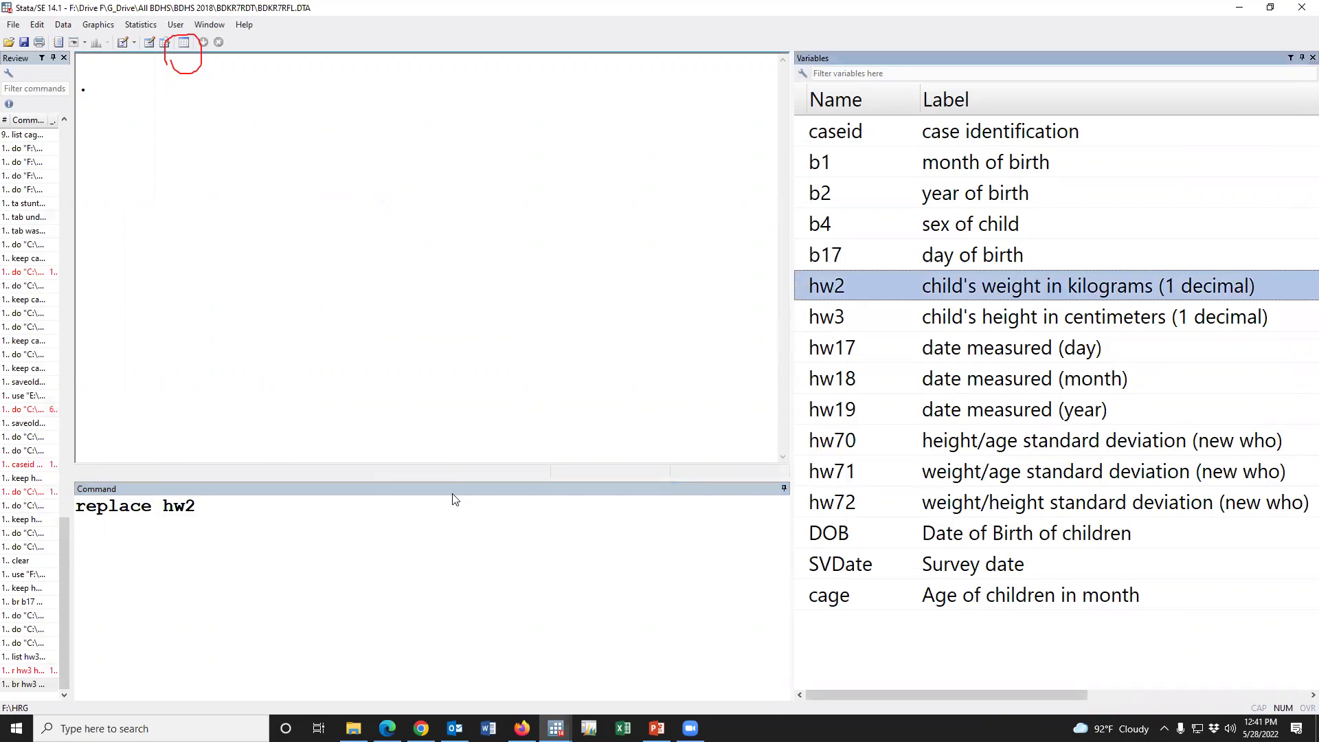
{"action": "triple_click", "coordinate": [295, 525]}
{"action": "key", "text": "BackSpace"}
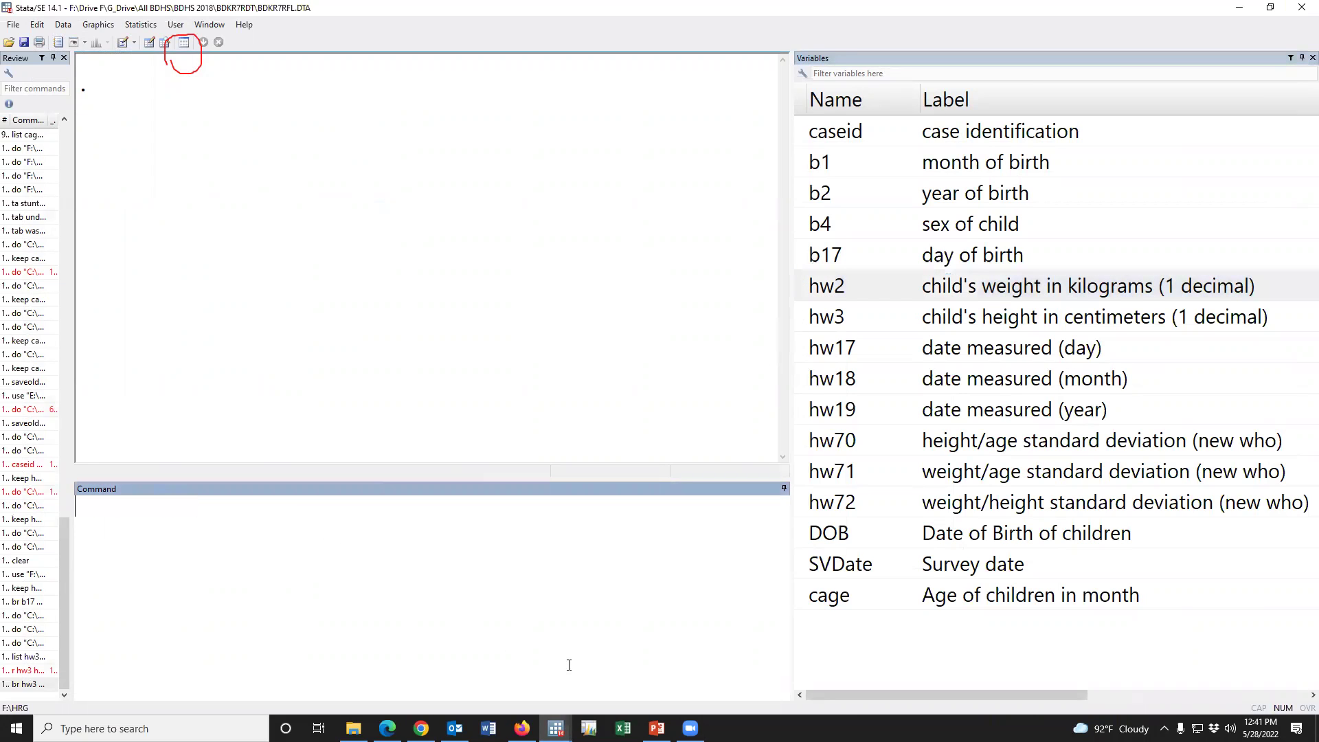
Return to the do-file and place the cursor on empty line 25 below the gen ch and gen cw lines.
{"action": "mouse_move", "coordinate": [556, 729]}
{"action": "left_click", "coordinate": [636, 659]}
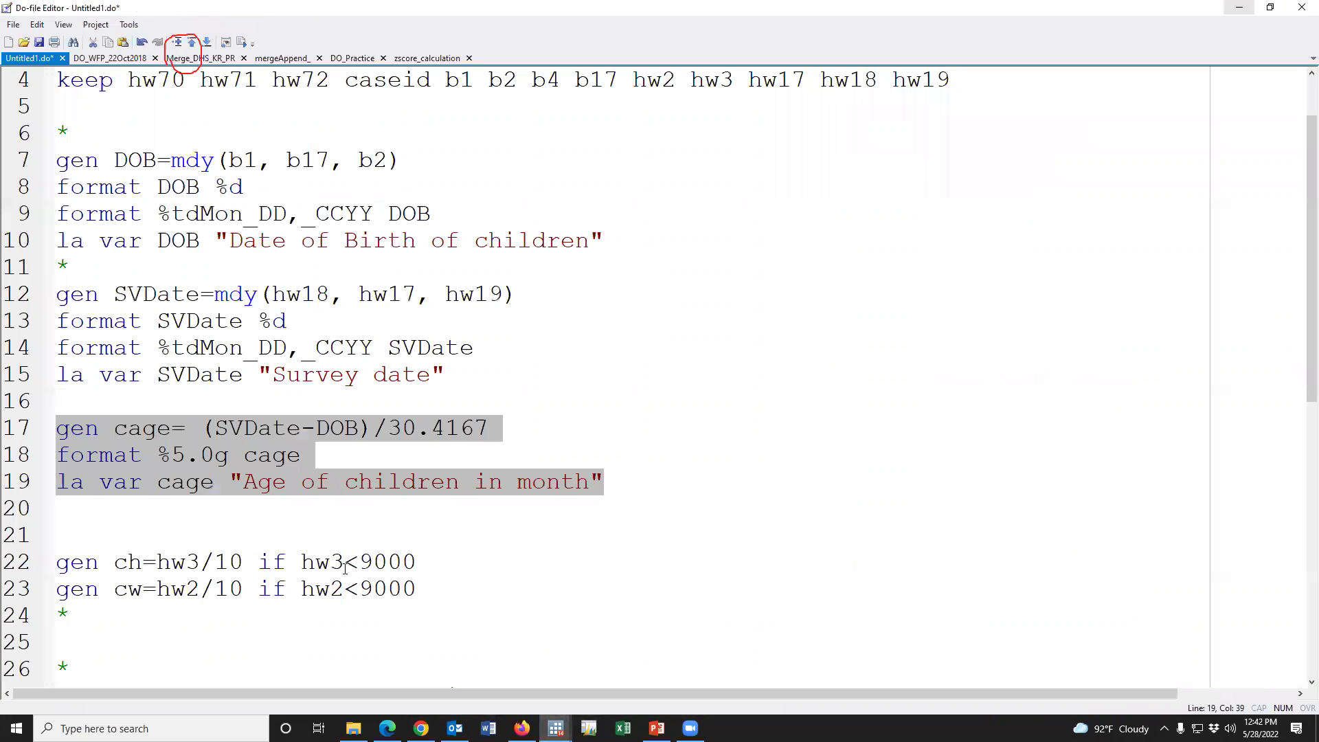
{"action": "scroll", "coordinate": [345, 566], "scroll_direction": "down", "scroll_amount": 5}
{"action": "scroll", "coordinate": [309, 412], "scroll_direction": "up", "scroll_amount": 1}
{"action": "left_click", "coordinate": [282, 327]}
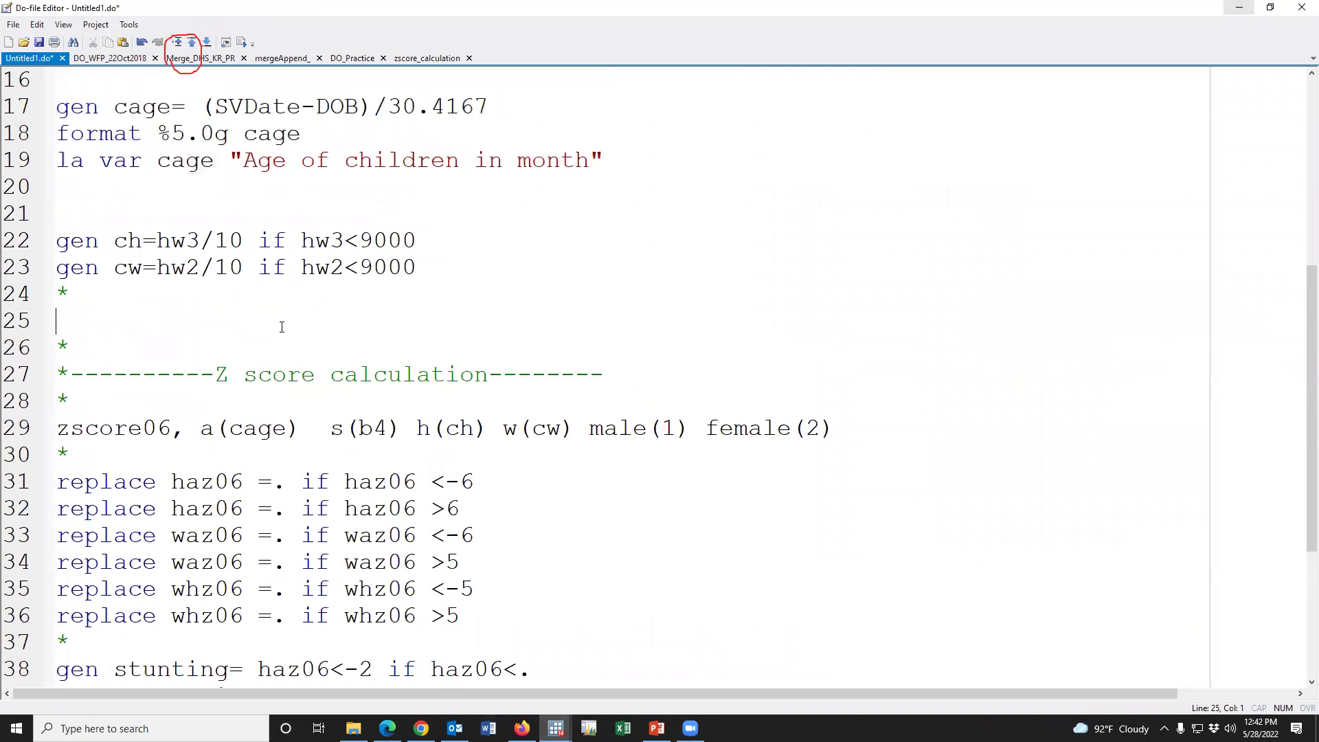
Run the gen ch and gen cw lines (22–23) of the do-file and switch to the main Stata window.
{"action": "left_click_drag", "start_coordinate": [140, 239], "coordinate": [117, 240]}
{"action": "double_click", "coordinate": [177, 242]}
{"action": "left_click_drag", "start_coordinate": [218, 240], "coordinate": [436, 236]}
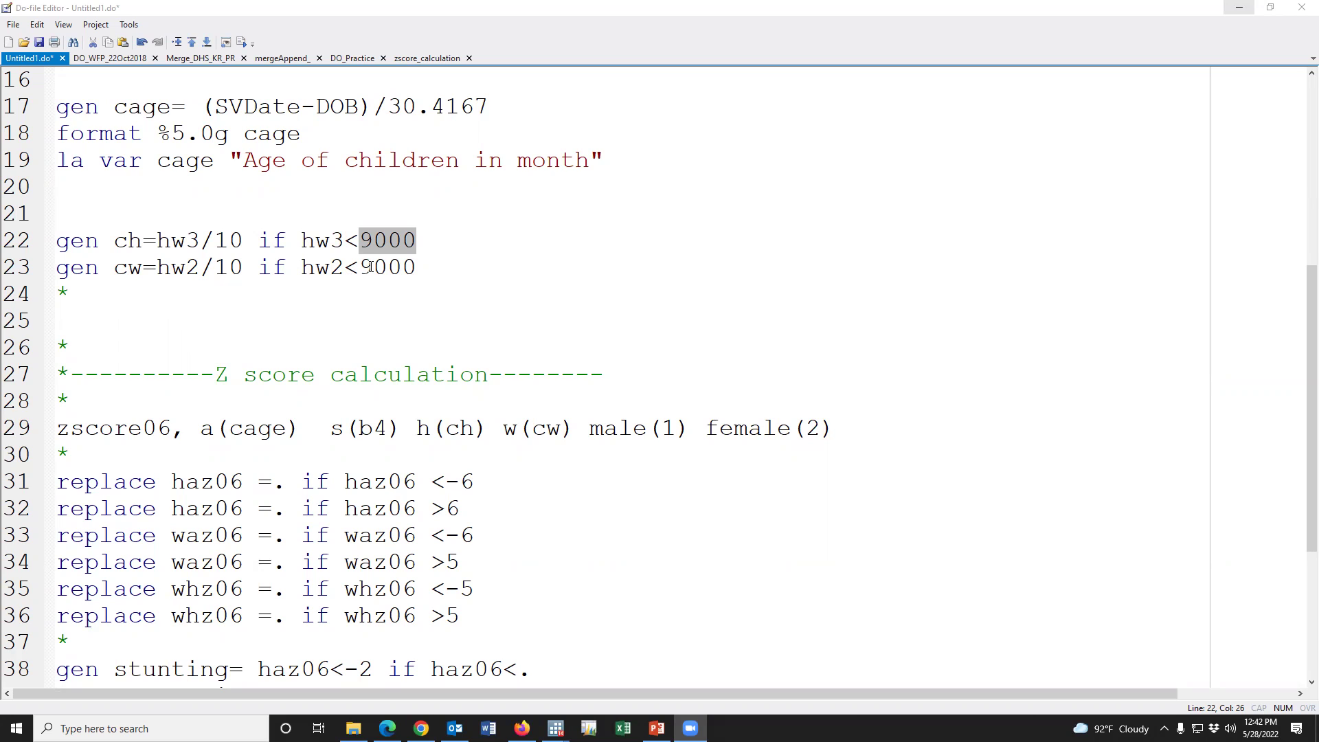
{"action": "left_click_drag", "start_coordinate": [373, 268], "coordinate": [404, 268]}
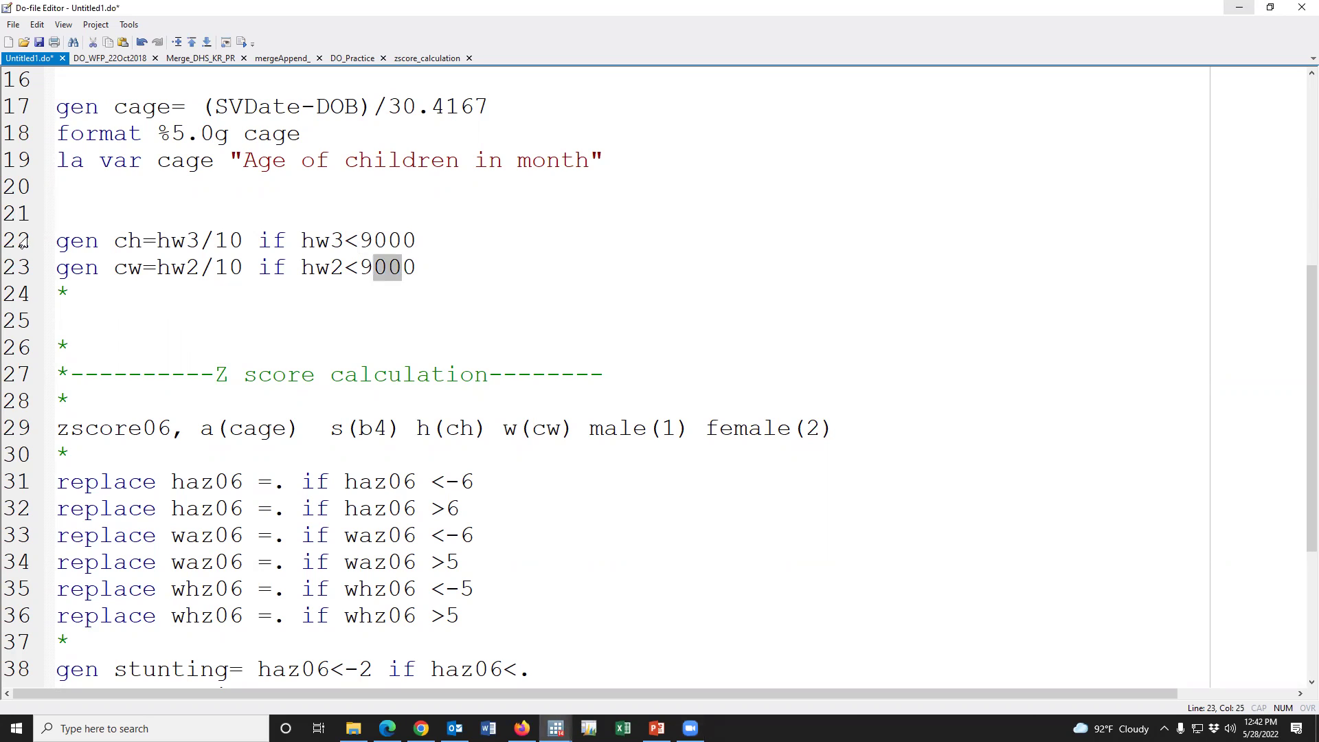
{"action": "left_click_drag", "start_coordinate": [22, 242], "coordinate": [21, 264]}
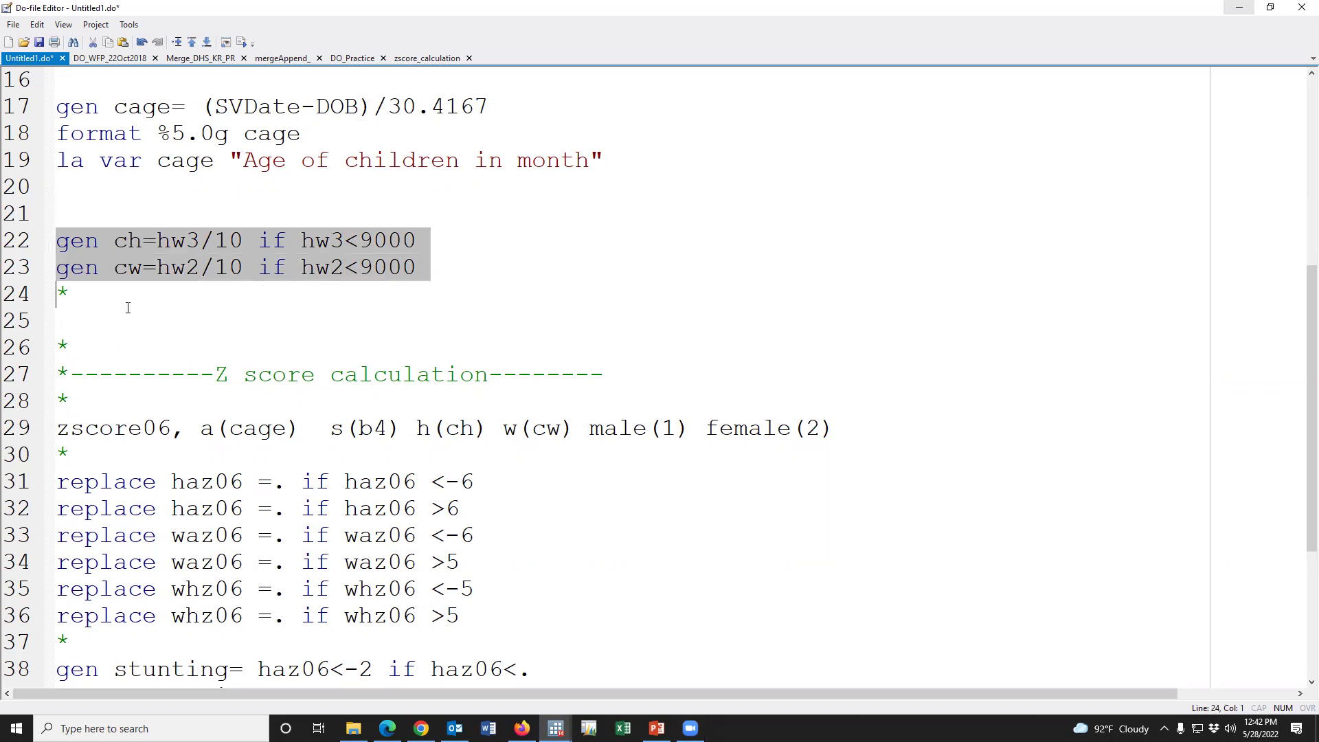
{"action": "left_click", "coordinate": [242, 45]}
{"action": "mouse_move", "coordinate": [556, 729]}
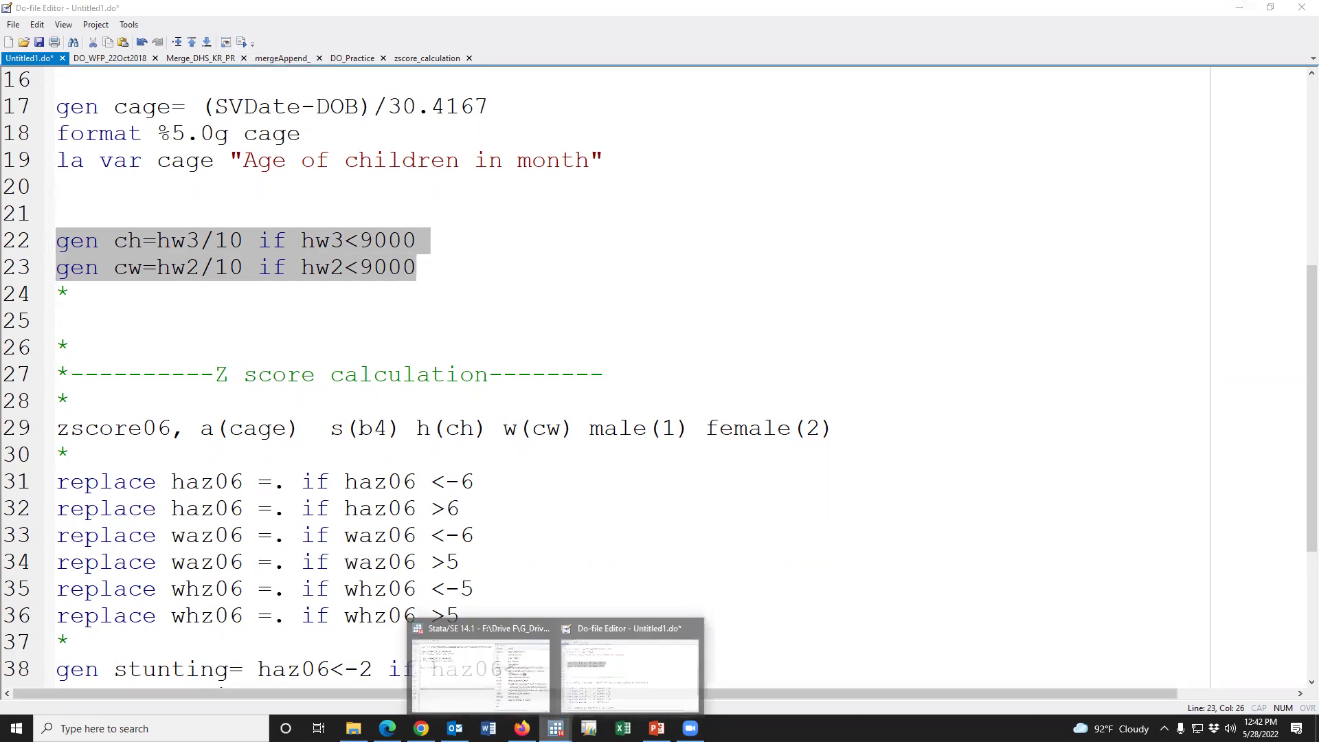
{"action": "left_click", "coordinate": [478, 687]}
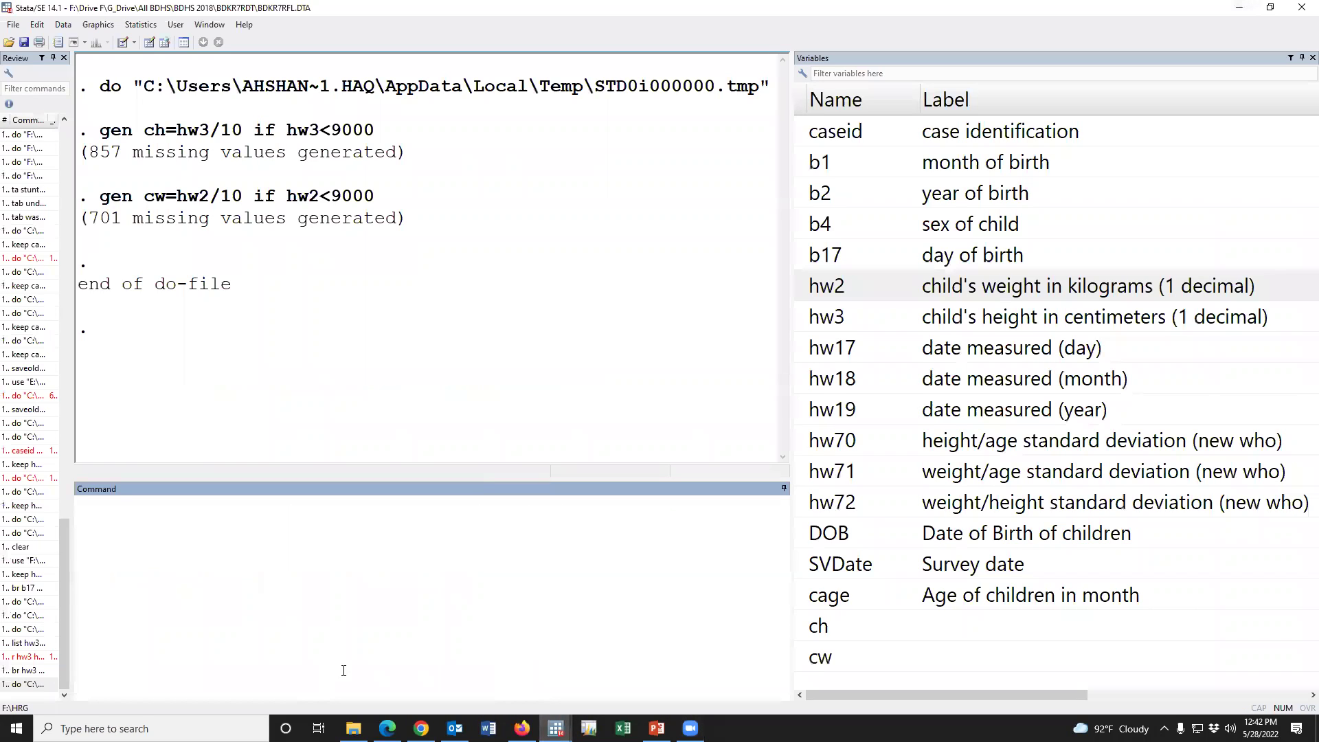
Run br hw2 cw hw3 ch, compare the original columns with the converted ones, and close the data browser.
{"action": "type", "text": "br"}
{"action": "left_click", "coordinate": [801, 289]}
{"action": "left_click", "coordinate": [801, 658]}
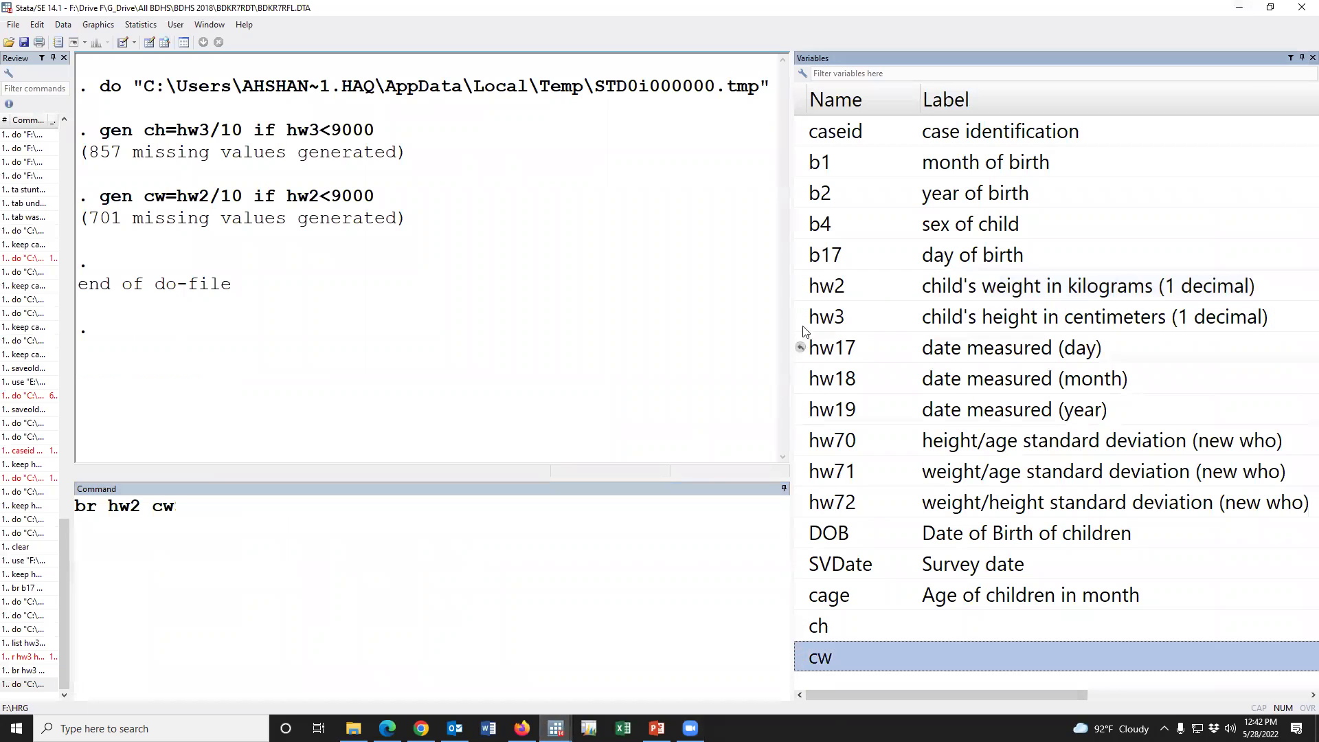
{"action": "left_click", "coordinate": [802, 319]}
{"action": "left_click", "coordinate": [802, 626]}
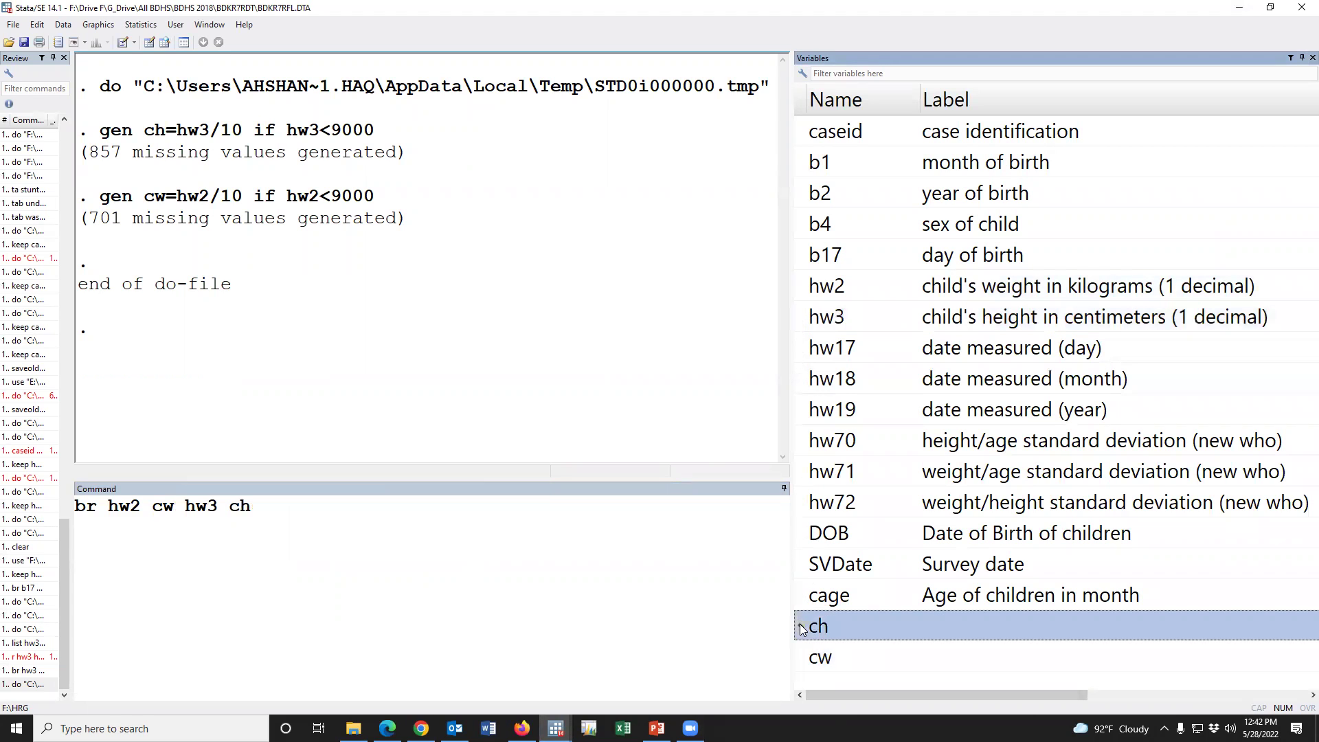
{"action": "key", "text": "Return"}
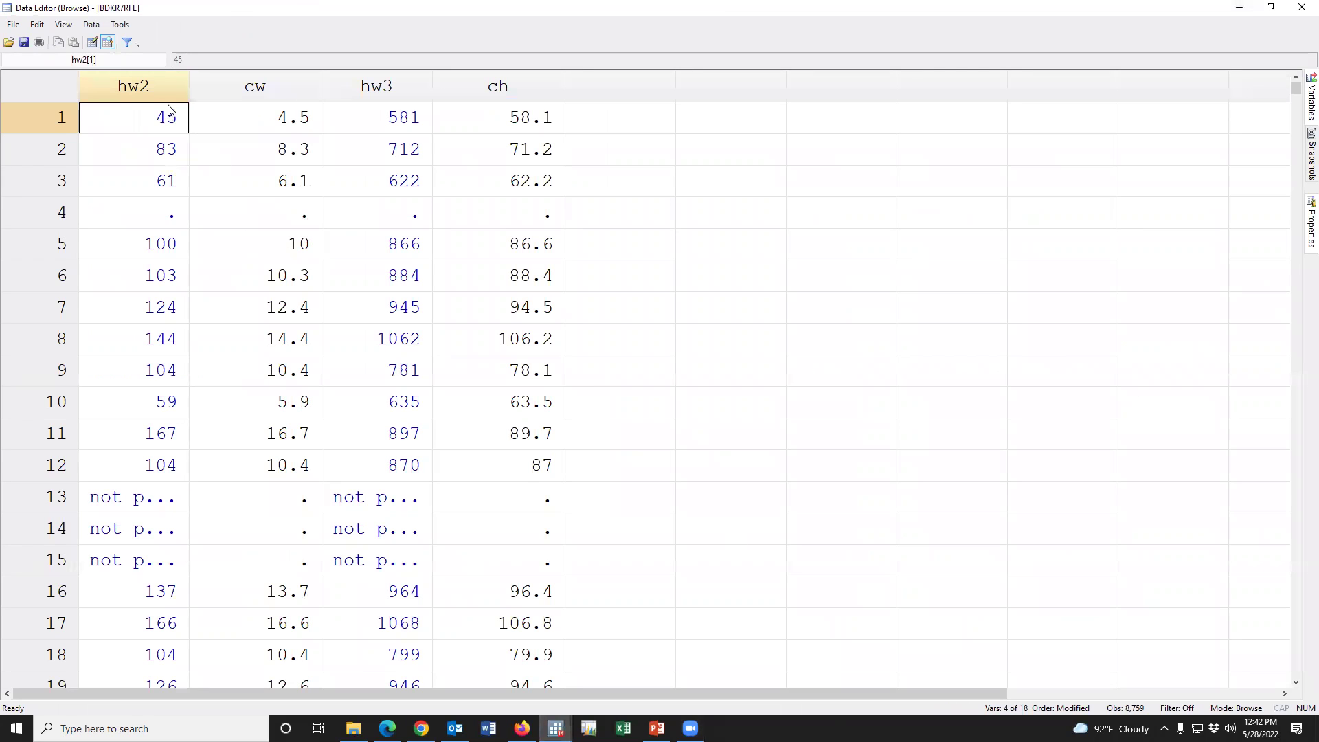
{"action": "left_click", "coordinate": [163, 95]}
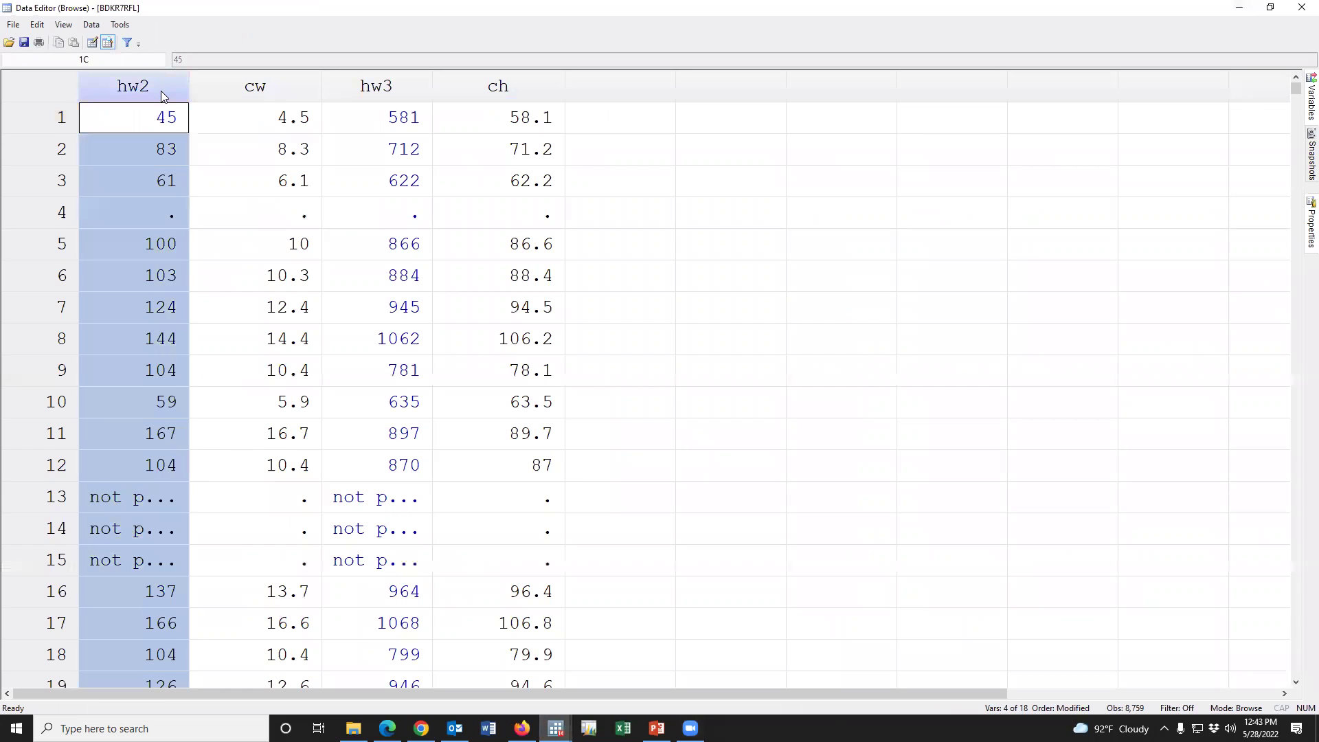
{"action": "left_click", "coordinate": [262, 79]}
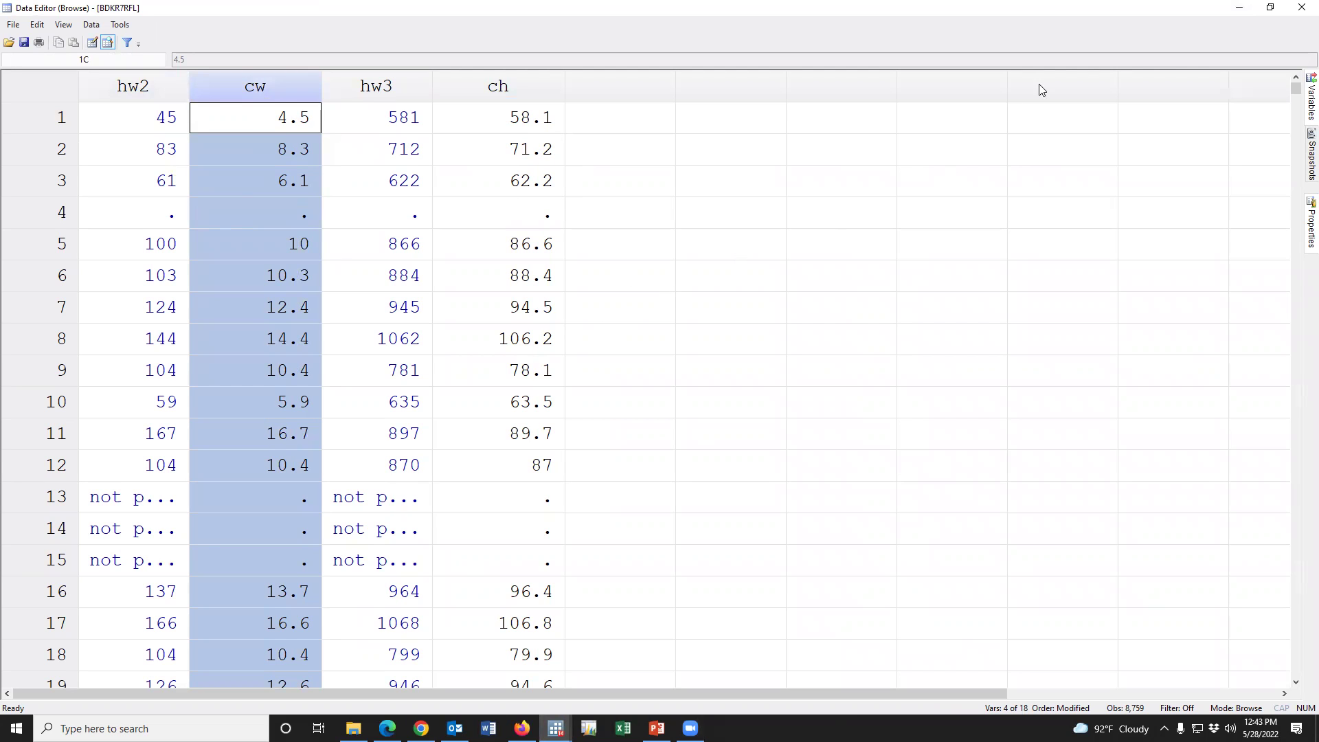
{"action": "left_click", "coordinate": [1300, 10]}
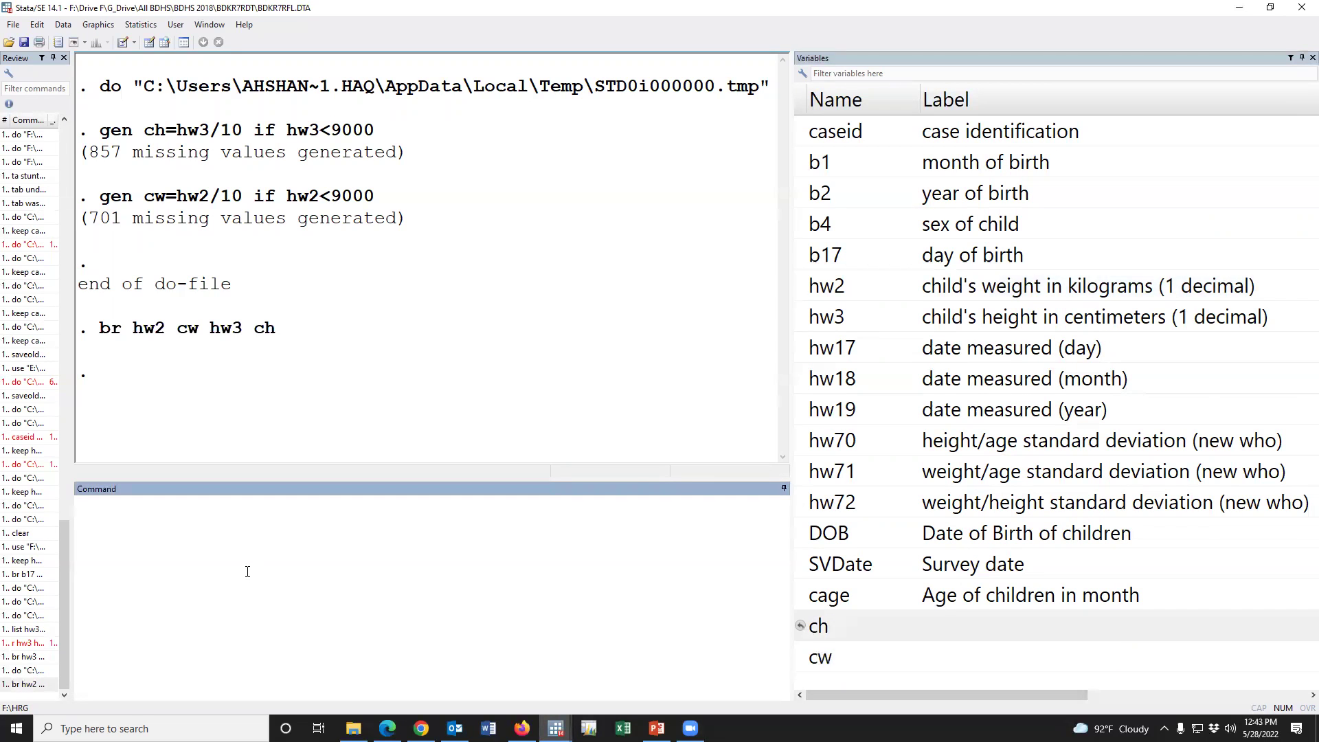
Run br cage b4 ch cw, check the codes behind male and female in b4, and close the data browser.
{"action": "type", "text": "br"}
{"action": "double_click", "coordinate": [800, 595]}
{"action": "double_click", "coordinate": [800, 226]}
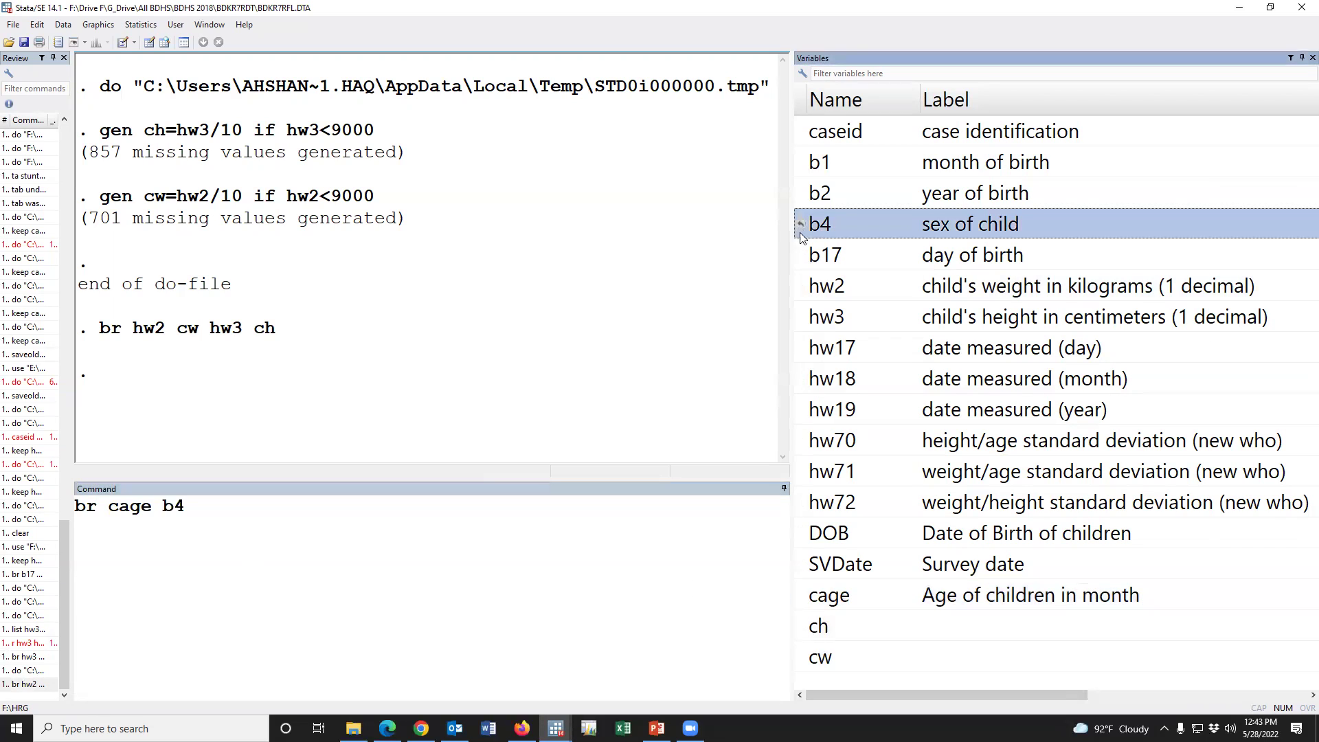
{"action": "double_click", "coordinate": [801, 627]}
{"action": "double_click", "coordinate": [813, 659]}
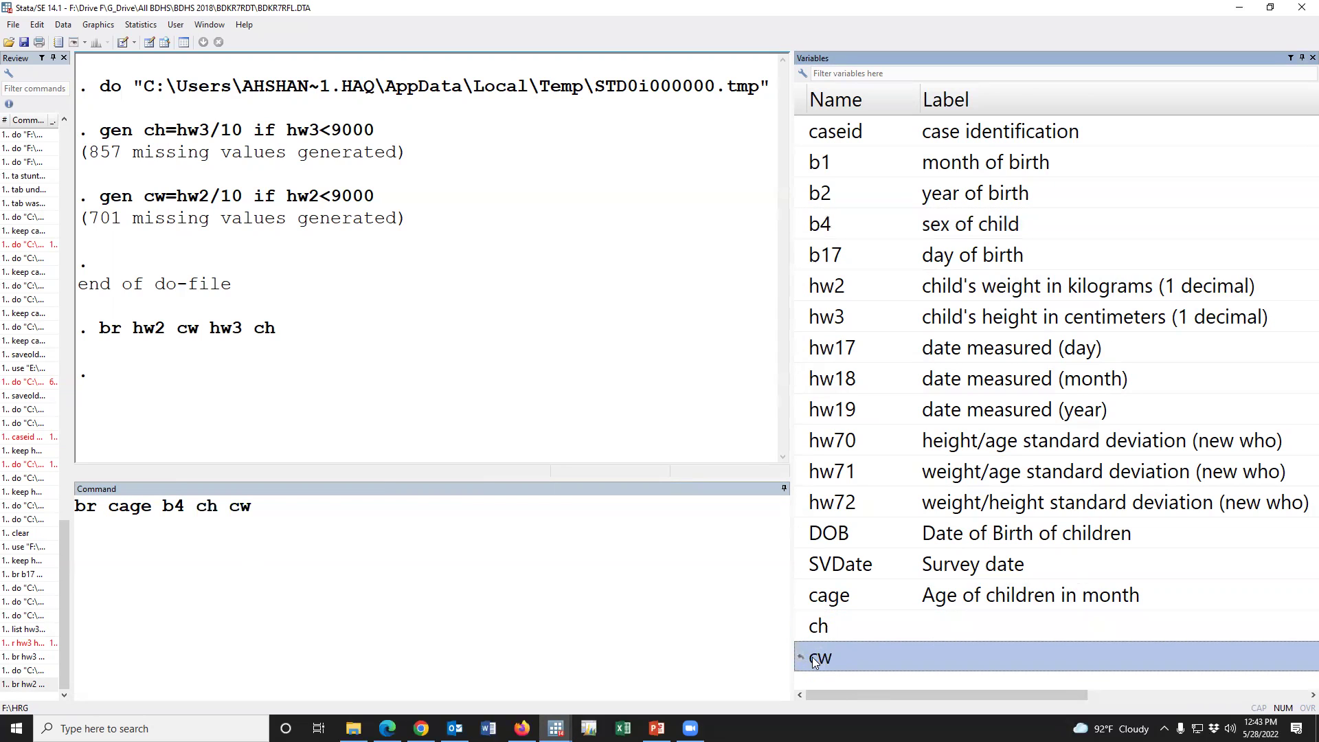
{"action": "key", "text": "Return"}
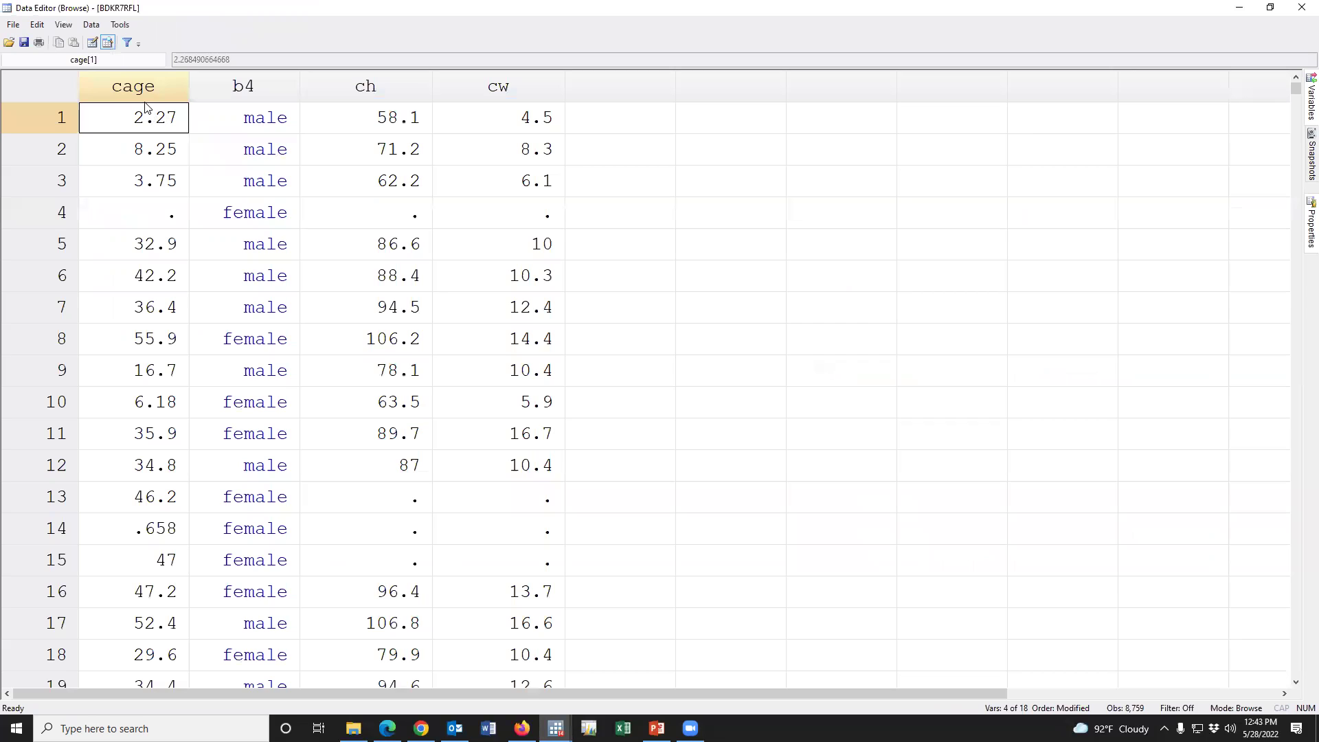
{"action": "left_click", "coordinate": [258, 123]}
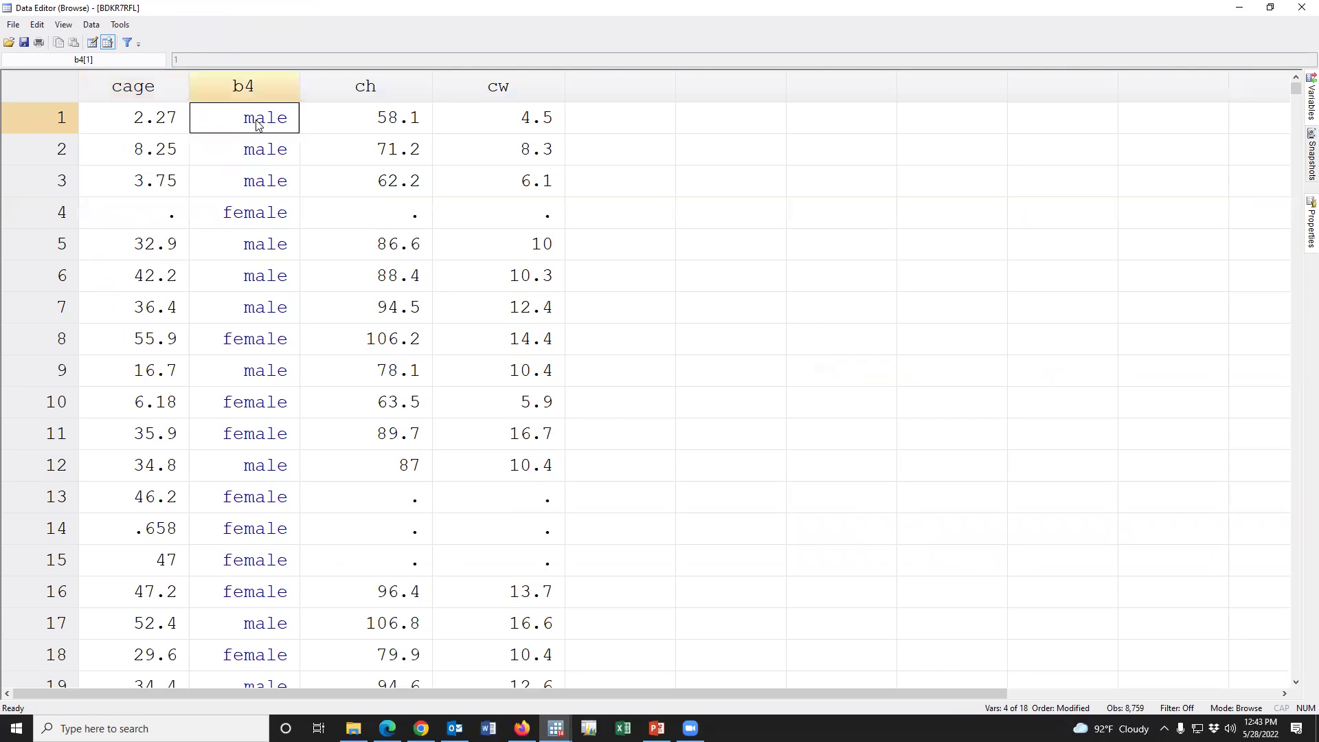
{"action": "left_click", "coordinate": [258, 220]}
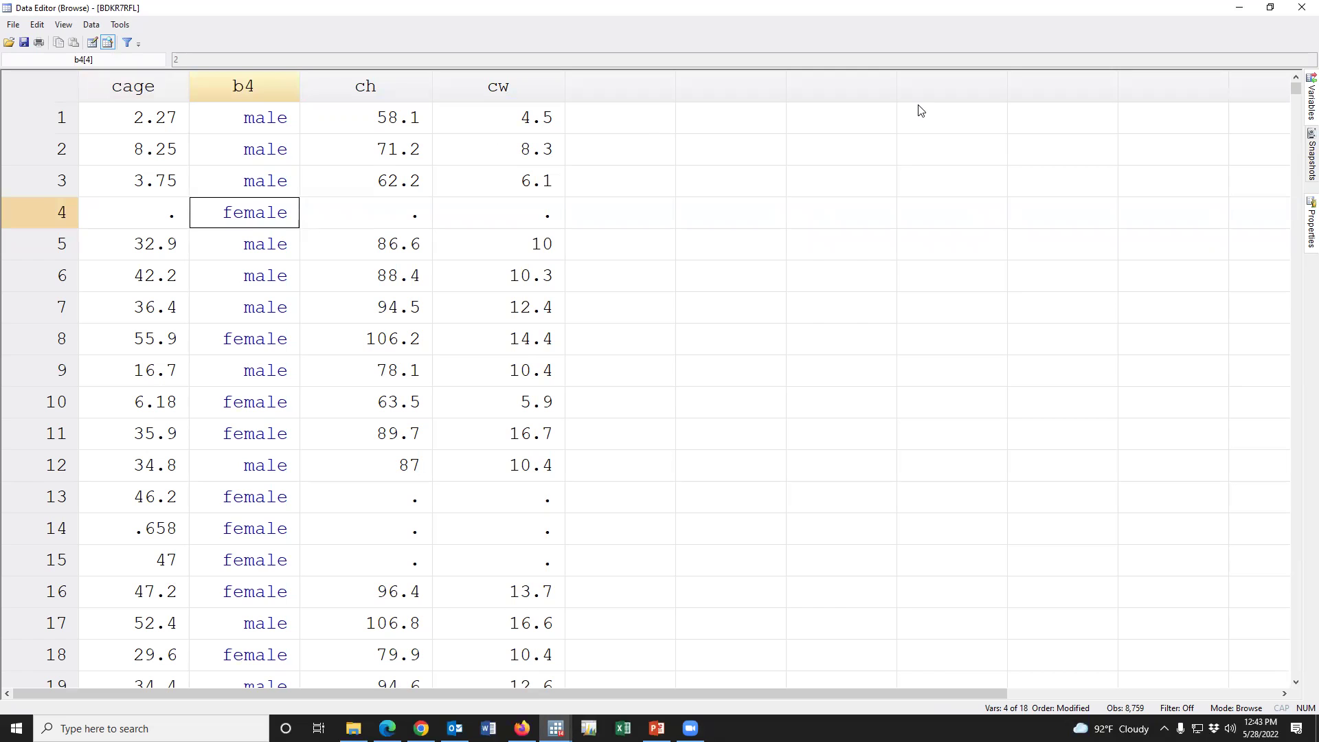
{"action": "left_click", "coordinate": [1300, 9]}
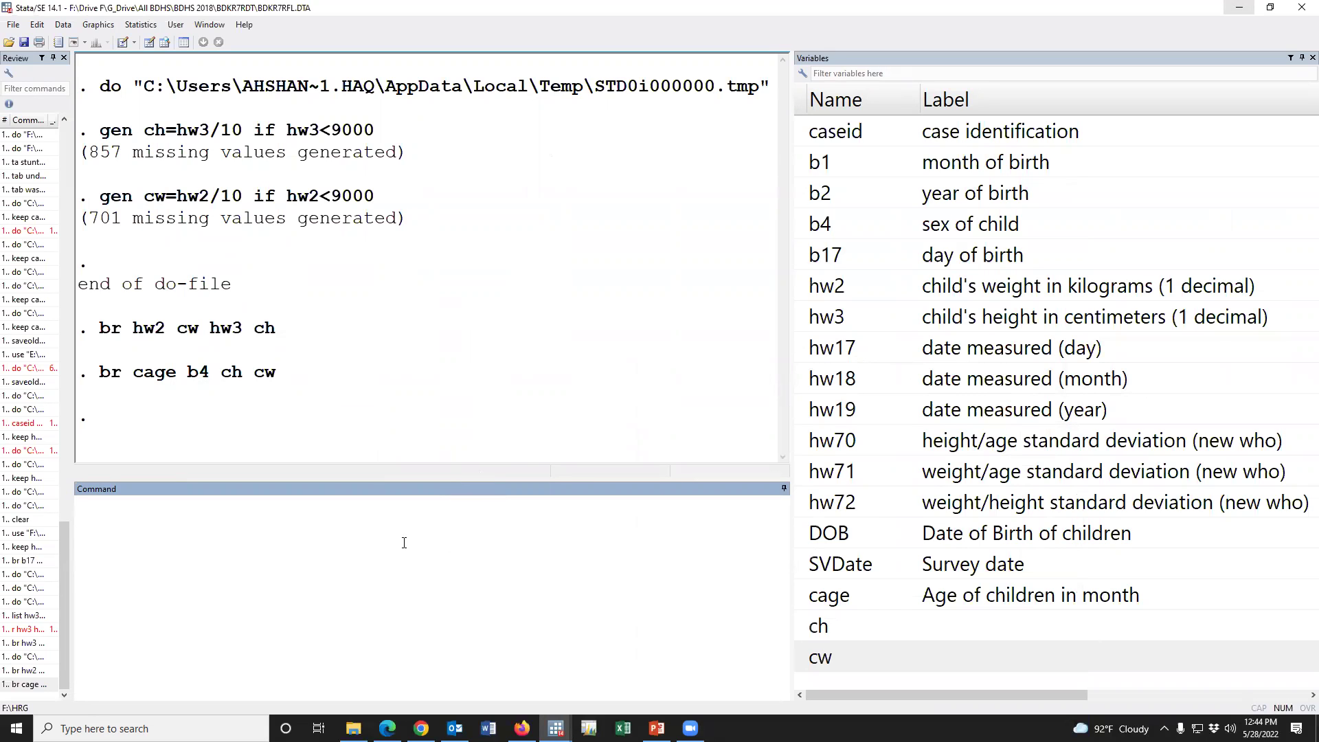
Install the z-score package with ssc install zscore06, replace, and widen the results window to read the output.
{"action": "type", "text": "ssc install zscore06, replace"}
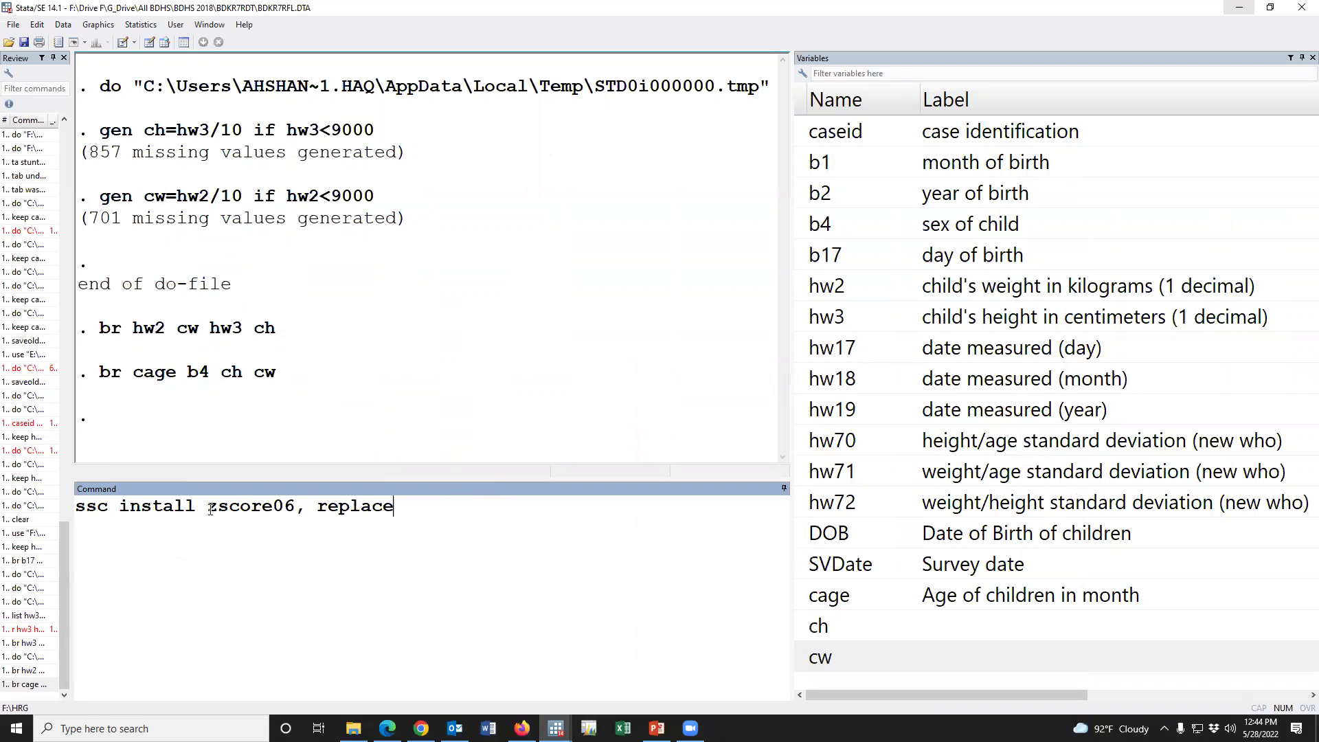
{"action": "left_click_drag", "start_coordinate": [209, 509], "coordinate": [306, 510]}
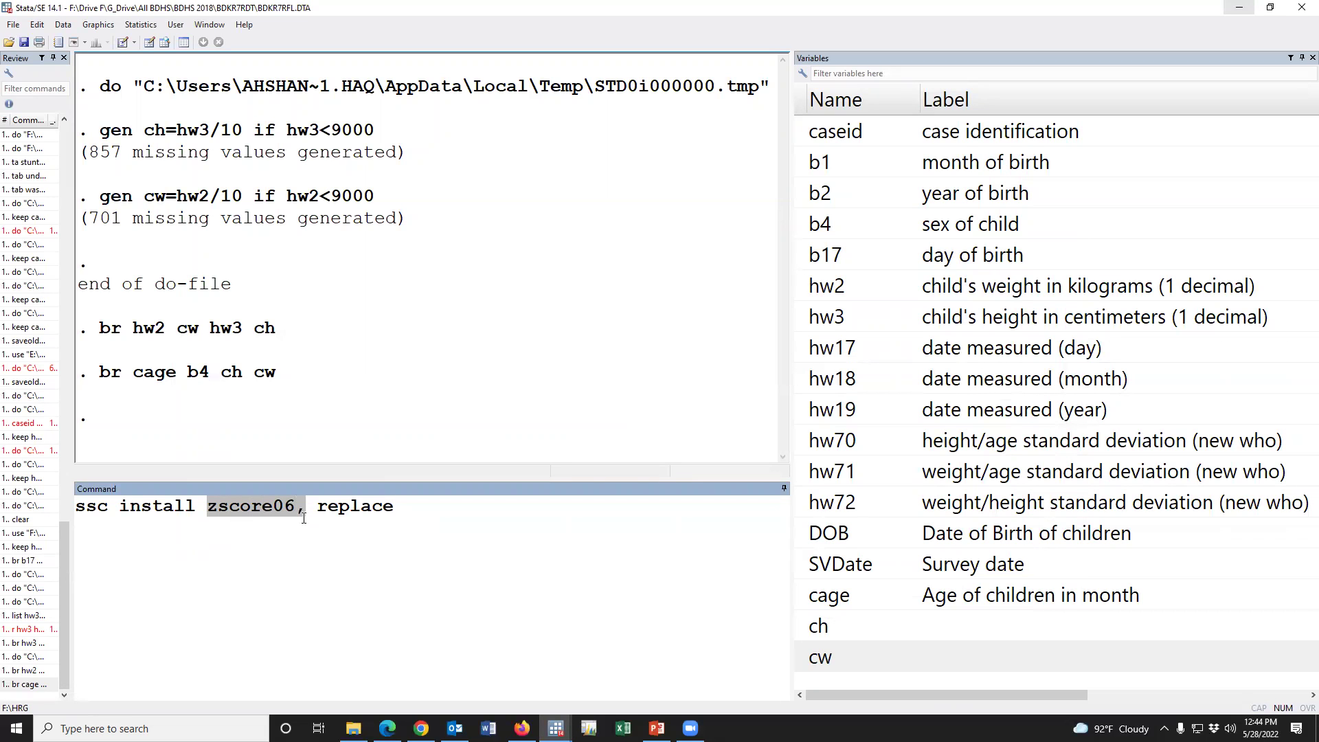
{"action": "left_click", "coordinate": [430, 518]}
{"action": "key", "text": "Return"}
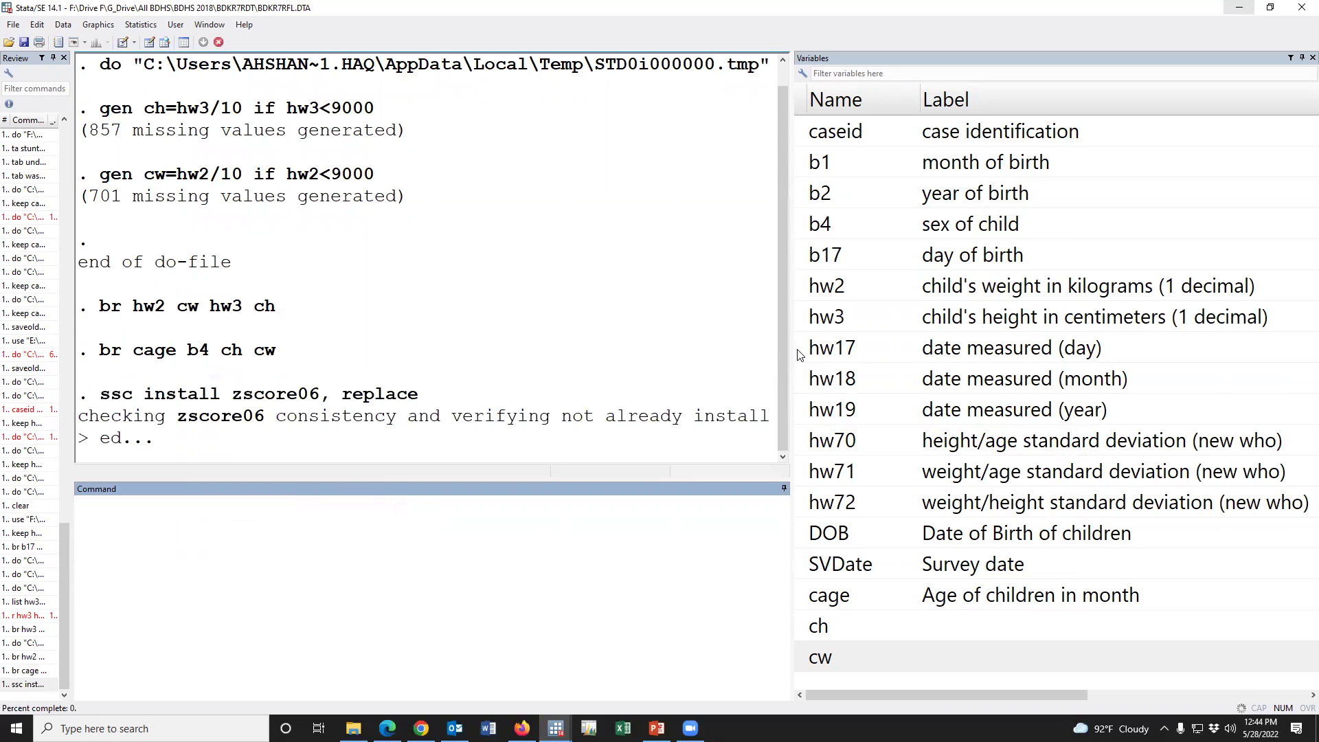
{"action": "left_click_drag", "start_coordinate": [792, 340], "coordinate": [1086, 340]}
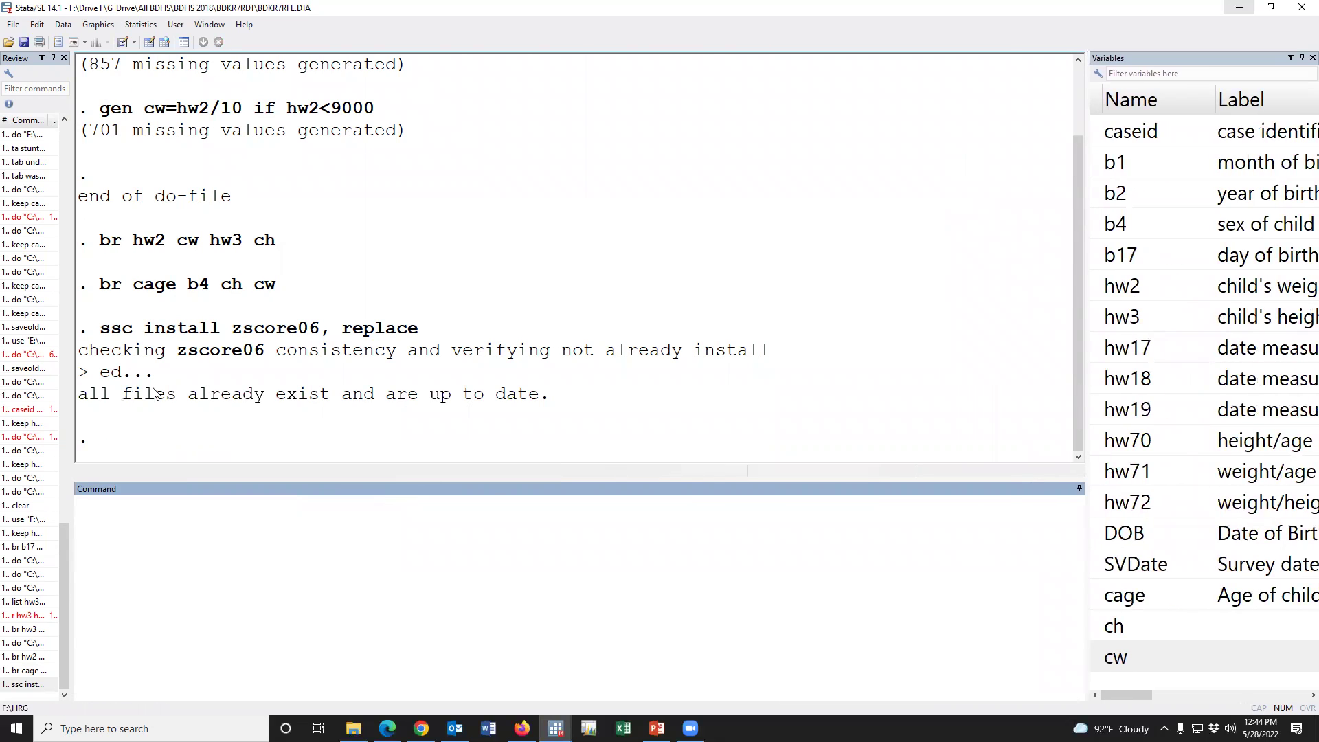
{"action": "left_click", "coordinate": [263, 333]}
{"action": "double_click", "coordinate": [264, 332]}
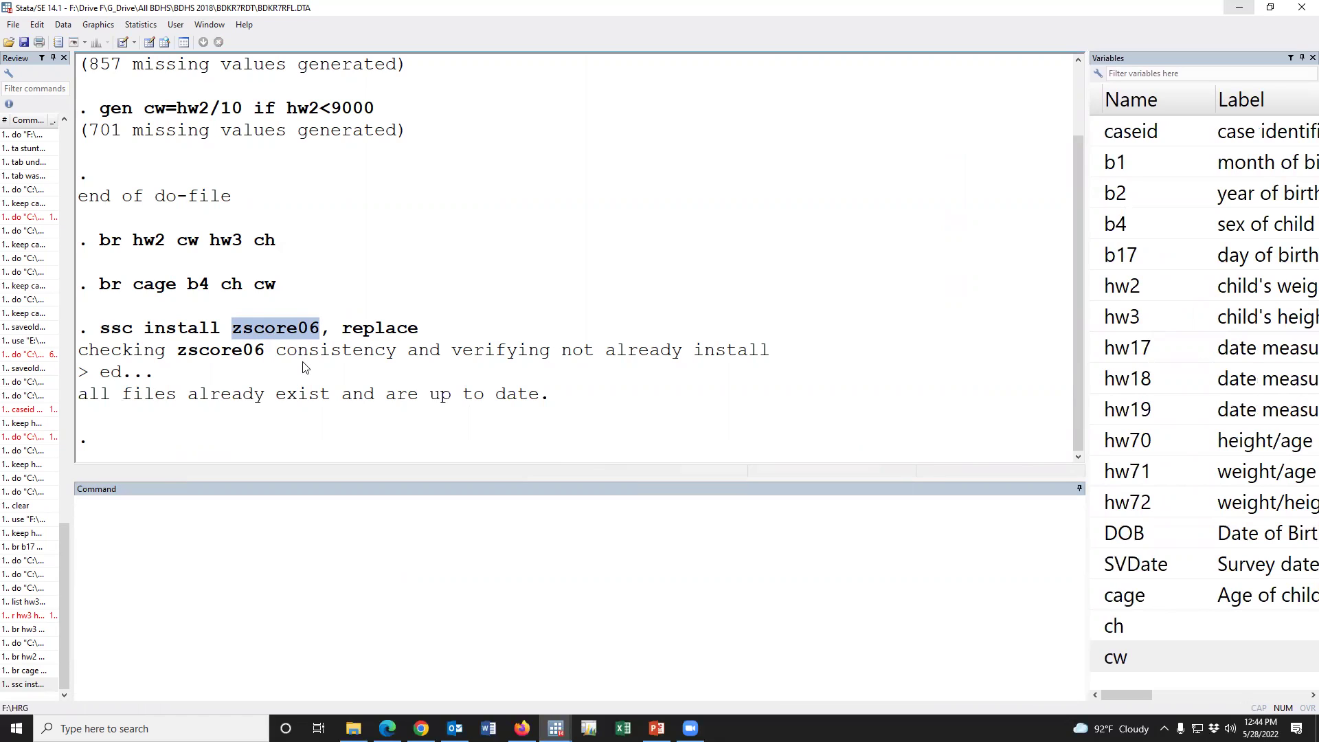
Copy the zscore06 command from line 29 of the do-file into Stata's command window.
{"action": "left_click", "coordinate": [555, 728]}
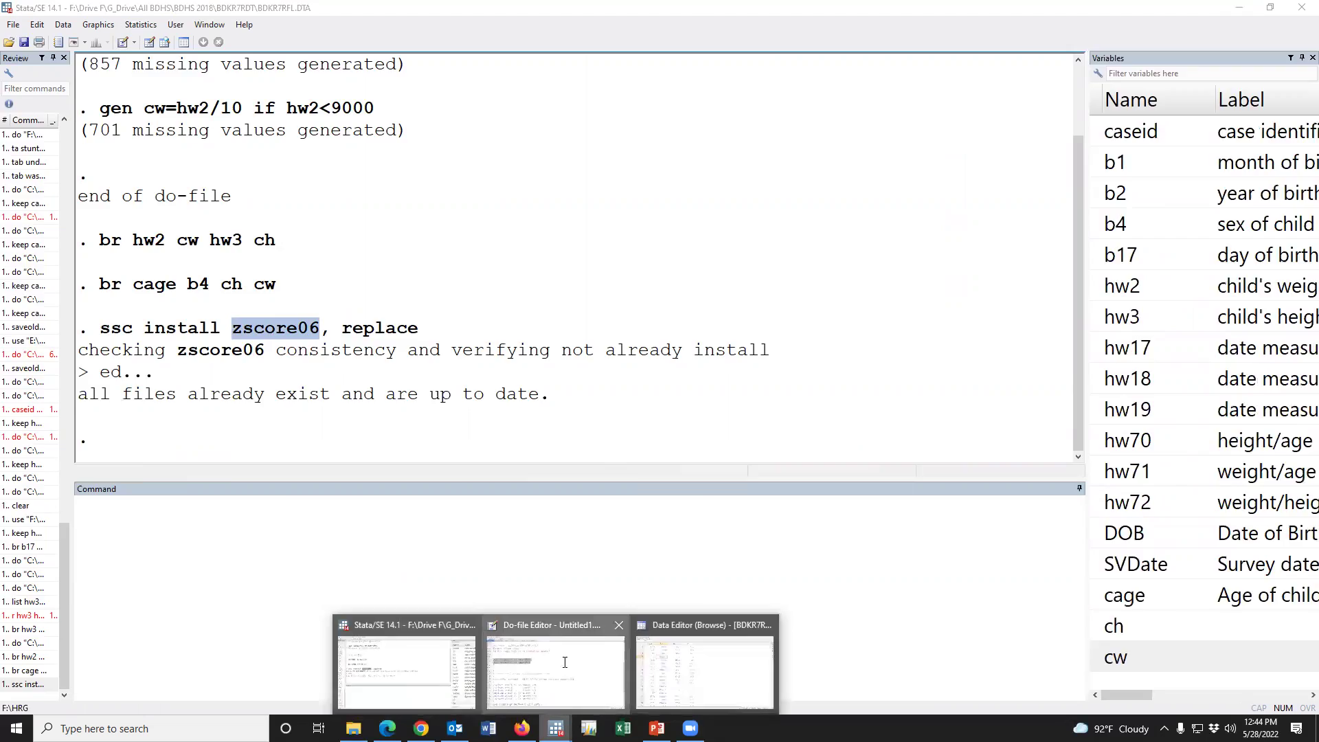
{"action": "left_click", "coordinate": [564, 662]}
{"action": "left_click", "coordinate": [18, 430]}
{"action": "key", "text": "ctrl+c"}
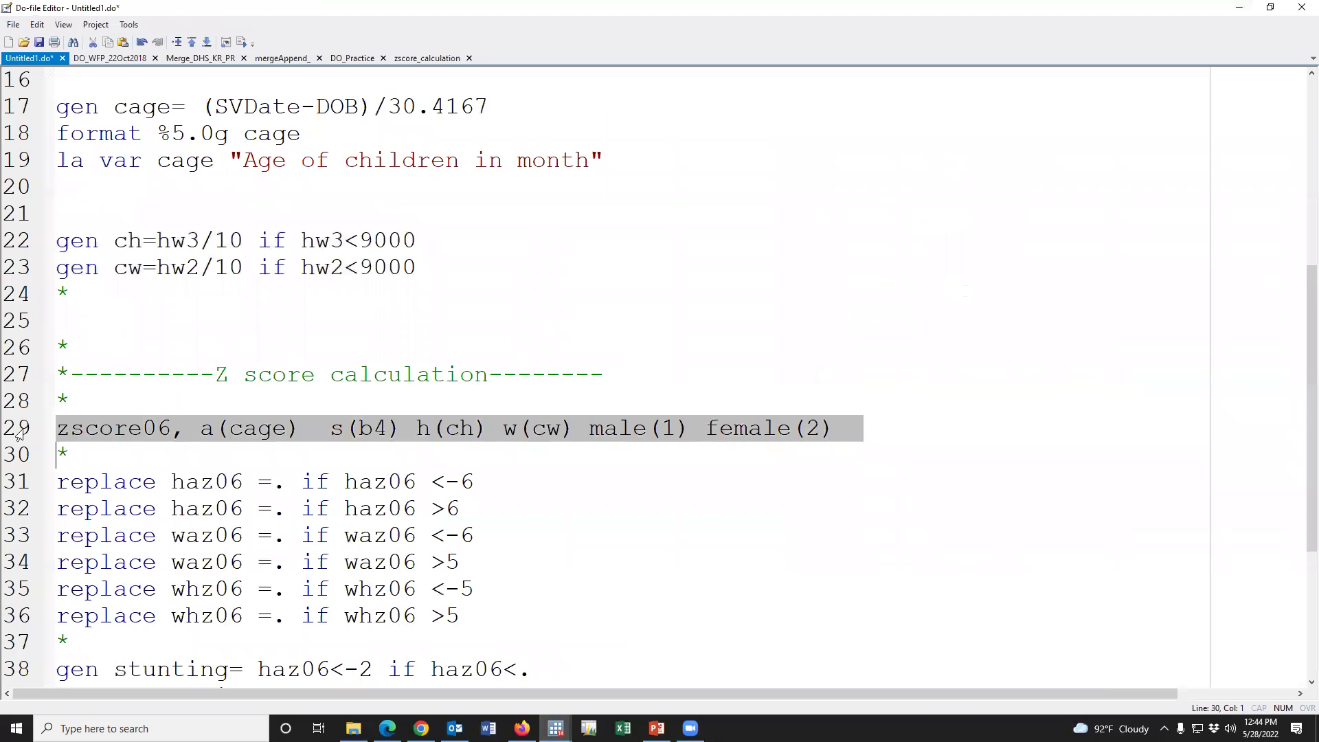
{"action": "key", "text": "alt+Tab"}
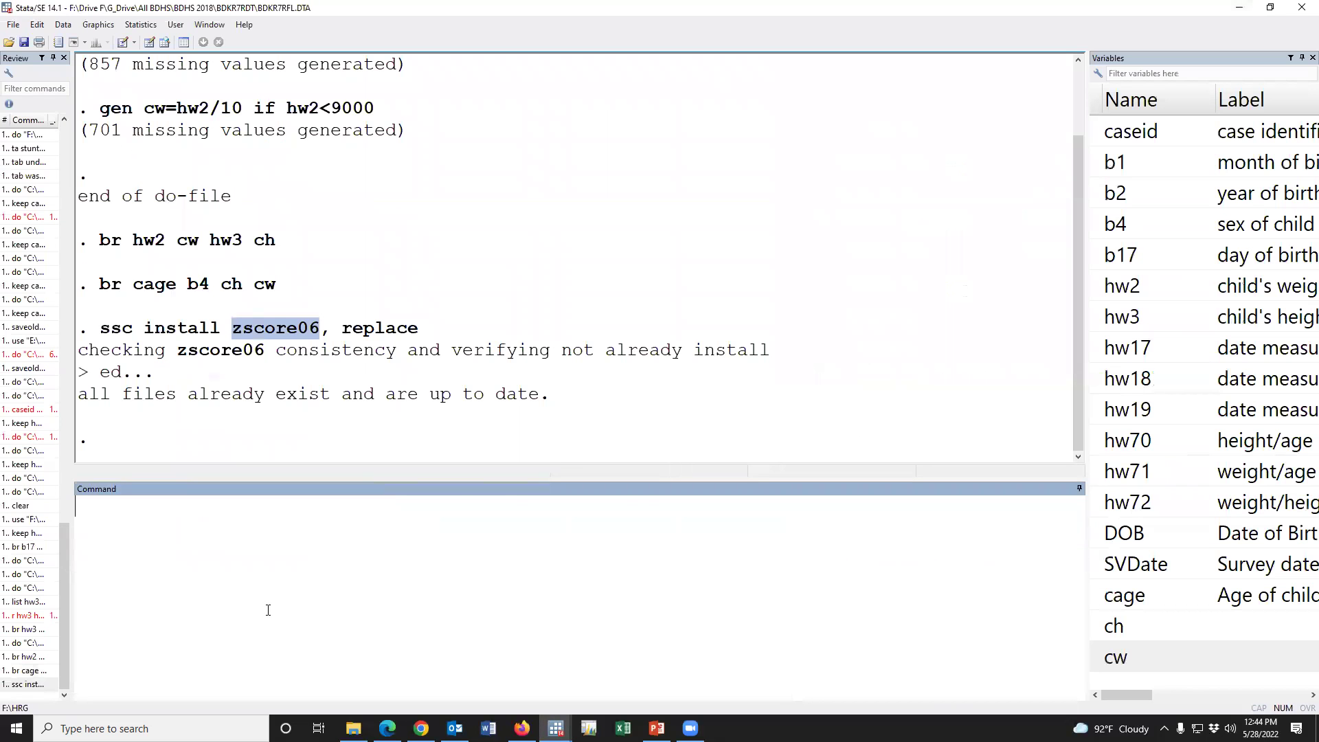
{"action": "key", "text": "ctrl+v"}
Review the options of the pasted command and run zscore06, a(cage) s(b4) h(ch) w(cw) male(1) female(2).
{"action": "left_click_drag", "start_coordinate": [76, 509], "coordinate": [268, 504]}
{"action": "left_click", "coordinate": [197, 524]}
{"action": "left_click", "coordinate": [257, 552]}
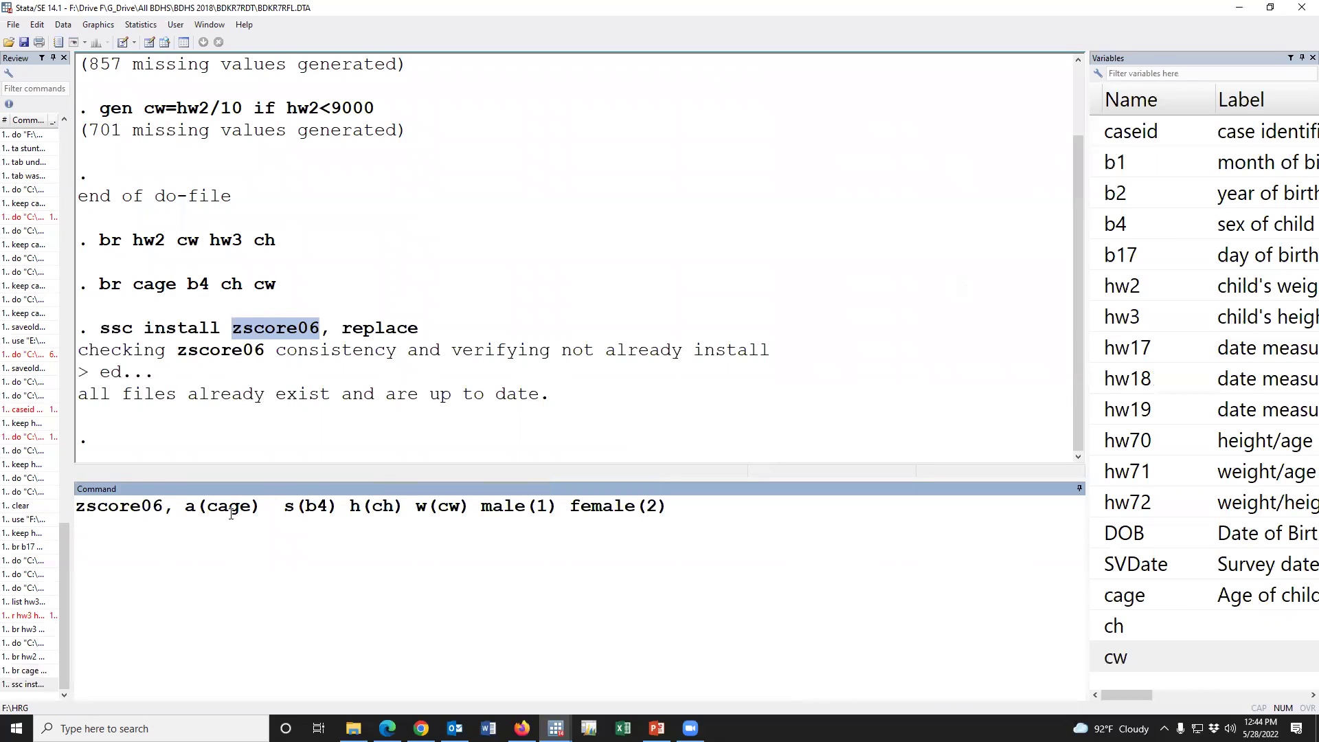
{"action": "left_click_drag", "start_coordinate": [310, 506], "coordinate": [329, 505]}
{"action": "left_click_drag", "start_coordinate": [1082, 309], "coordinate": [951, 303]}
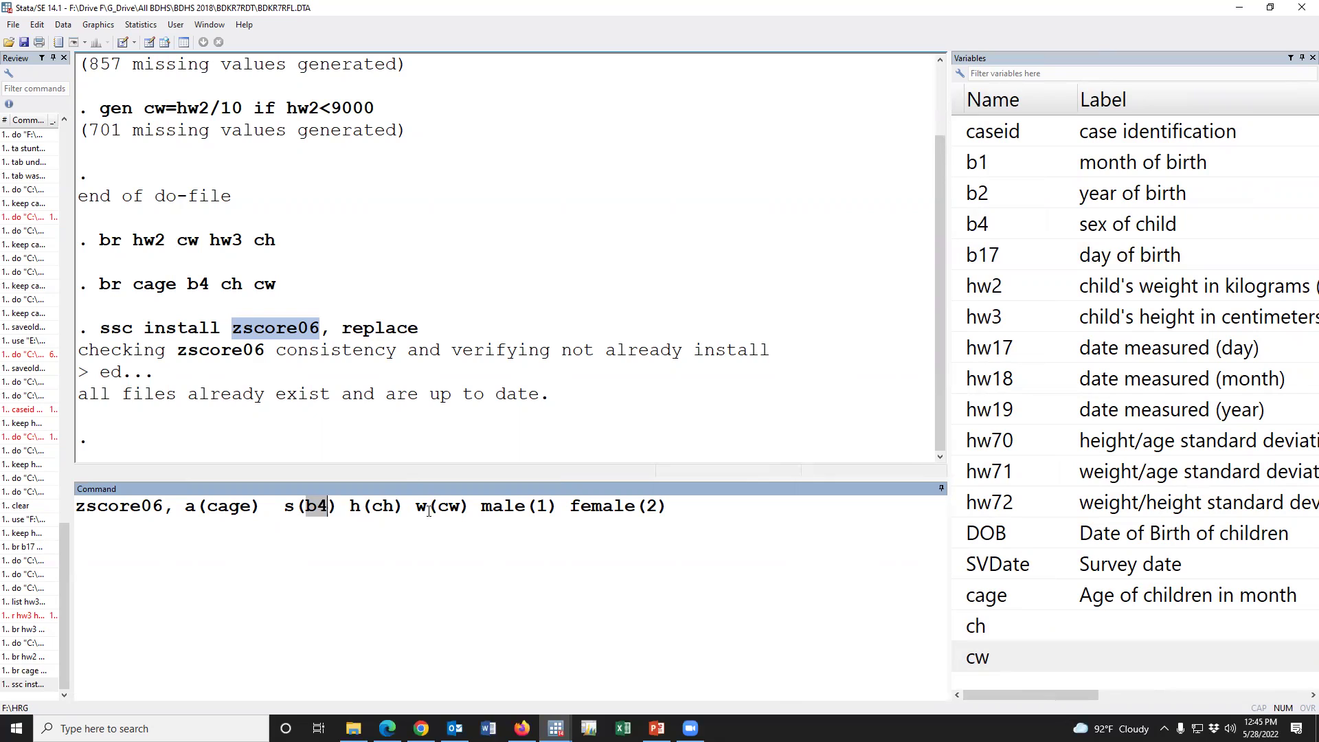
{"action": "left_click_drag", "start_coordinate": [415, 510], "coordinate": [467, 500]}
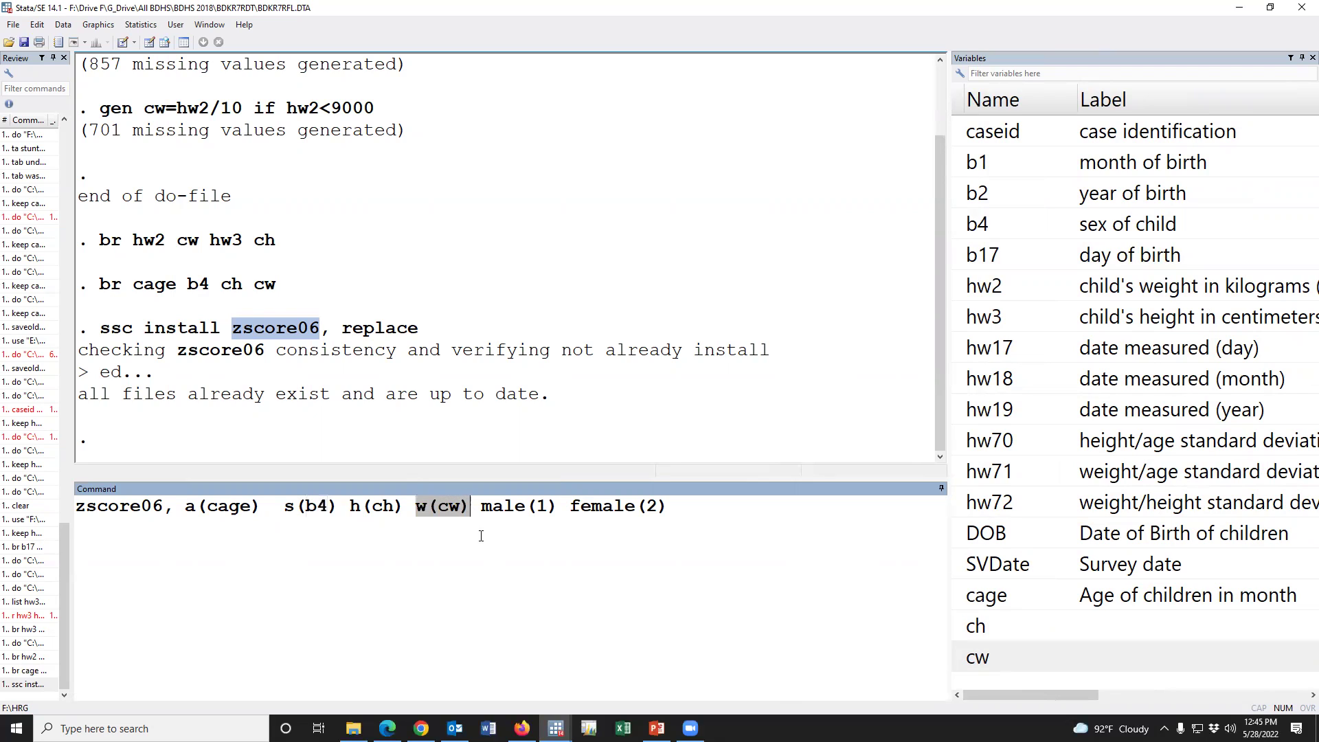
{"action": "left_click", "coordinate": [516, 527]}
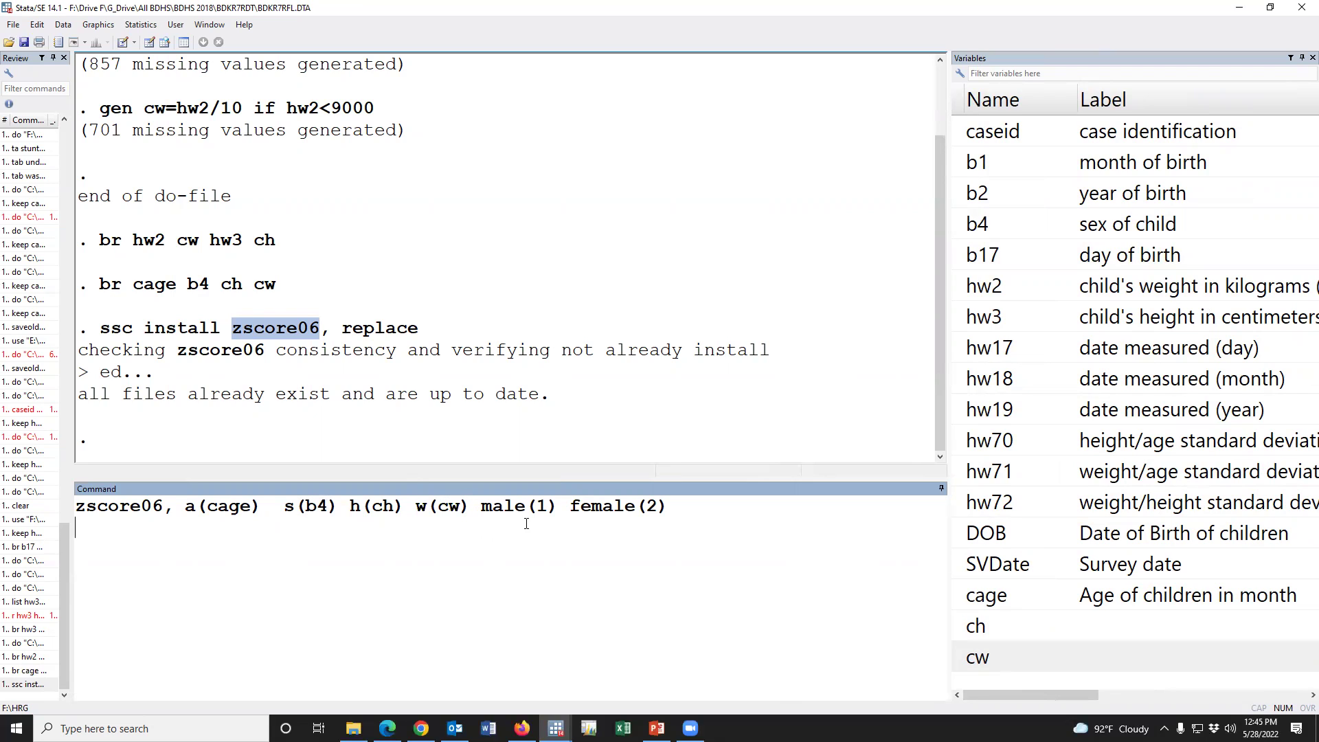
{"action": "left_click_drag", "start_coordinate": [483, 508], "coordinate": [703, 500]}
{"action": "left_click", "coordinate": [594, 552]}
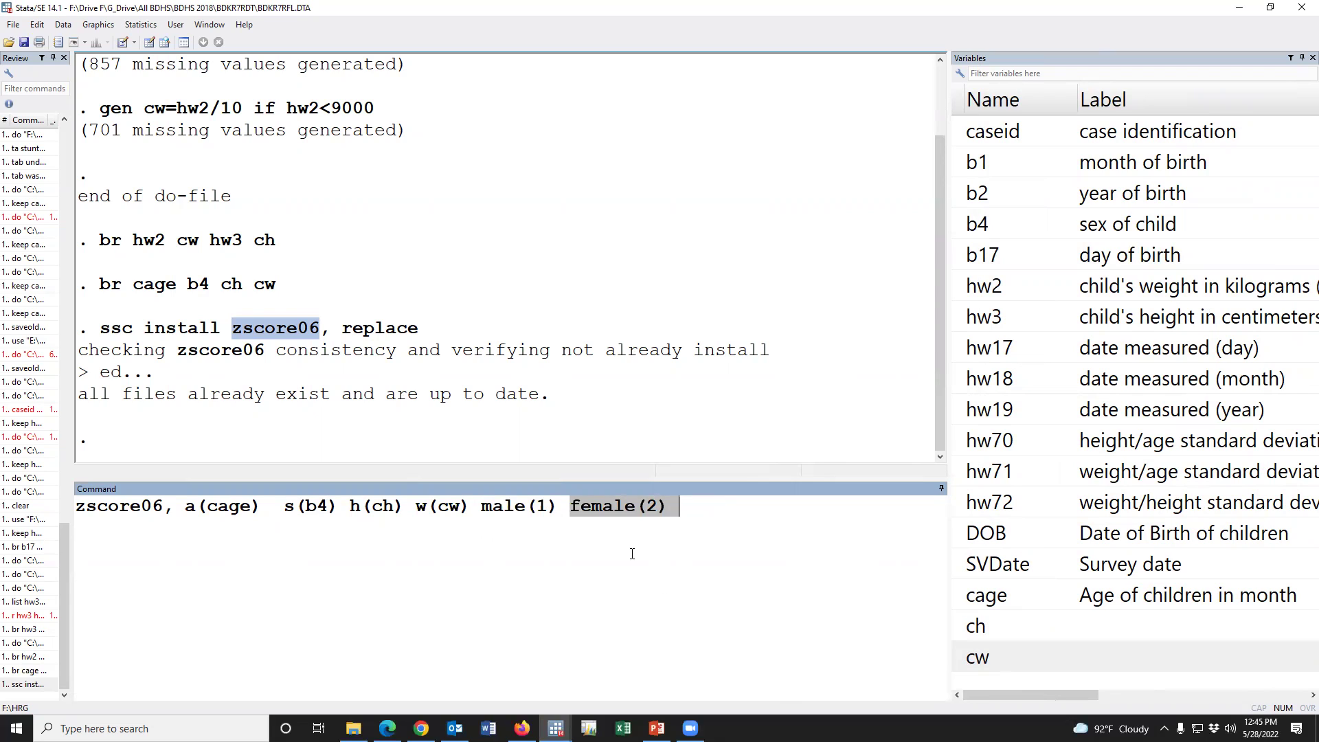
{"action": "left_click", "coordinate": [659, 530]}
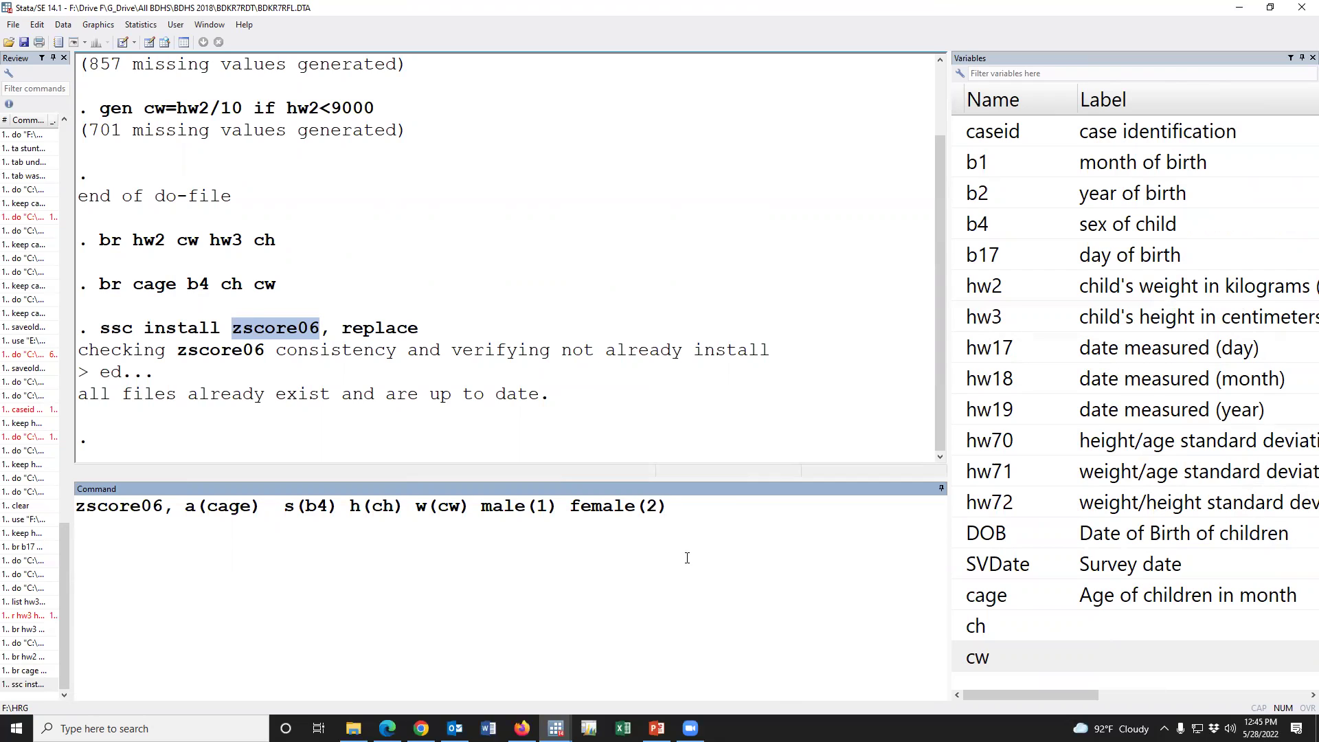
{"action": "key", "text": "Return"}
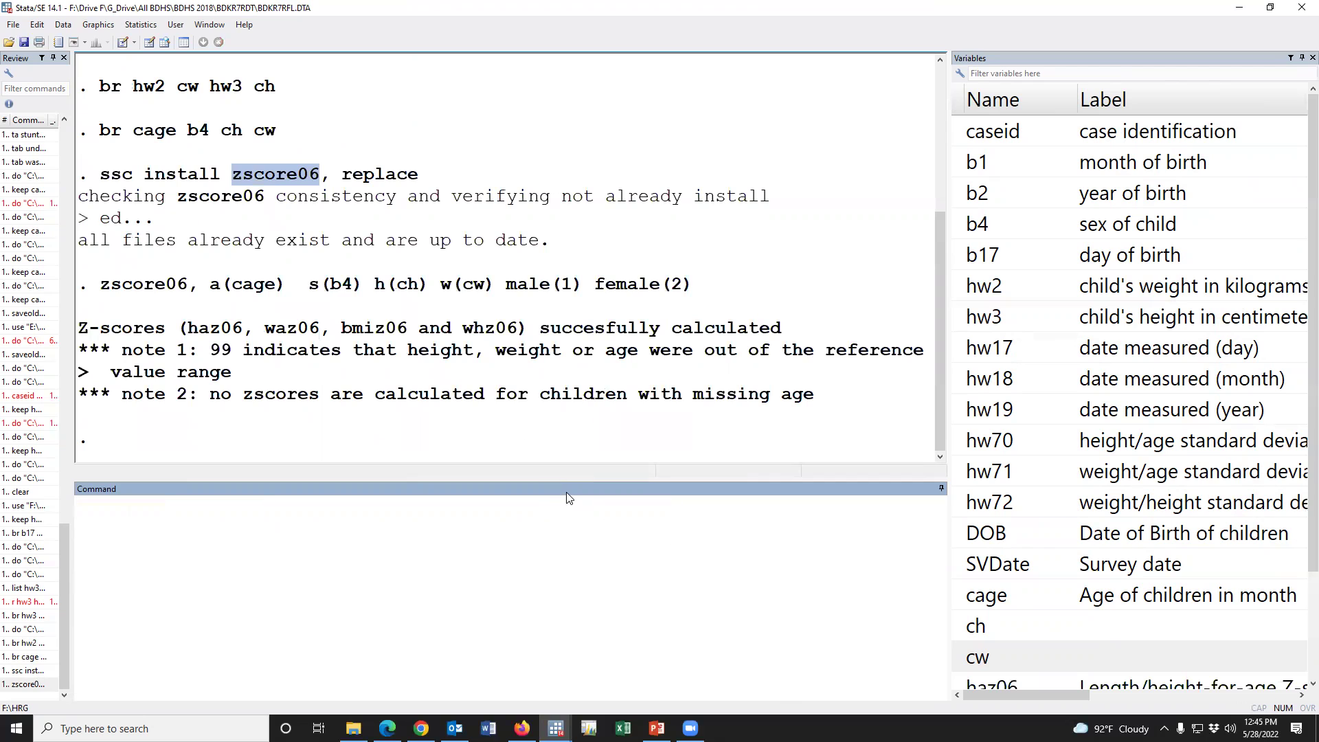
Browse the survey's height-for-age score beside the calculated one with br hw70 haz06.
{"action": "scroll", "coordinate": [1121, 501], "scroll_direction": "down", "scroll_amount": 2}
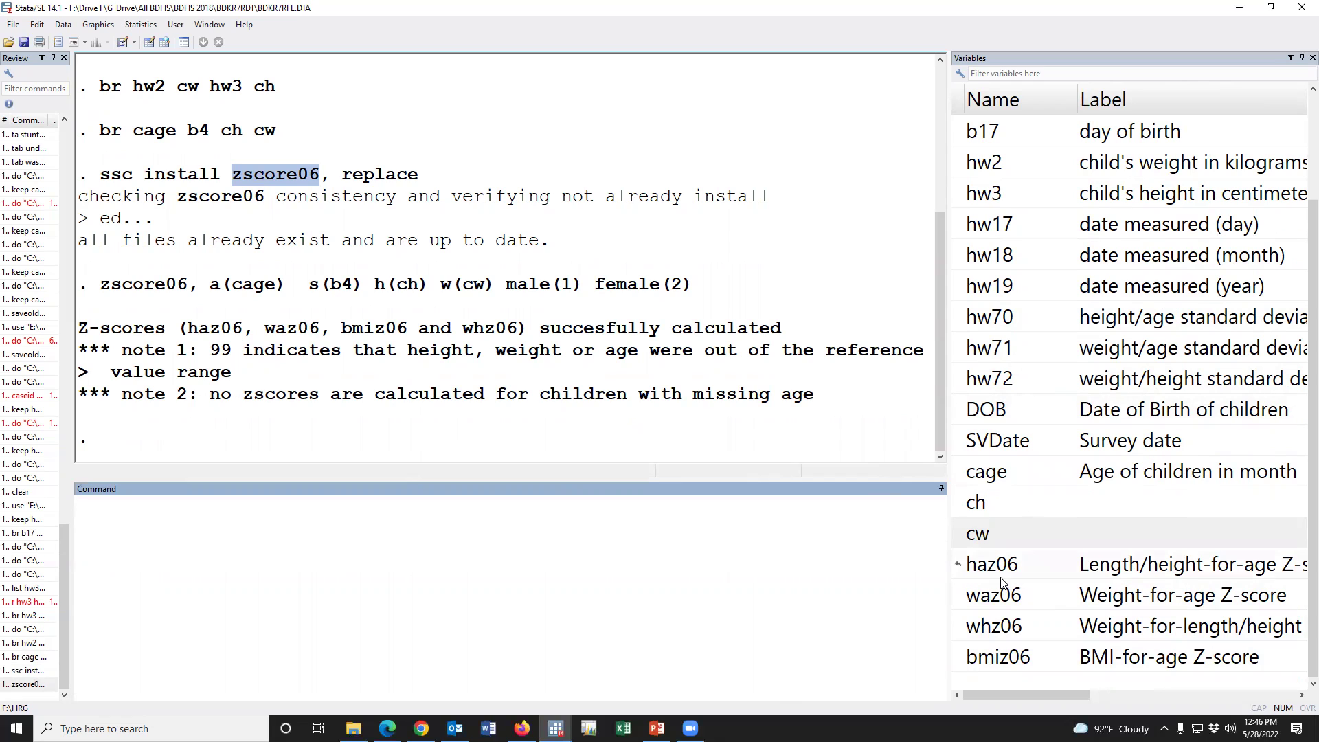
{"action": "type", "text": "br"}
{"action": "left_click", "coordinate": [958, 317]}
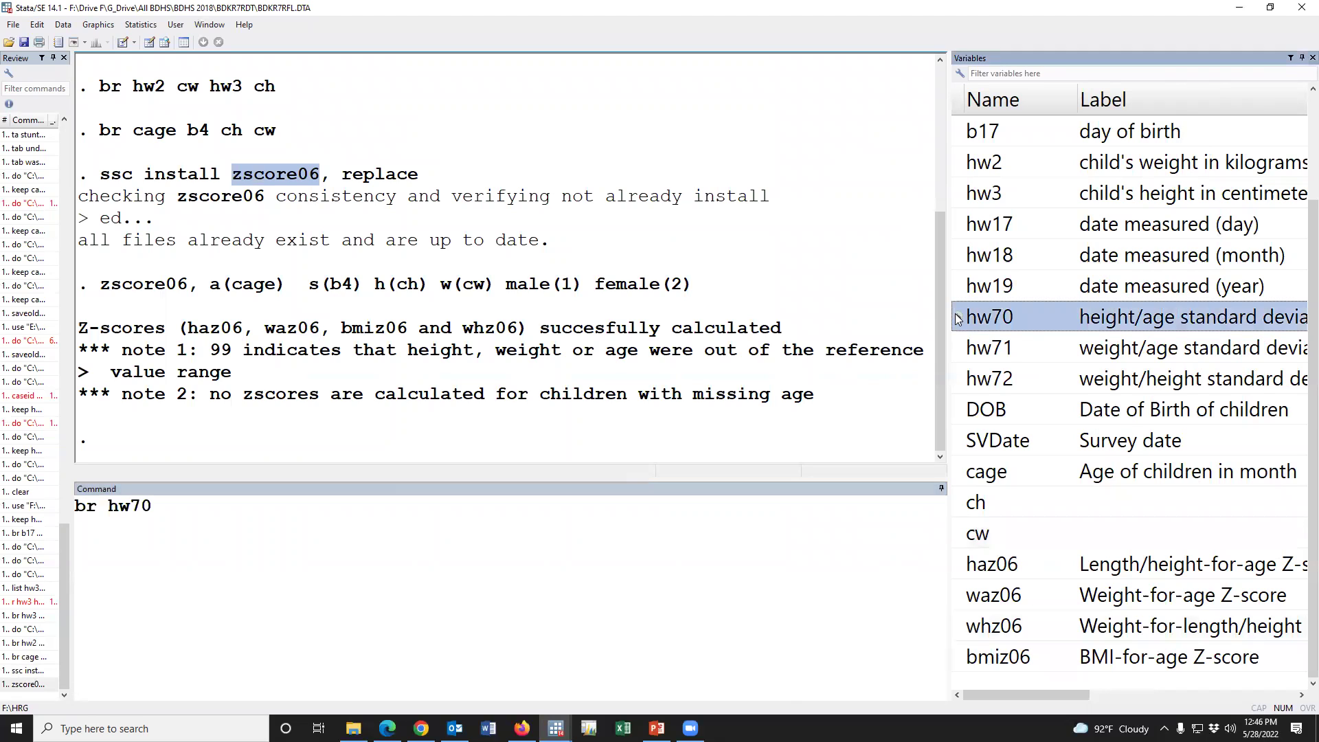
{"action": "left_click", "coordinate": [958, 564]}
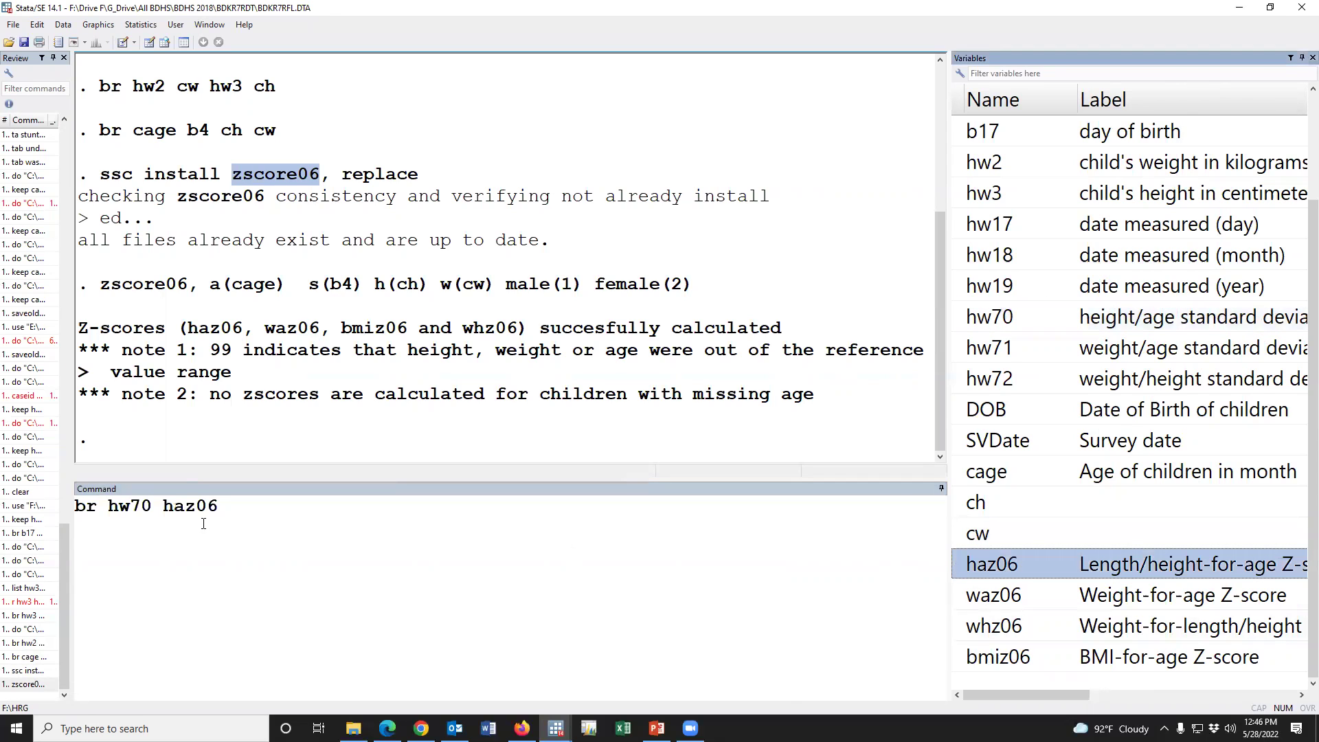
{"action": "key", "text": "Return"}
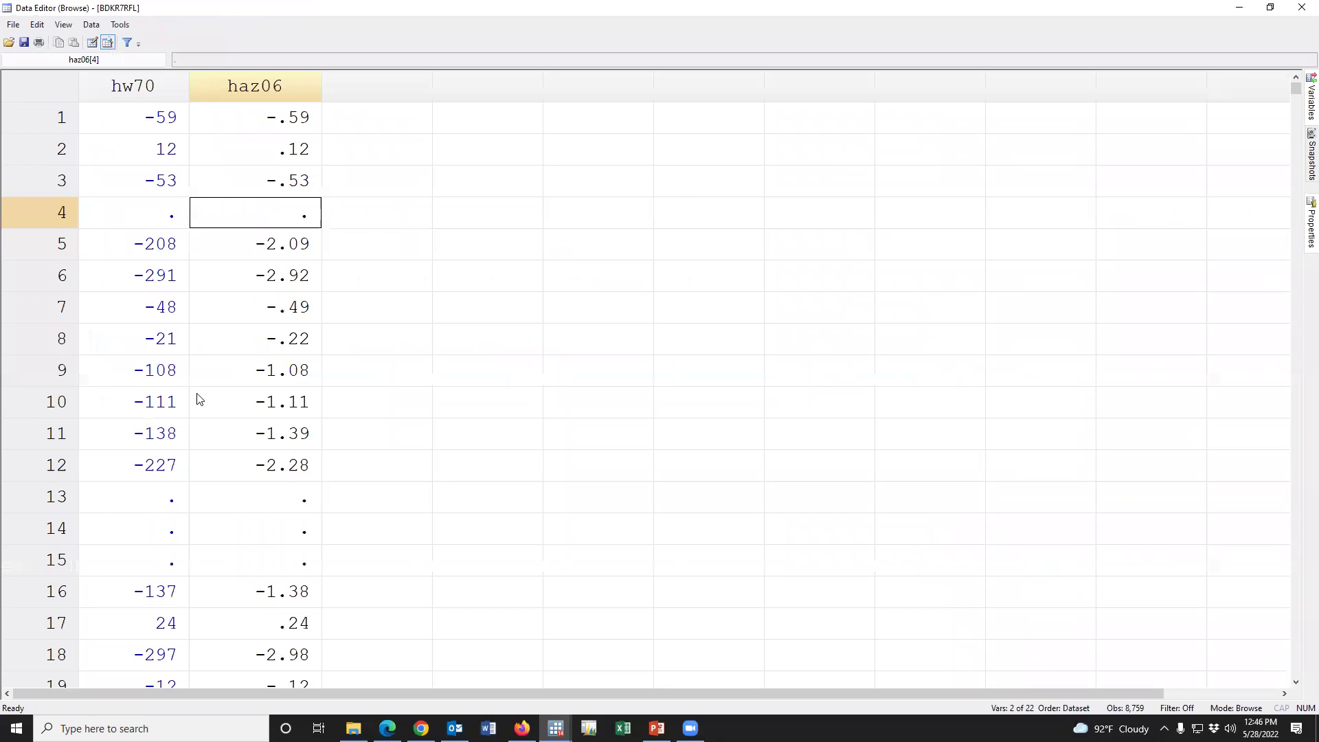
Compare the hw70 and haz06 columns row by row down the dataset, and close the data browser.
{"action": "left_click", "coordinate": [156, 87]}
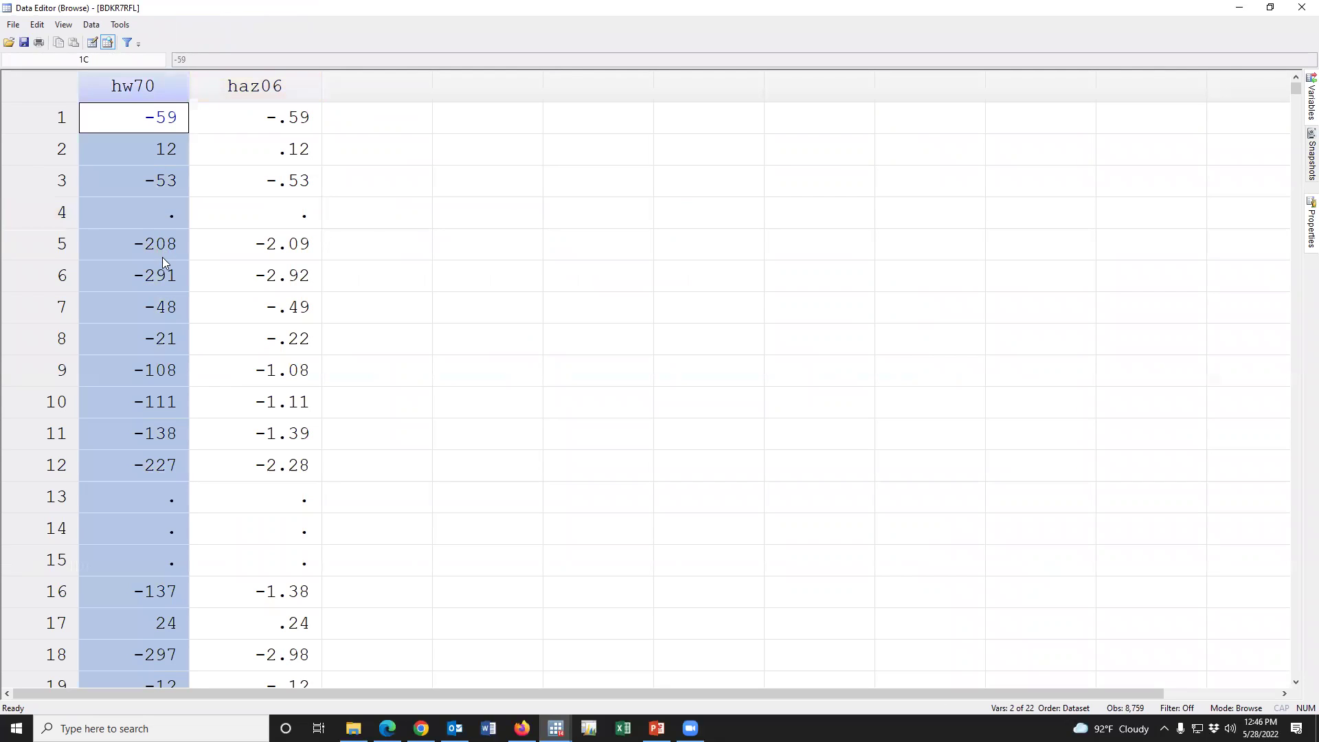
{"action": "left_click", "coordinate": [270, 87]}
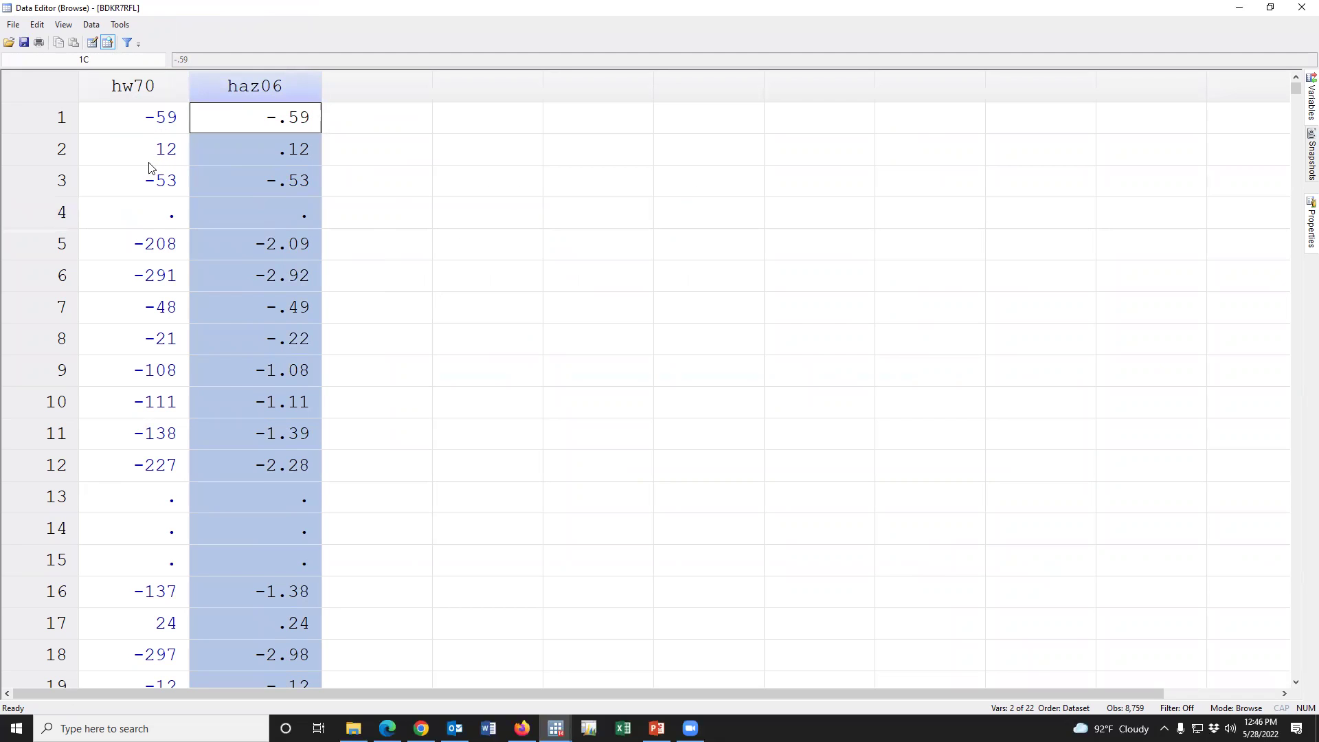
{"action": "left_click", "coordinate": [288, 162]}
{"action": "scroll", "coordinate": [206, 399], "scroll_direction": "down", "scroll_amount": 5}
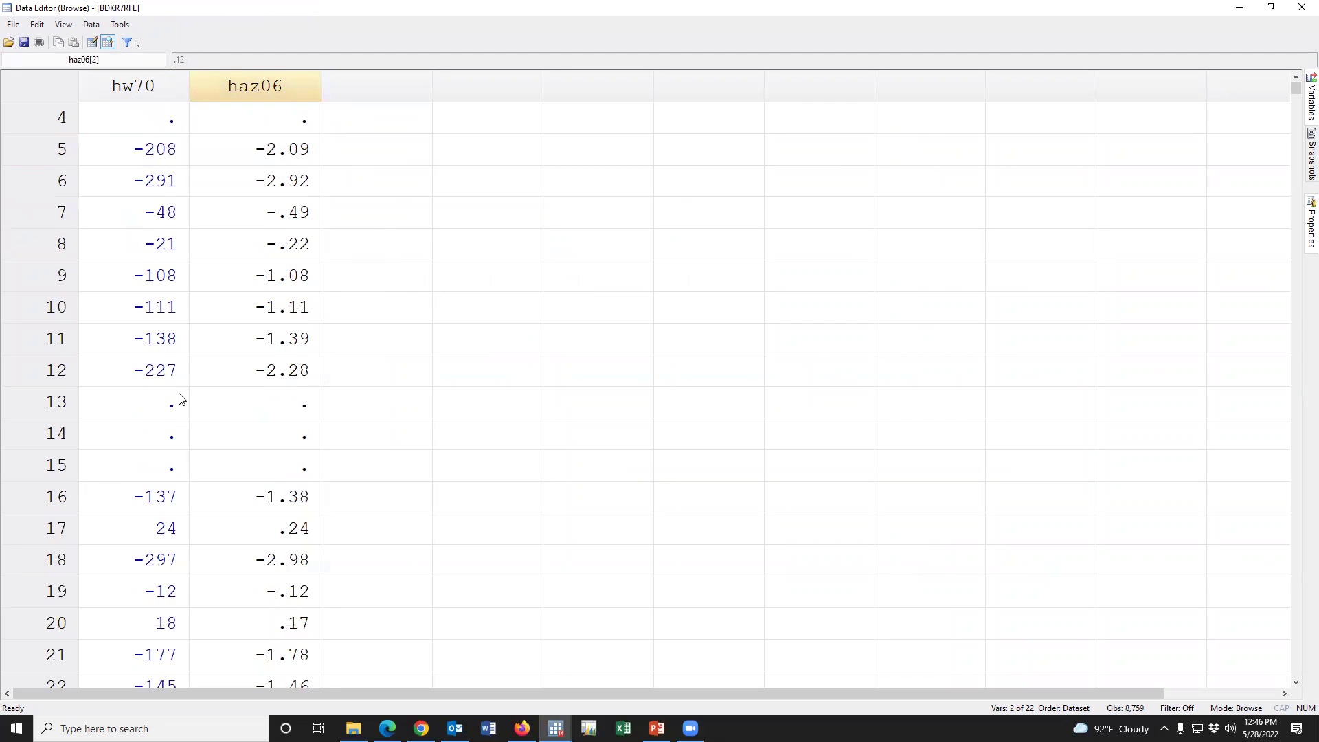
{"action": "scroll", "coordinate": [278, 494], "scroll_direction": "down", "scroll_amount": 18}
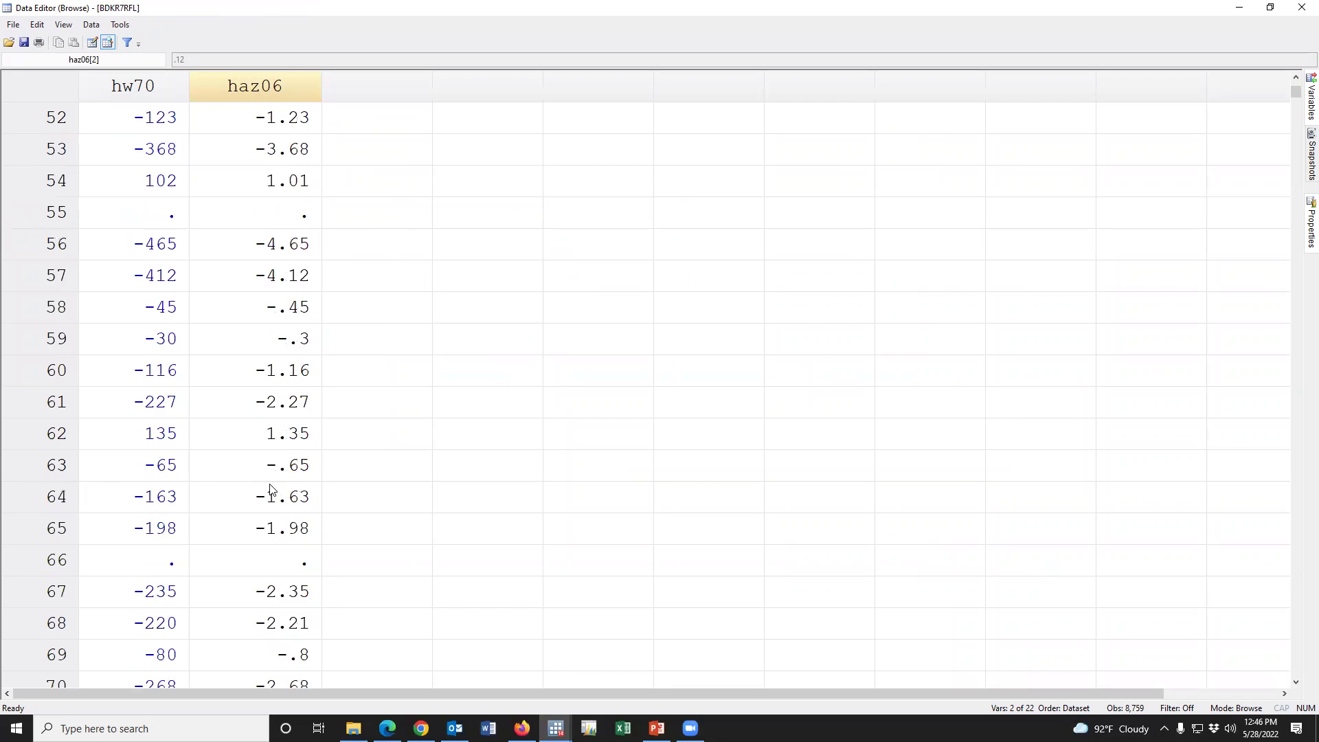
{"action": "scroll", "coordinate": [189, 519], "scroll_direction": "up", "scroll_amount": 20}
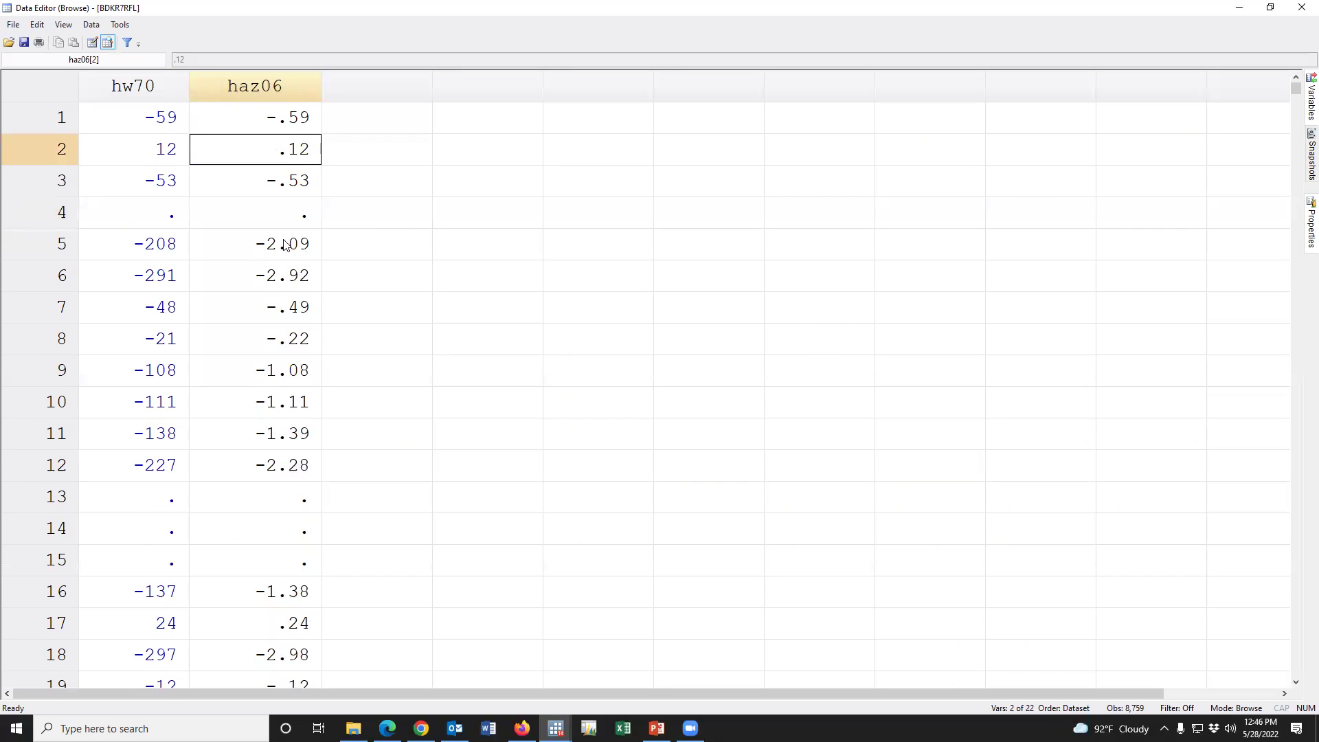
{"action": "left_click", "coordinate": [1301, 8]}
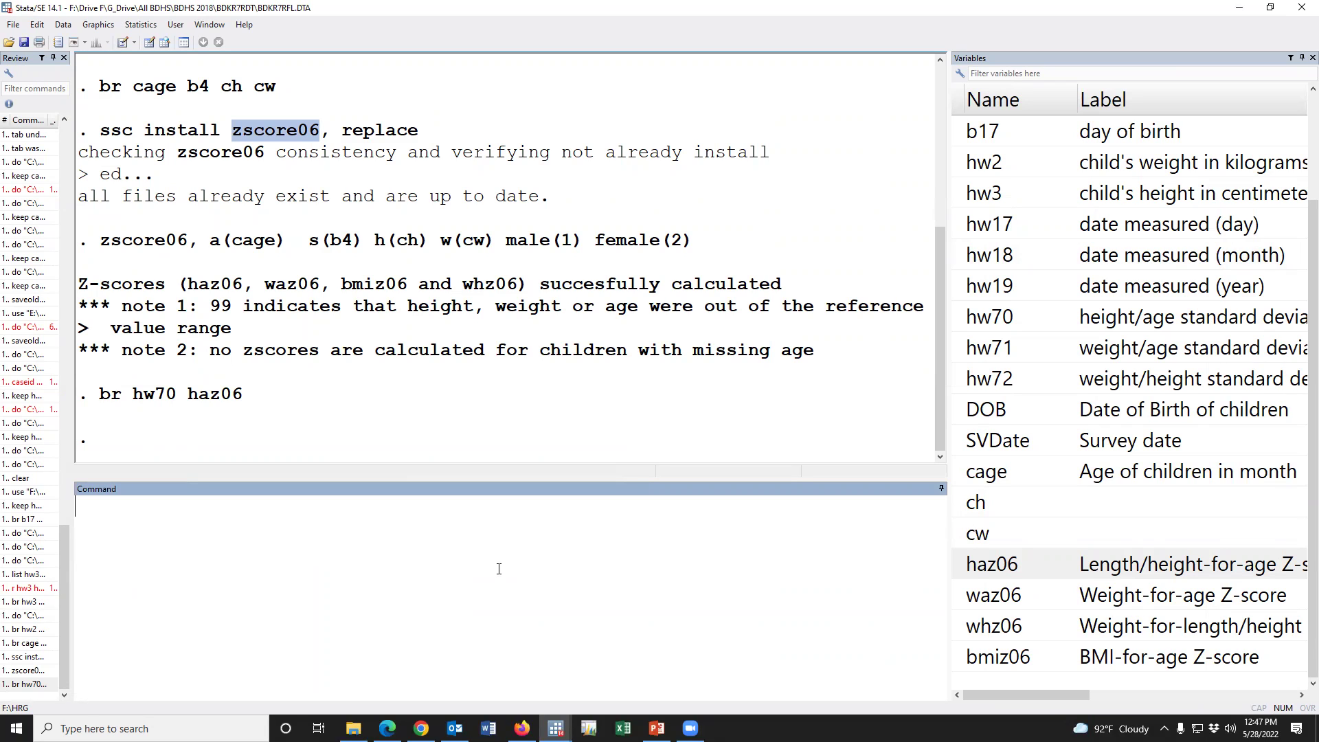
Run sum haz06 waz06 whz06 and examine the whz06 row for out-of-range values.
{"action": "type", "text": "sum"}
{"action": "left_click", "coordinate": [982, 574]}
{"action": "left_click", "coordinate": [1007, 633], "text": "shift"}
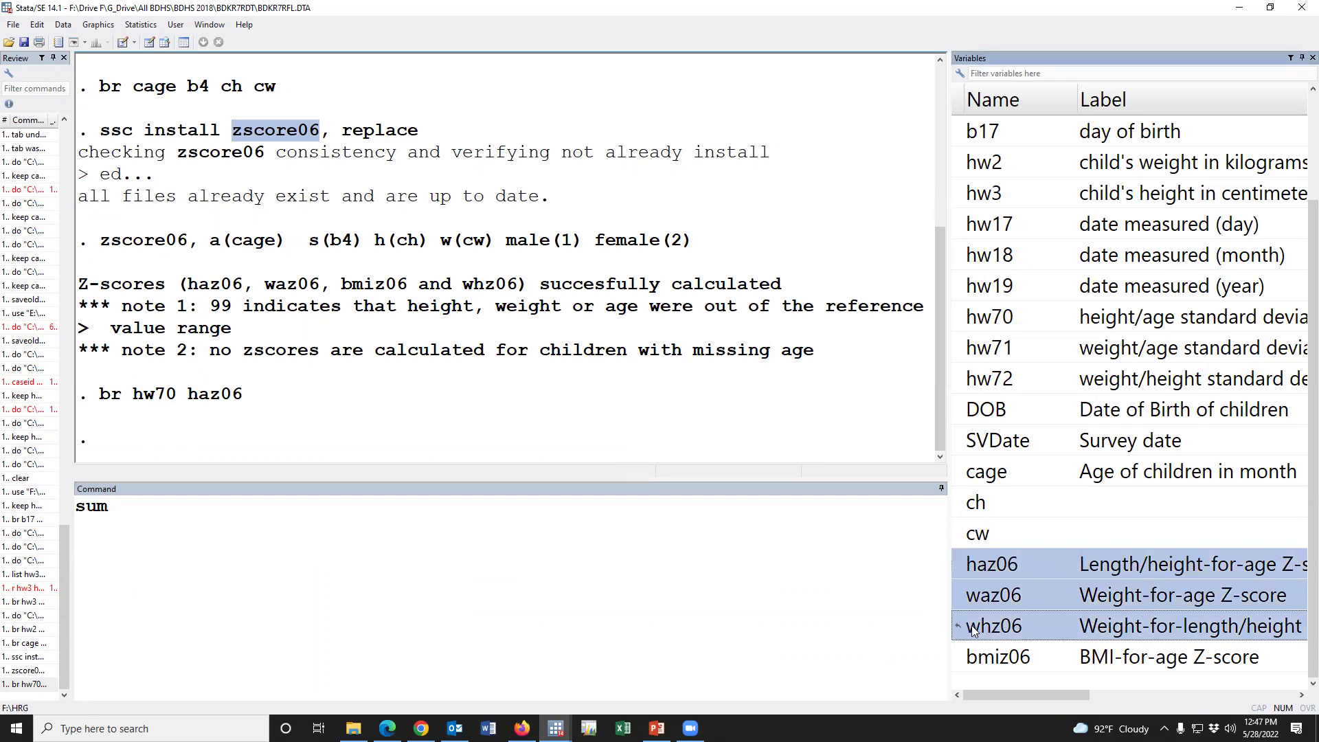
{"action": "left_click", "coordinate": [959, 626]}
{"action": "key", "text": "Return"}
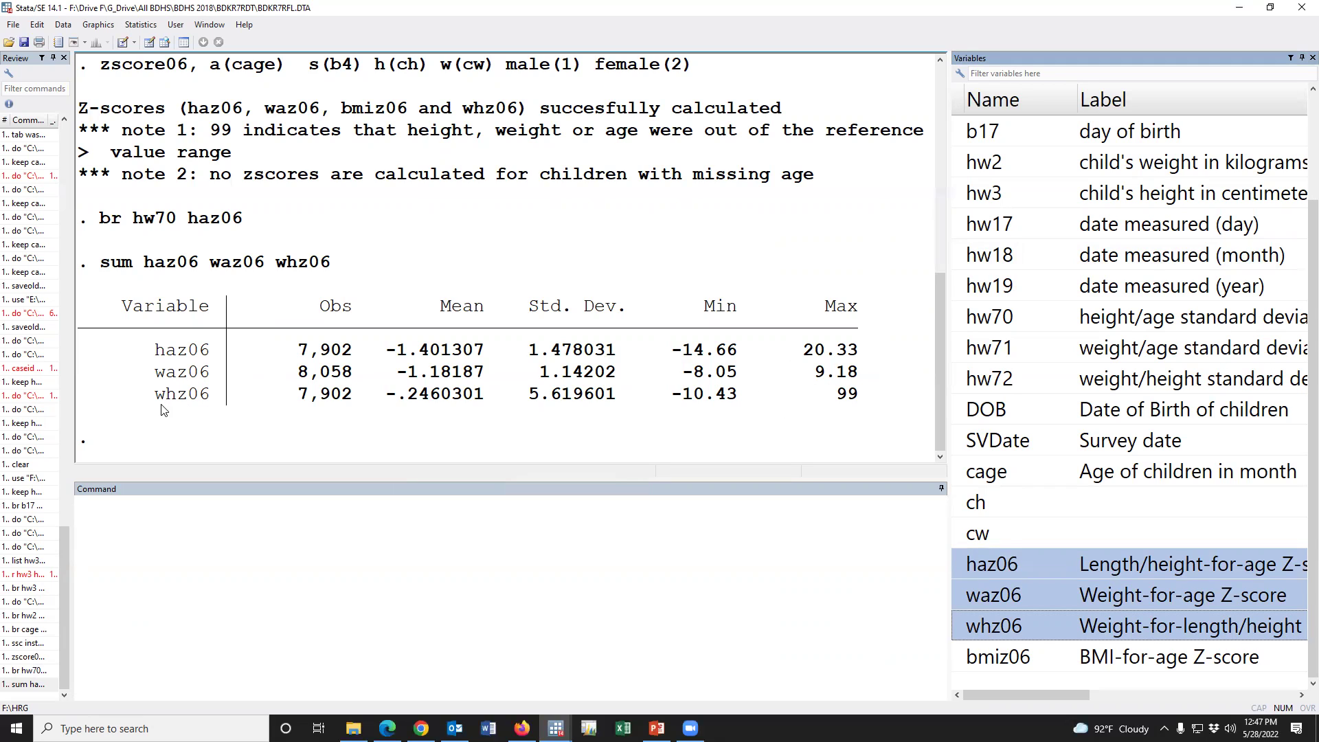
{"action": "left_click_drag", "start_coordinate": [157, 397], "coordinate": [209, 398]}
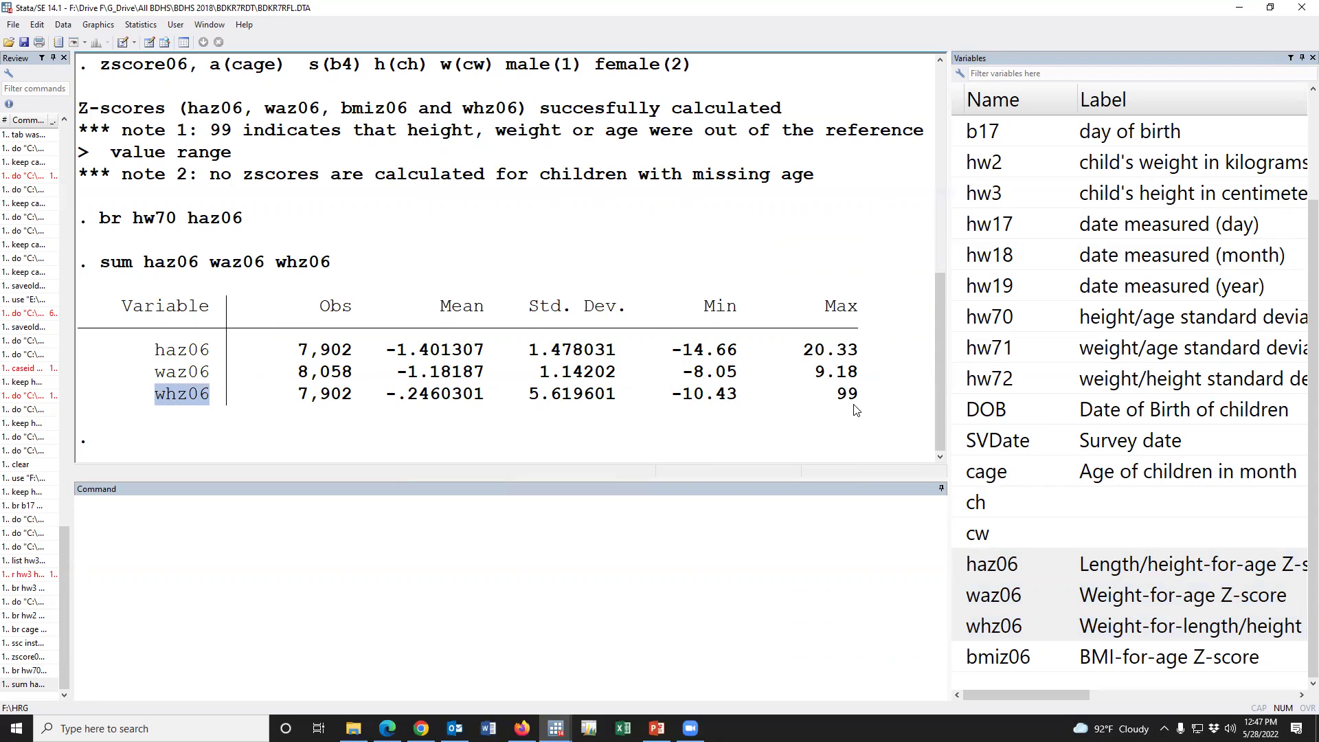
Run do-file lines 31–36 to set haz06 beyond ±6, waz06 below -6 or above 5, and whz06 beyond ±5 to missing.
{"action": "mouse_move", "coordinate": [556, 728]}
{"action": "left_click", "coordinate": [602, 680]}
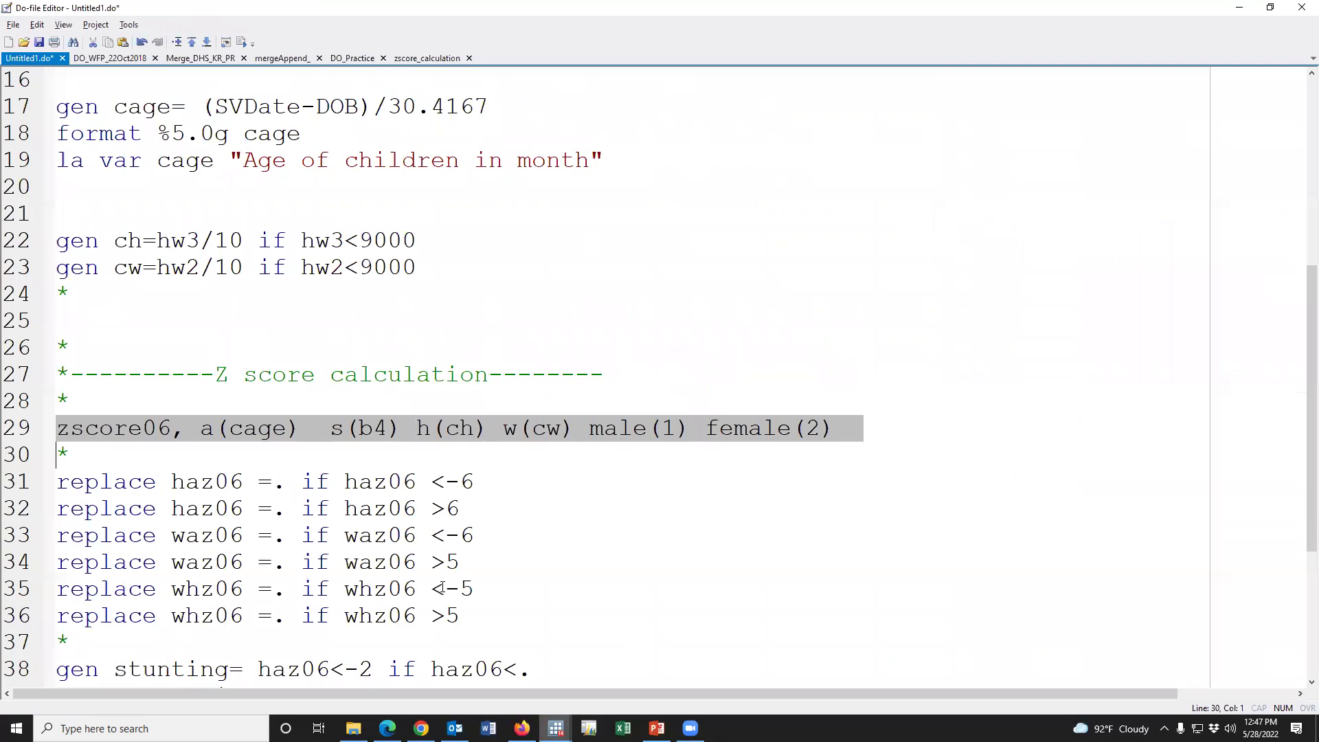
{"action": "scroll", "coordinate": [458, 562], "scroll_direction": "down", "scroll_amount": 3}
{"action": "left_click_drag", "start_coordinate": [19, 213], "coordinate": [32, 350]}
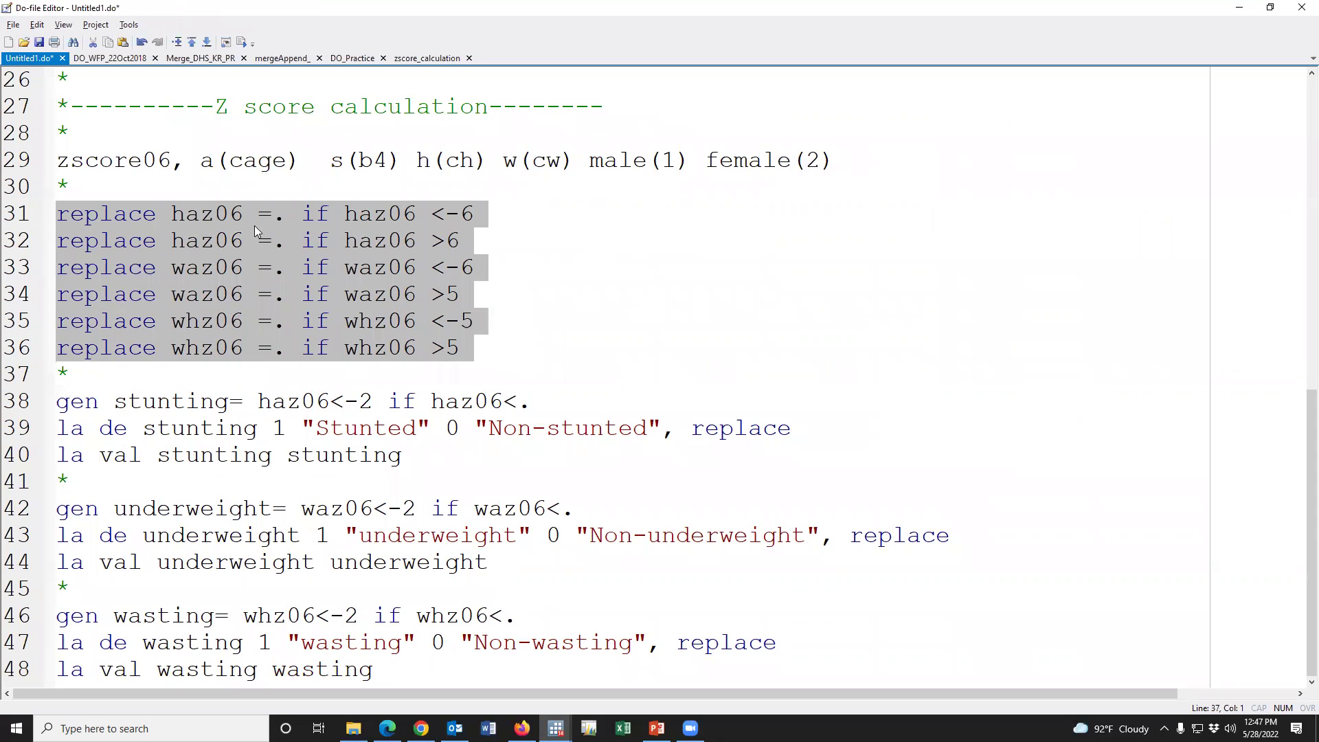
{"action": "left_click_drag", "start_coordinate": [462, 241], "coordinate": [432, 241]}
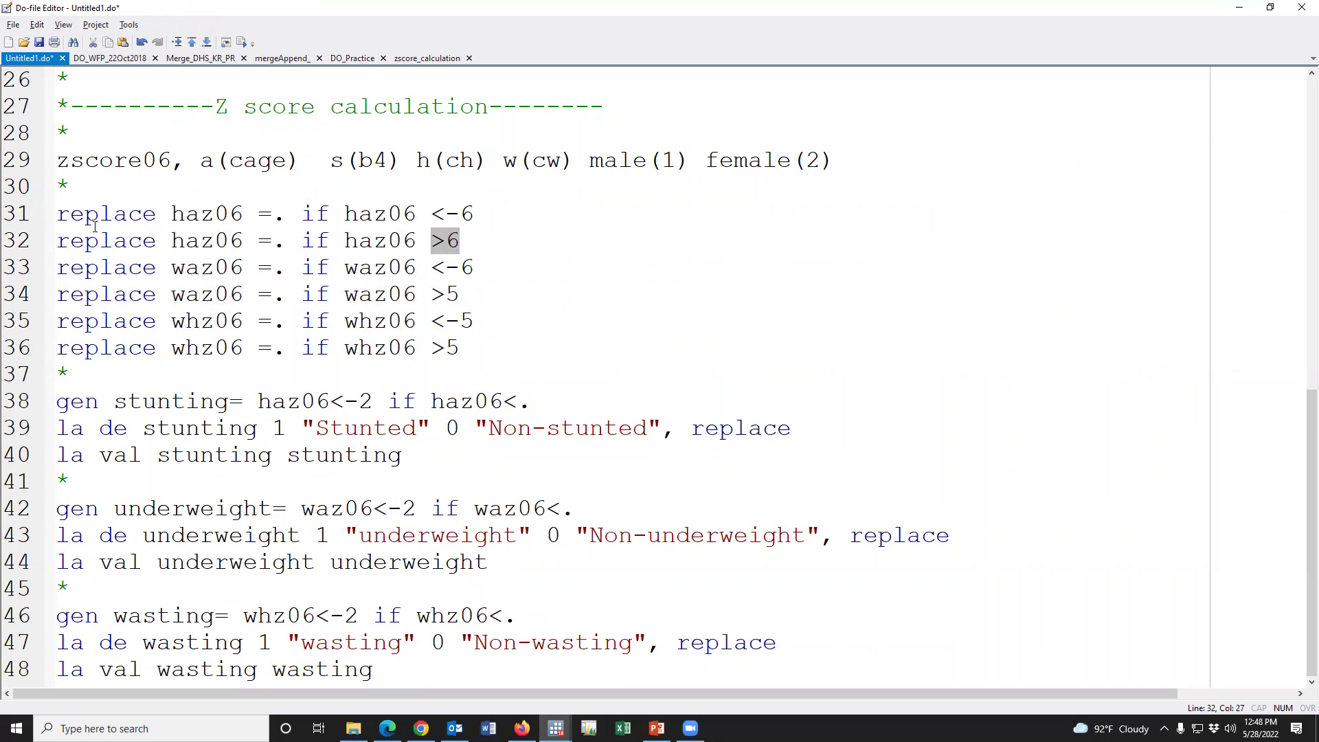
{"action": "left_click_drag", "start_coordinate": [35, 217], "coordinate": [29, 340]}
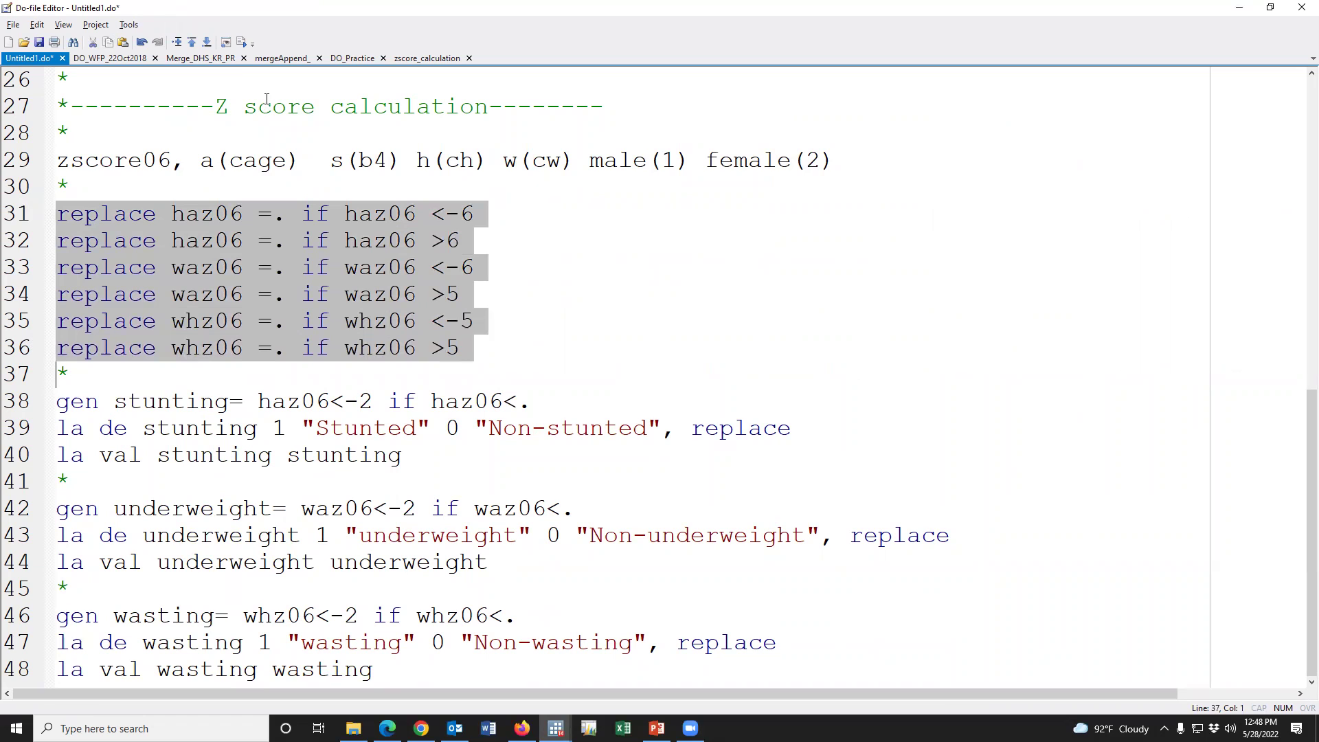
{"action": "key", "text": "shift+Left"}
Return to Stata's main window and rerun sum haz06 waz06 whz06 on the cleaned scores.
{"action": "left_click", "coordinate": [556, 727]}
{"action": "left_click", "coordinate": [474, 659]}
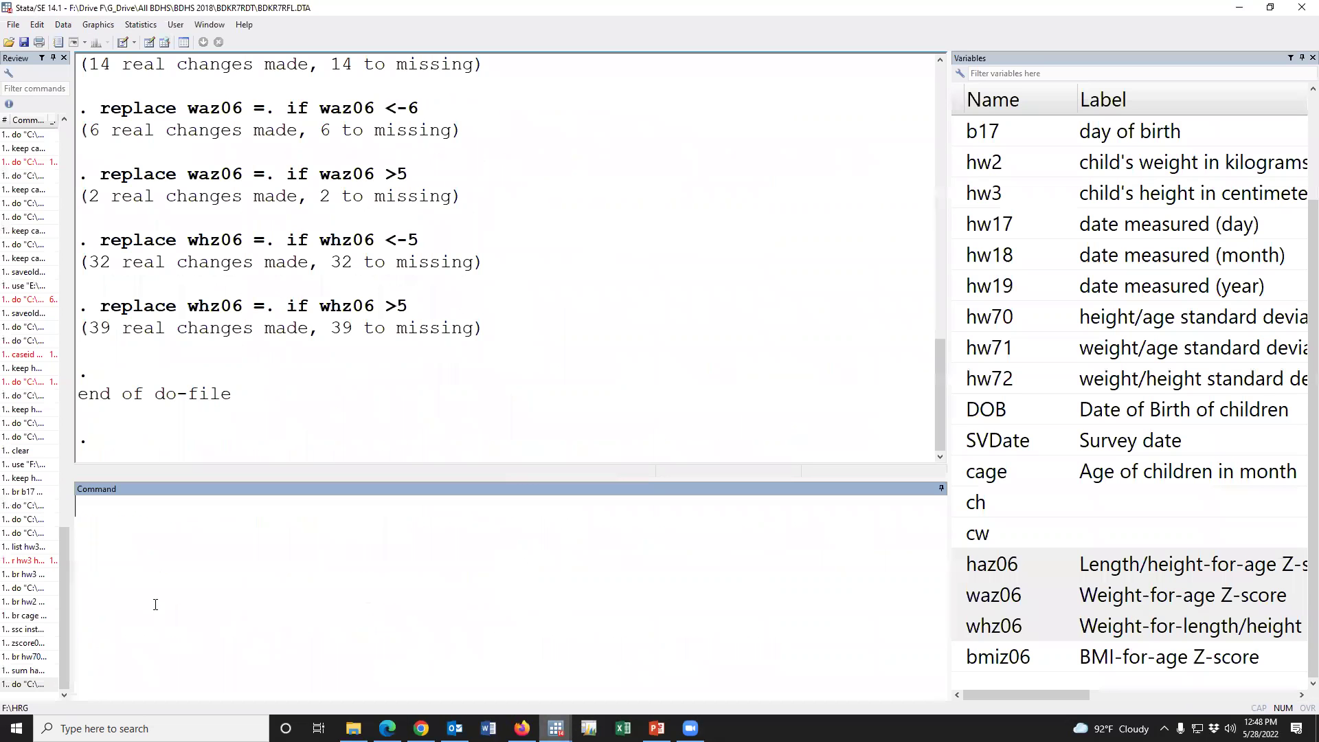
{"action": "left_click", "coordinate": [27, 670]}
{"action": "key", "text": "Return"}
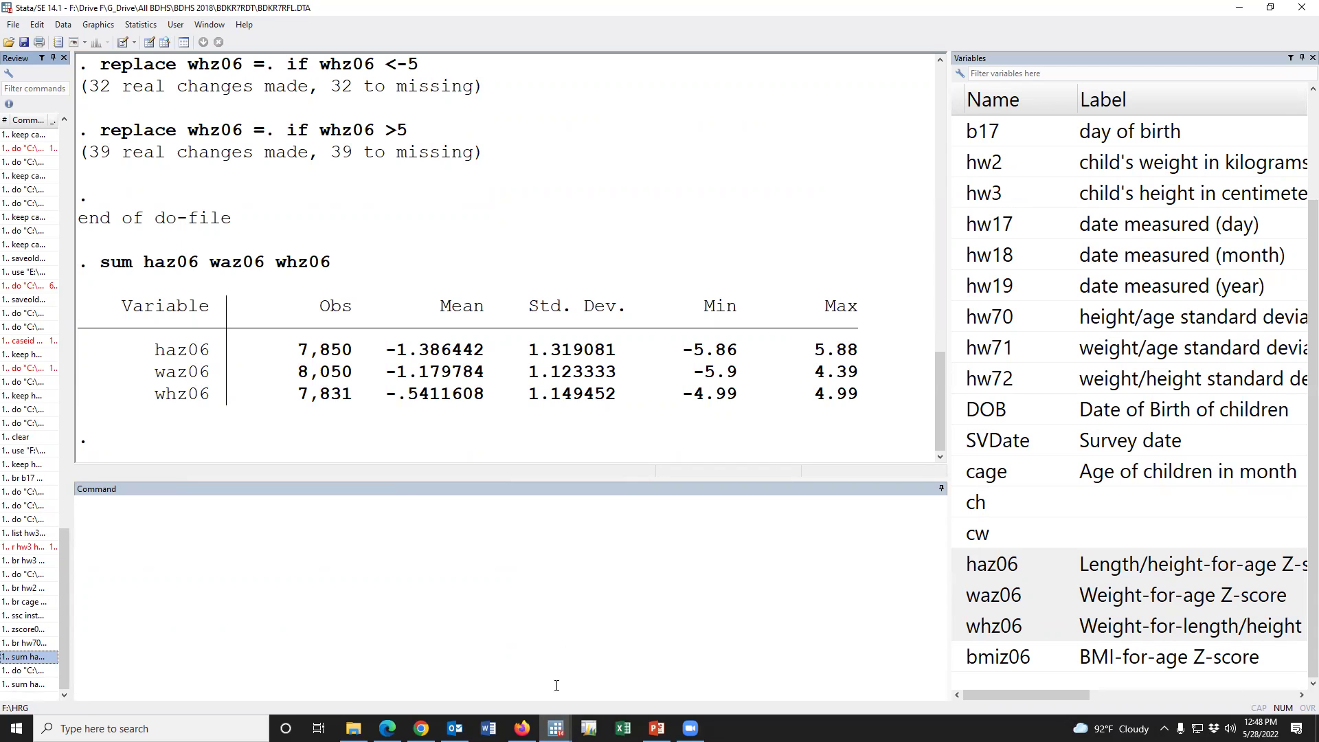
Review the stunting definition on do-file line 38, including the -2 cutoff and the condition if haz06<. for missing scores.
{"action": "mouse_move", "coordinate": [556, 727]}
{"action": "left_click", "coordinate": [556, 660]}
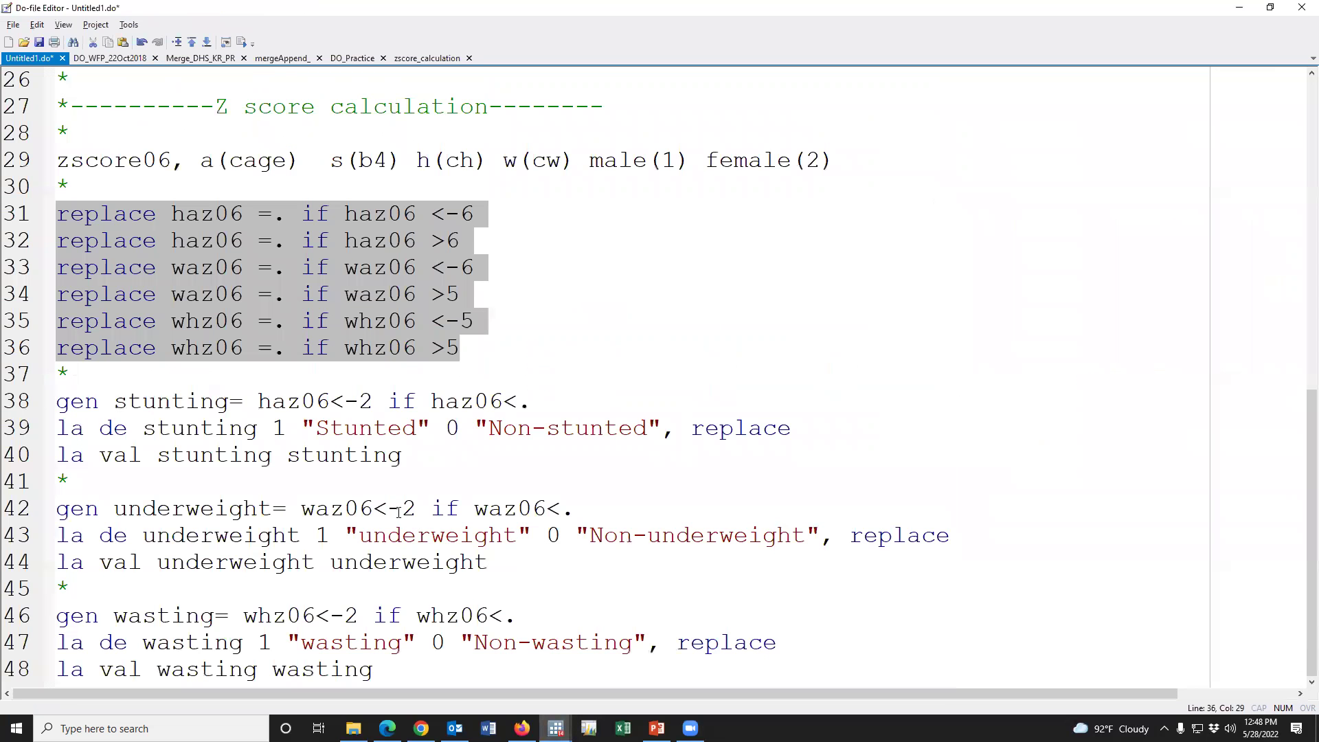
{"action": "left_click", "coordinate": [217, 404]}
{"action": "left_click_drag", "start_coordinate": [57, 404], "coordinate": [535, 403]}
{"action": "left_click", "coordinate": [266, 419]}
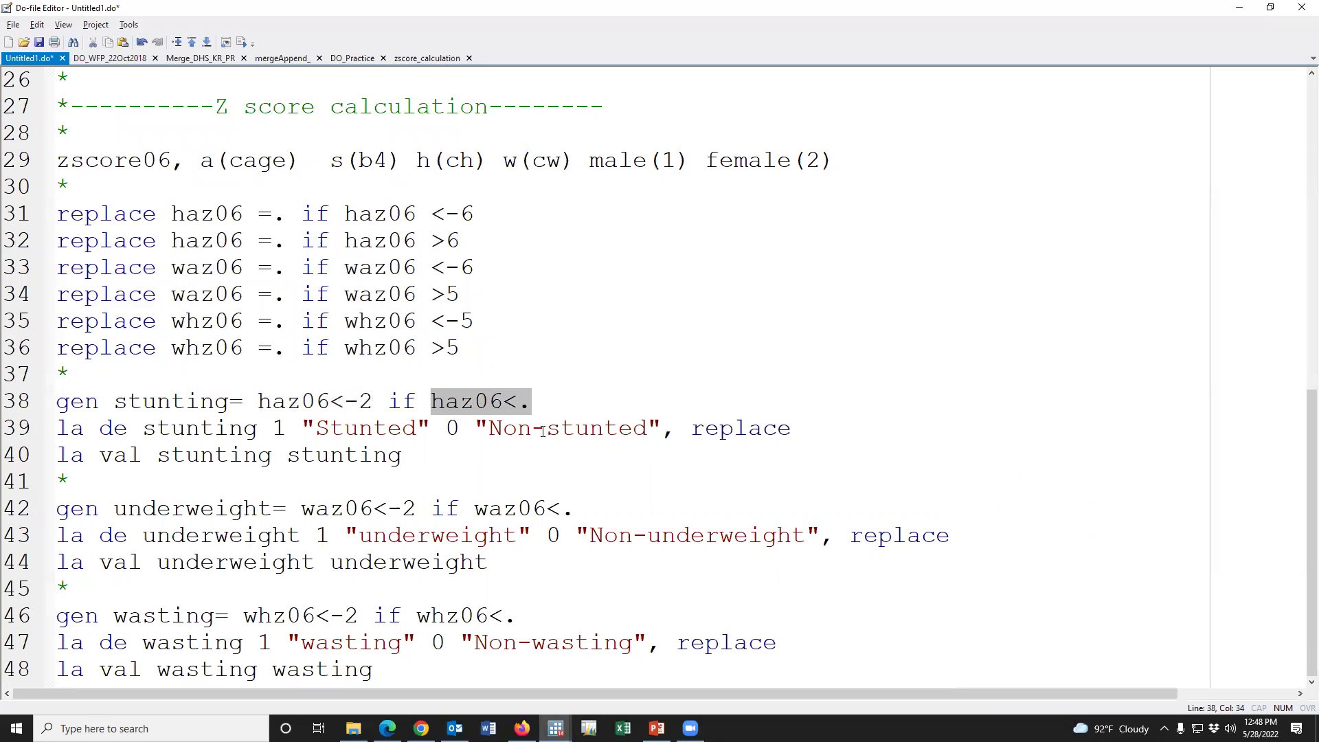
{"action": "left_click", "coordinate": [543, 429]}
{"action": "left_click_drag", "start_coordinate": [390, 402], "coordinate": [554, 401]}
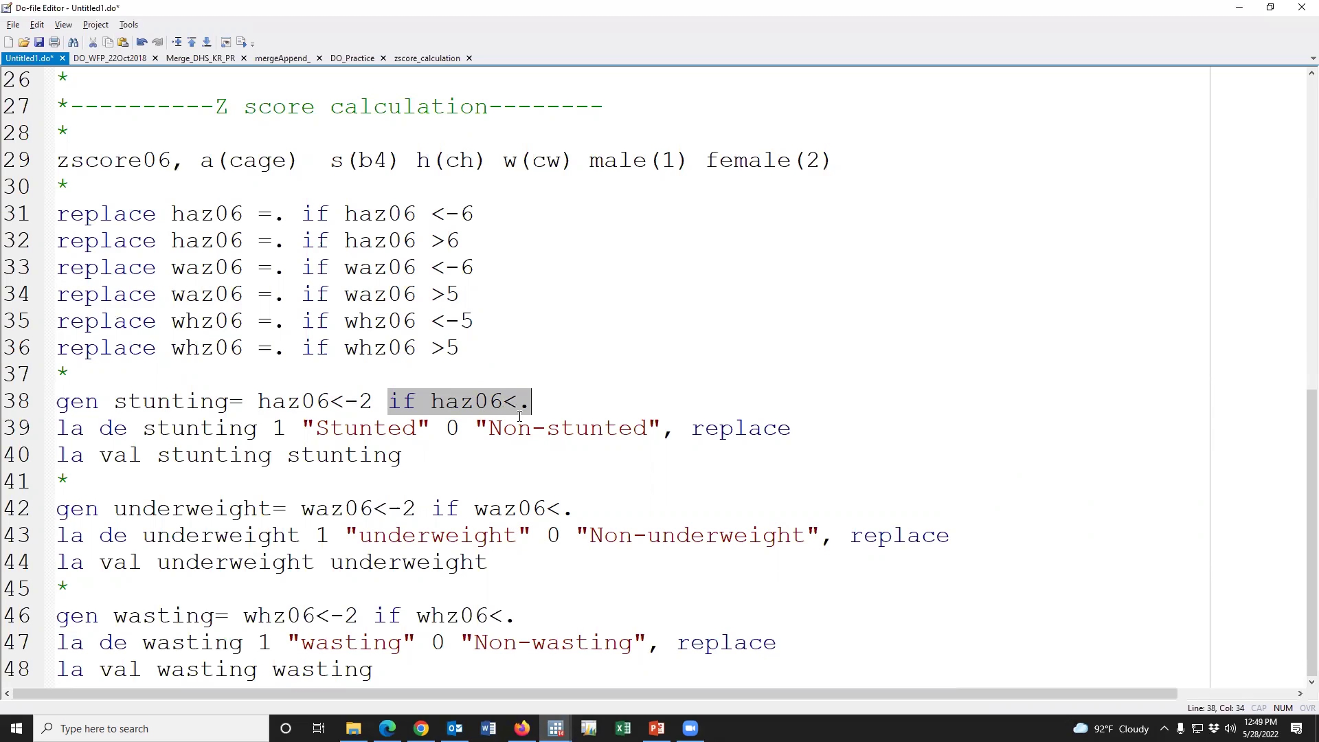
{"action": "left_click", "coordinate": [447, 429]}
{"action": "left_click_drag", "start_coordinate": [389, 404], "coordinate": [573, 412]}
{"action": "left_click", "coordinate": [372, 432]}
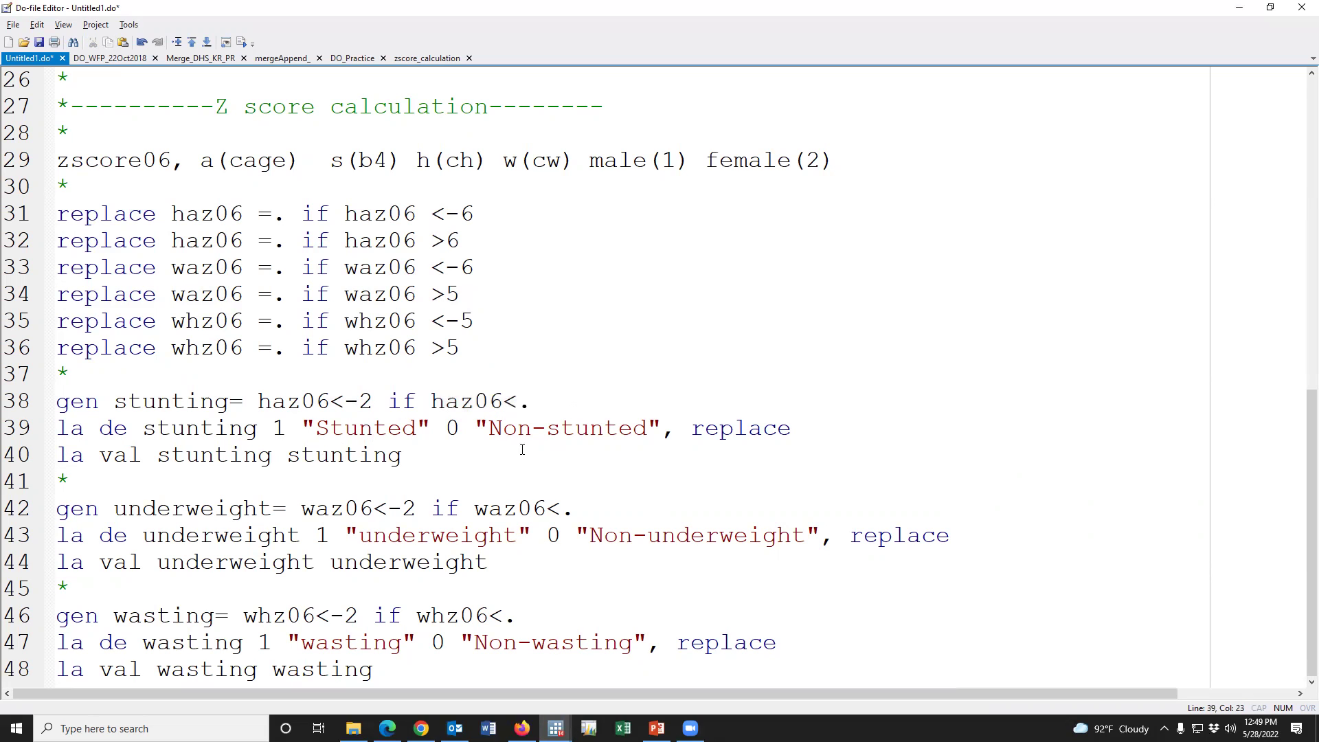
Run do-file lines 38–41 to generate and label stunting from haz06<-2, and tabulate it with tab stunting.
{"action": "left_click_drag", "start_coordinate": [24, 404], "coordinate": [18, 484]}
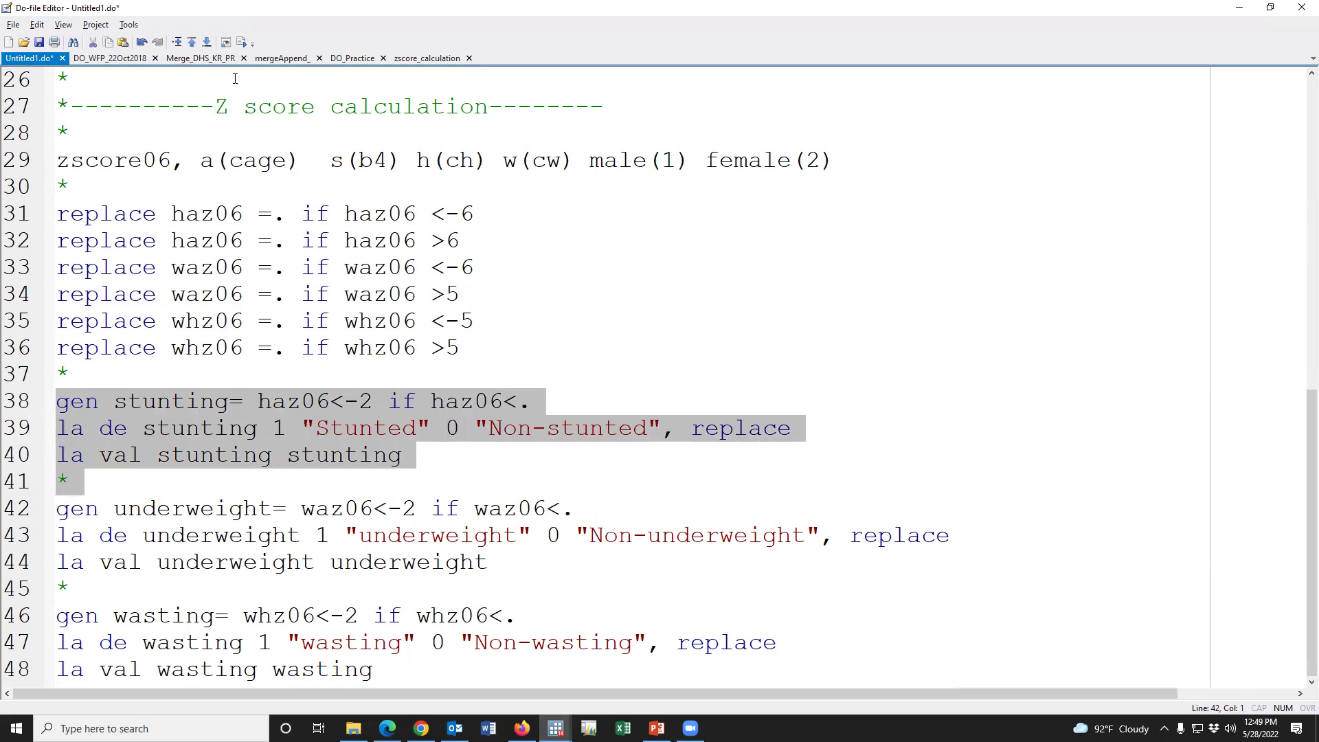
{"action": "key", "text": "shift+Left"}
{"action": "key", "text": "ctrl+d"}
{"action": "type", "text": "tab"}
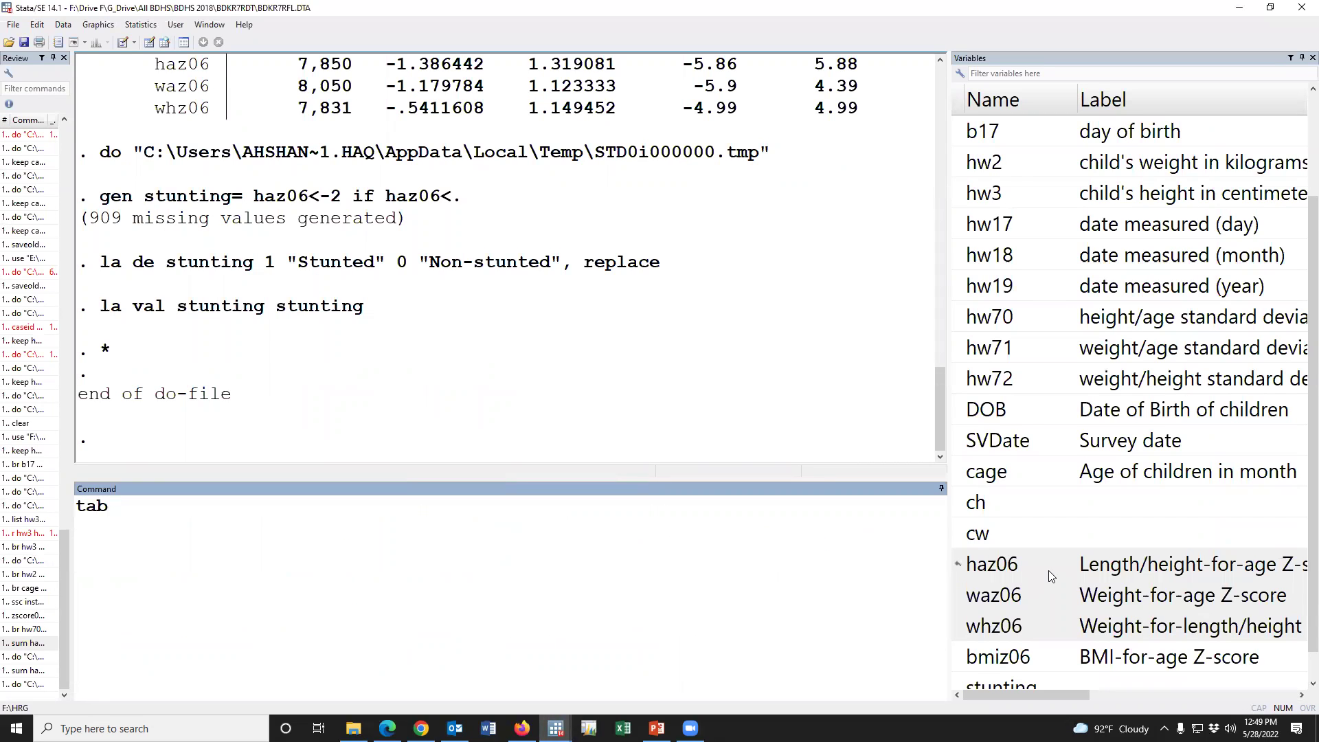
{"action": "scroll", "coordinate": [1049, 570], "scroll_direction": "down", "scroll_amount": 1}
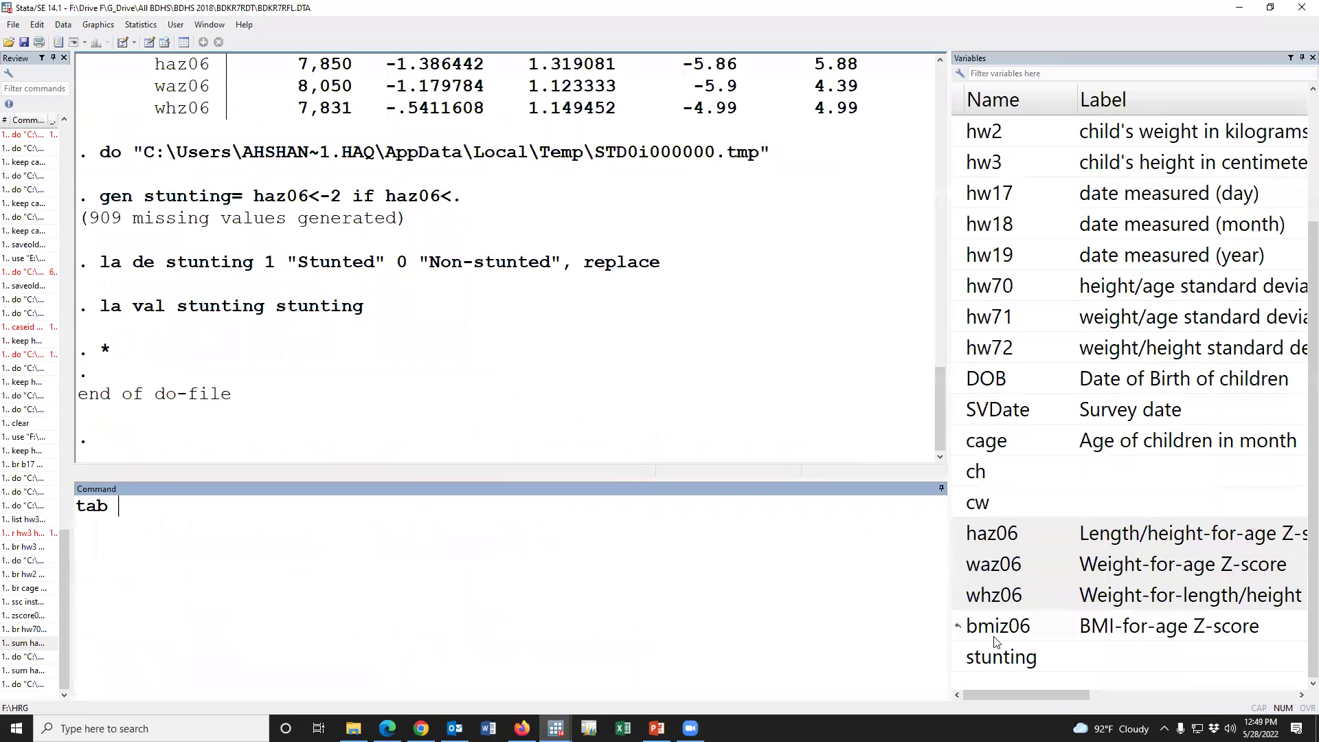
{"action": "left_click", "coordinate": [961, 658]}
{"action": "key", "text": "Return"}
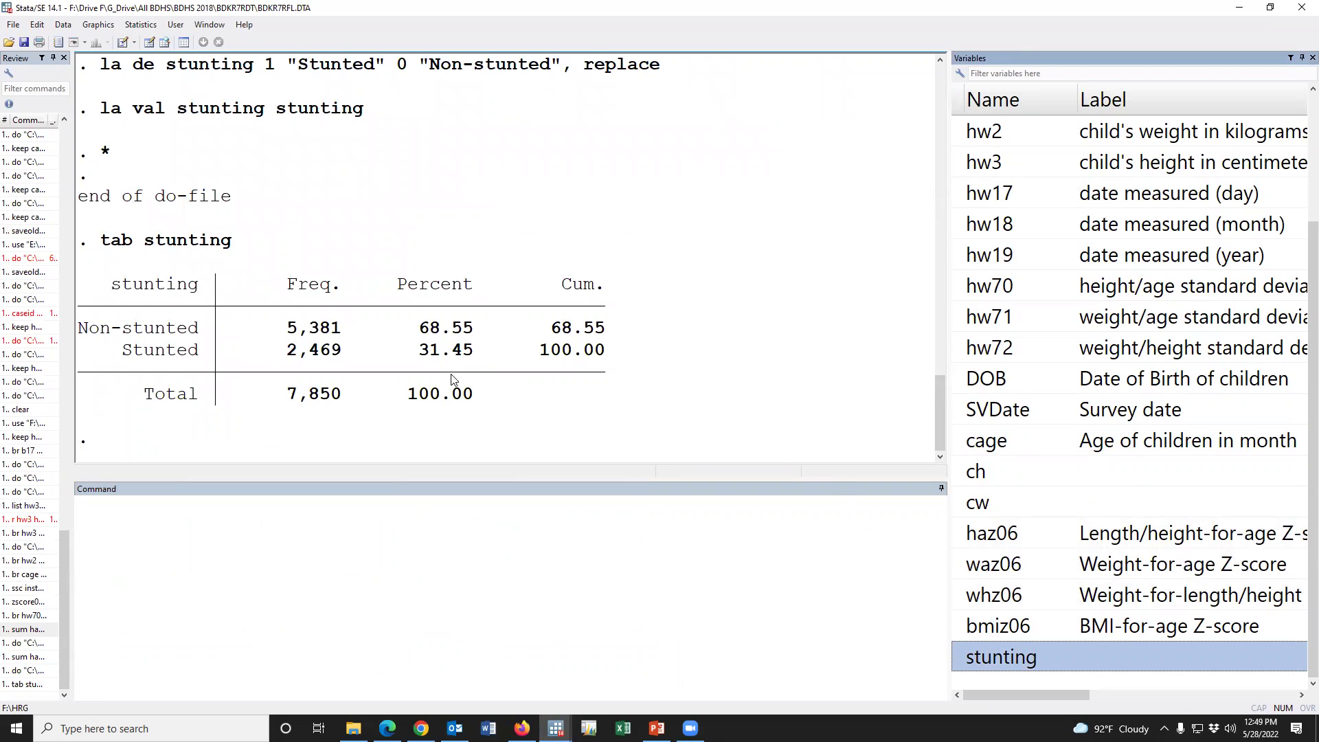
Run do-file lines 42–44 to generate and label underweight from waz06<-2, and tabulate it with ta underweight.
{"action": "key", "text": "alt+Tab"}
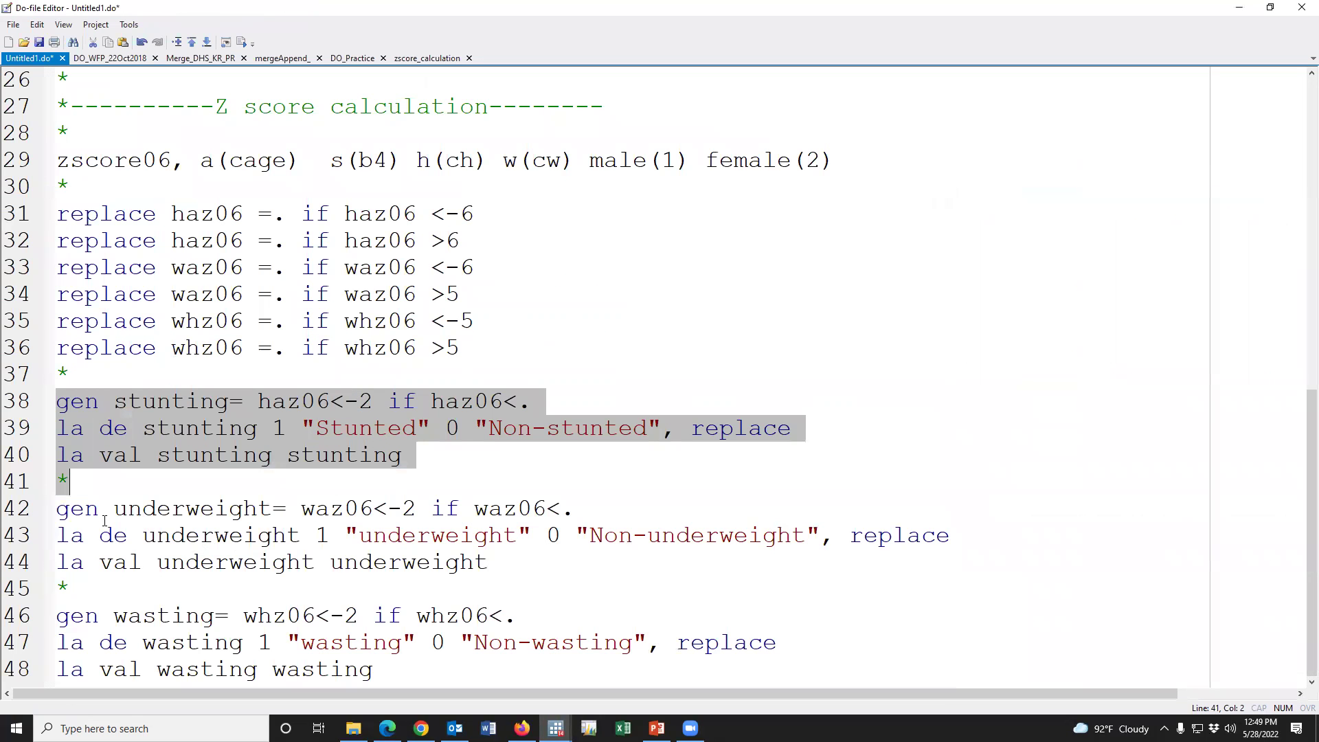
{"action": "left_click_drag", "start_coordinate": [28, 512], "coordinate": [17, 560]}
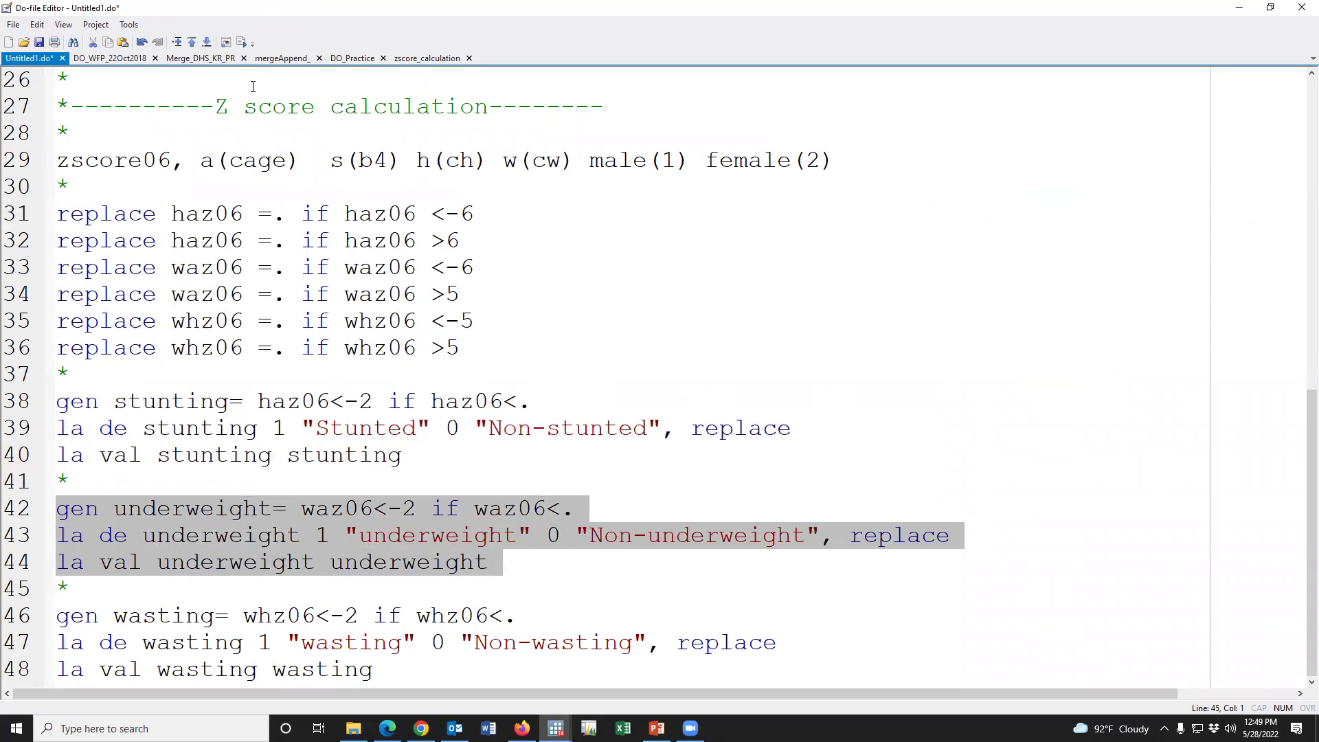
{"action": "left_click", "coordinate": [242, 42]}
{"action": "key", "text": "alt+Tab"}
{"action": "type", "text": "ta"}
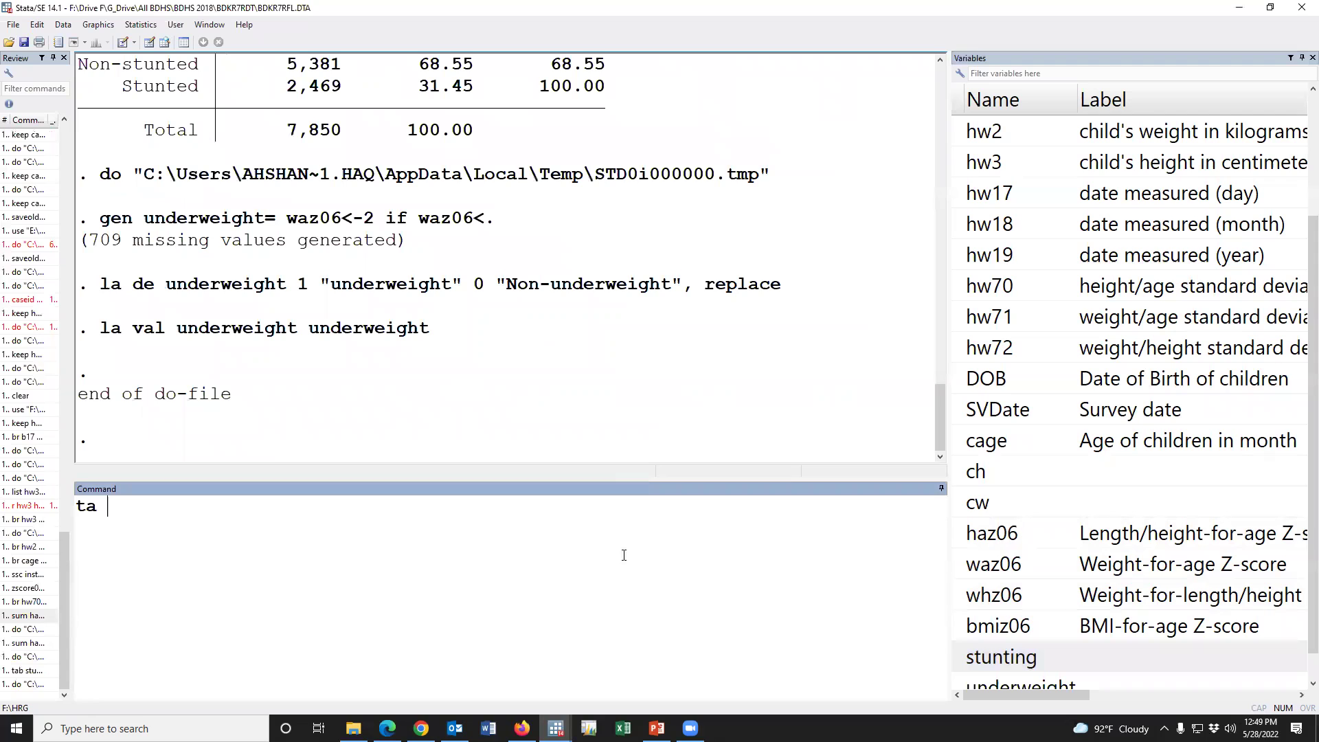
{"action": "scroll", "coordinate": [1000, 673], "scroll_direction": "down", "scroll_amount": 1}
{"action": "double_click", "coordinate": [962, 658]}
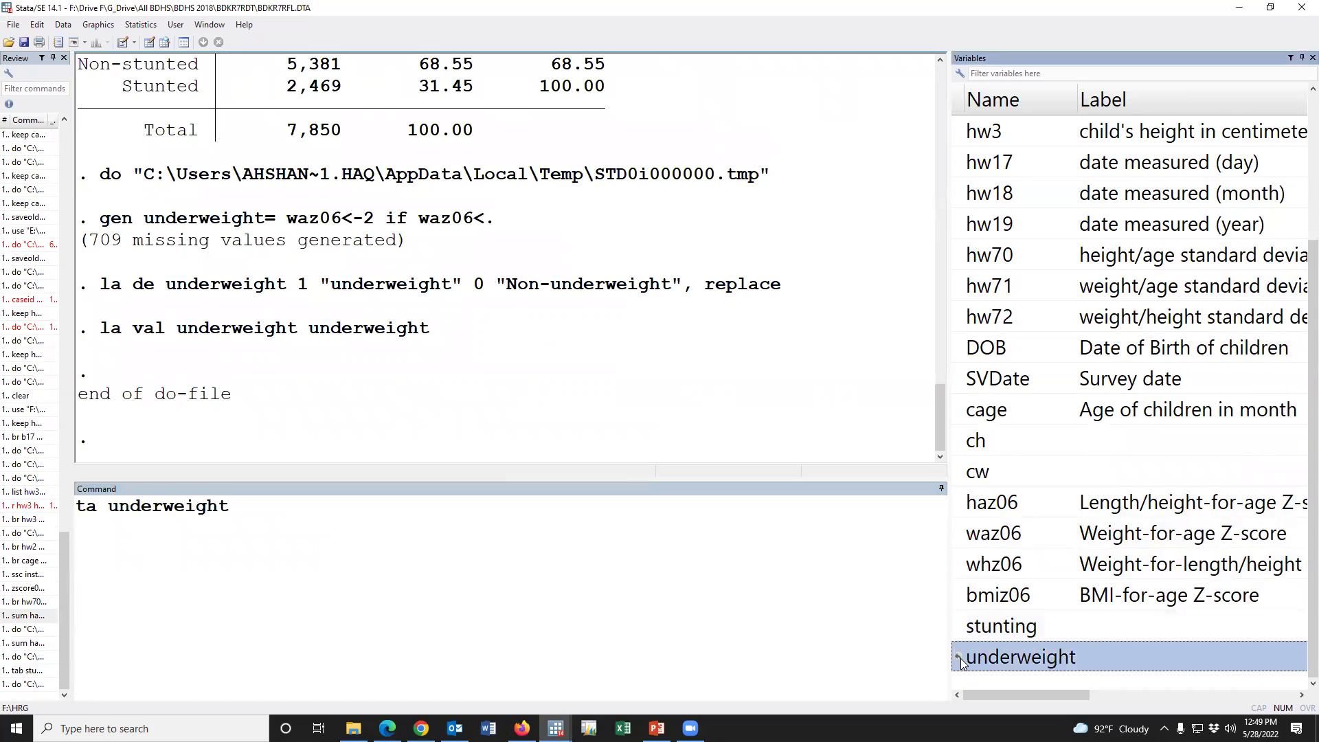
{"action": "key", "text": "Return"}
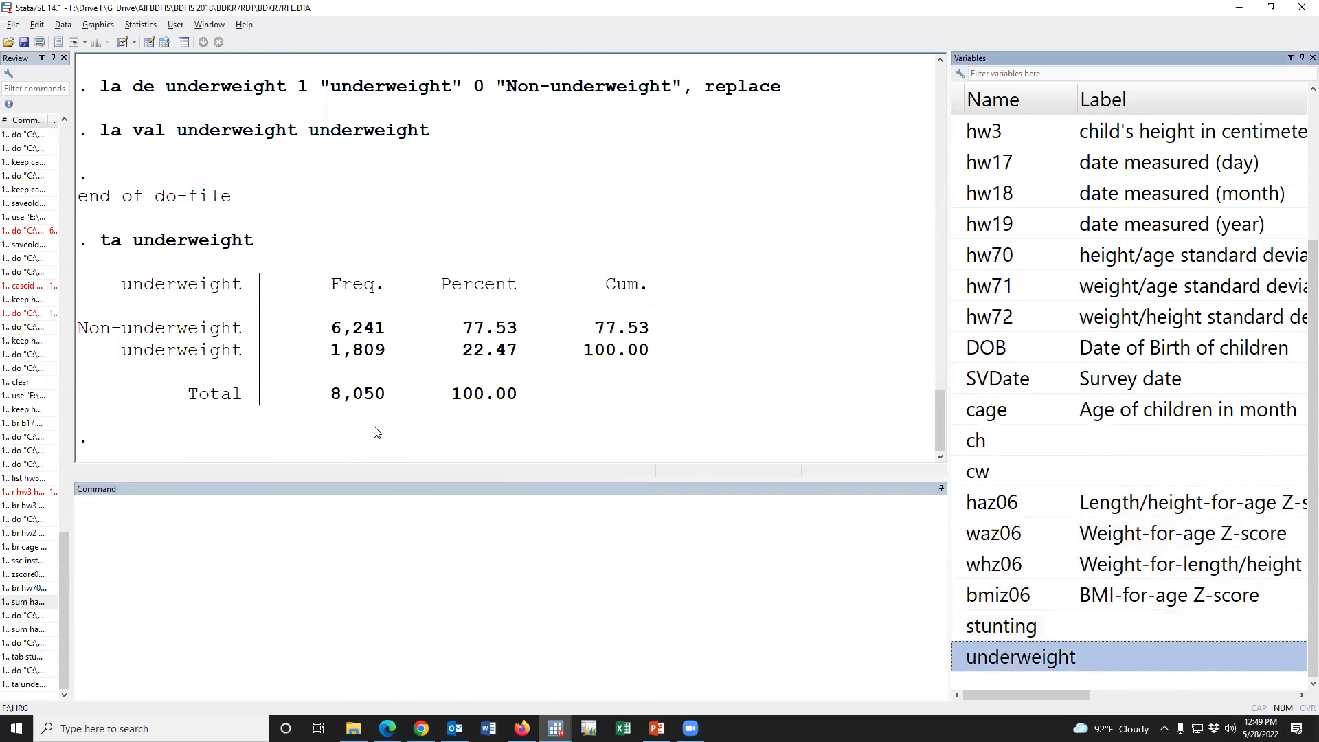
Add eleven blank lines to the do-file after la val wasting wasting on line 48.
{"action": "key", "text": "alt+Tab"}
{"action": "left_click", "coordinate": [401, 671]}
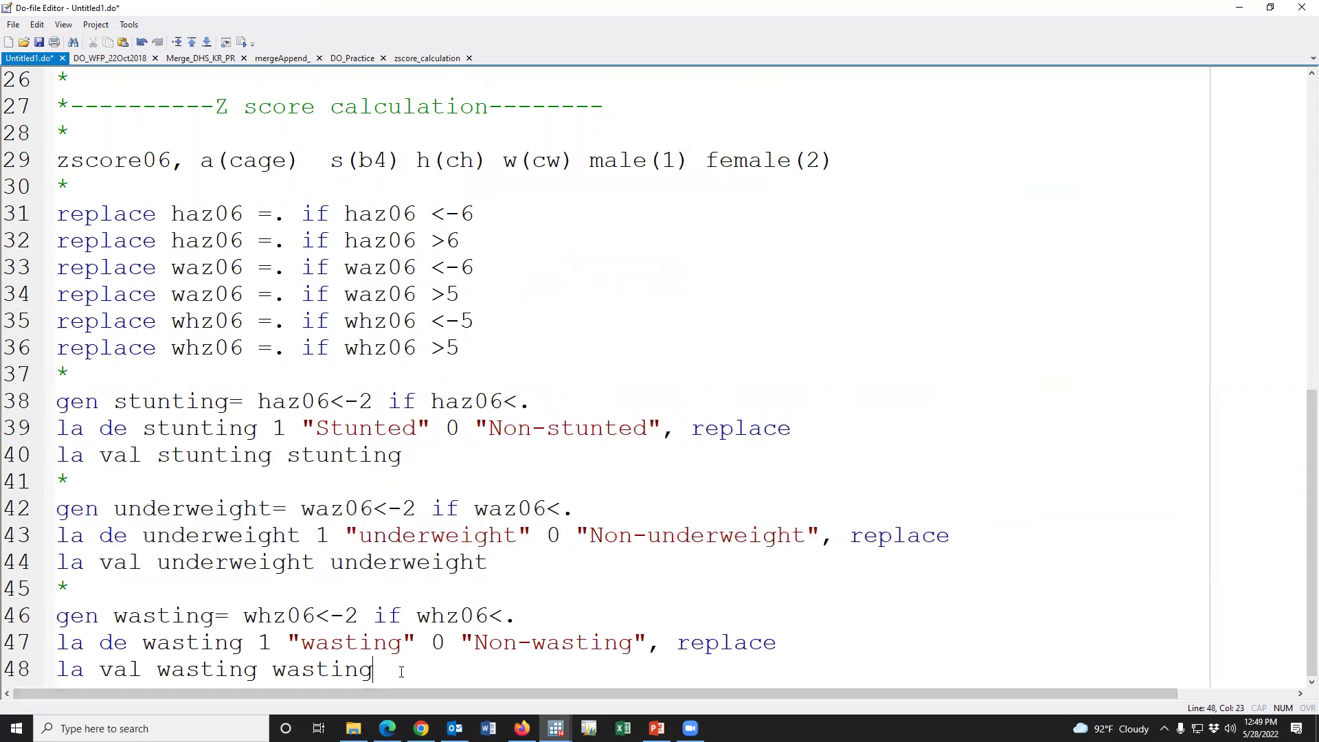
{"action": "key", "text": "Return"}
{"action": "key", "text": "Return"}
{"action": "key", "text": "Return"}
{"action": "key", "text": "Return"}
{"action": "key", "text": "Return"}
{"action": "key", "text": "Return"}
{"action": "key", "text": "Return"}
{"action": "key", "text": "Return"}
{"action": "key", "text": "Return"}
{"action": "key", "text": "Return"}
{"action": "key", "text": "Return"}
Run do-file lines 46–48 to generate and label wasting from whz06<-2, and tabulate it with ta wasting.
{"action": "left_click_drag", "start_coordinate": [58, 320], "coordinate": [115, 415]}
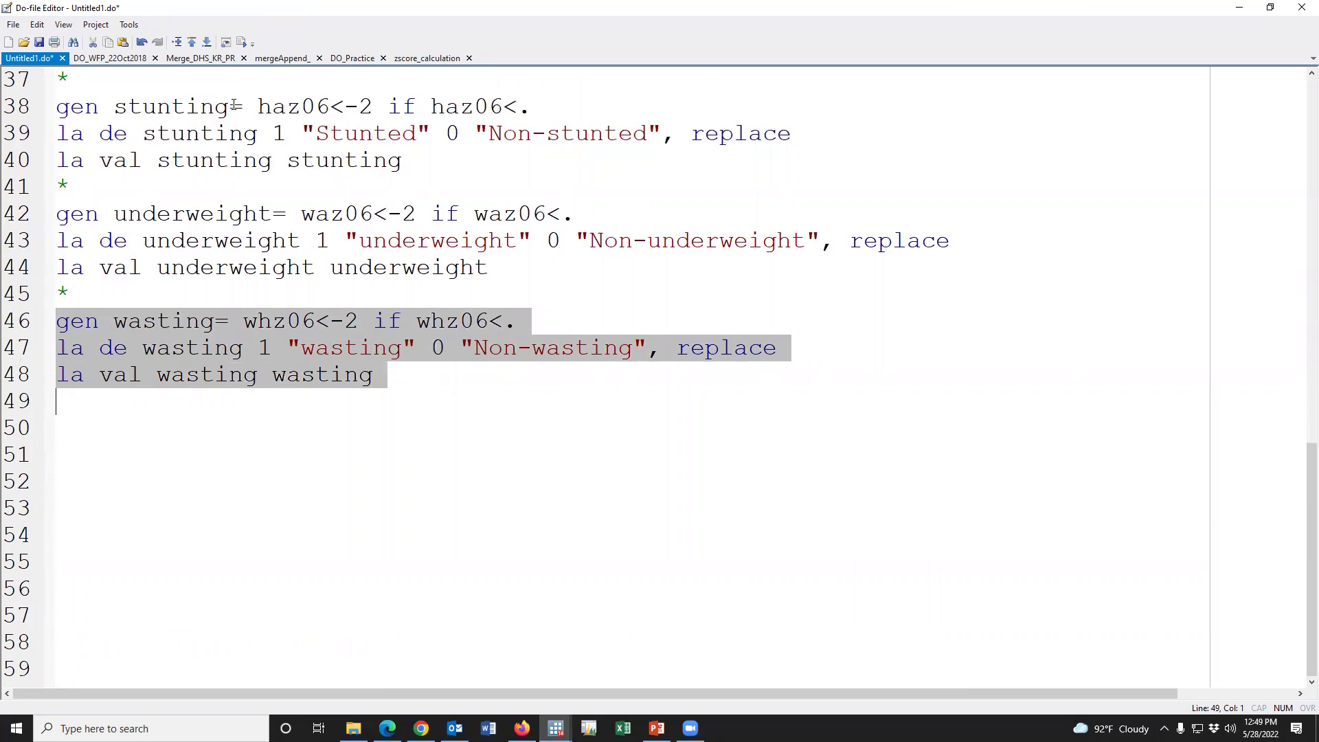
{"action": "left_click", "coordinate": [242, 42]}
{"action": "type", "text": "ta"}
{"action": "scroll", "coordinate": [1017, 652], "scroll_direction": "down", "scroll_amount": 1}
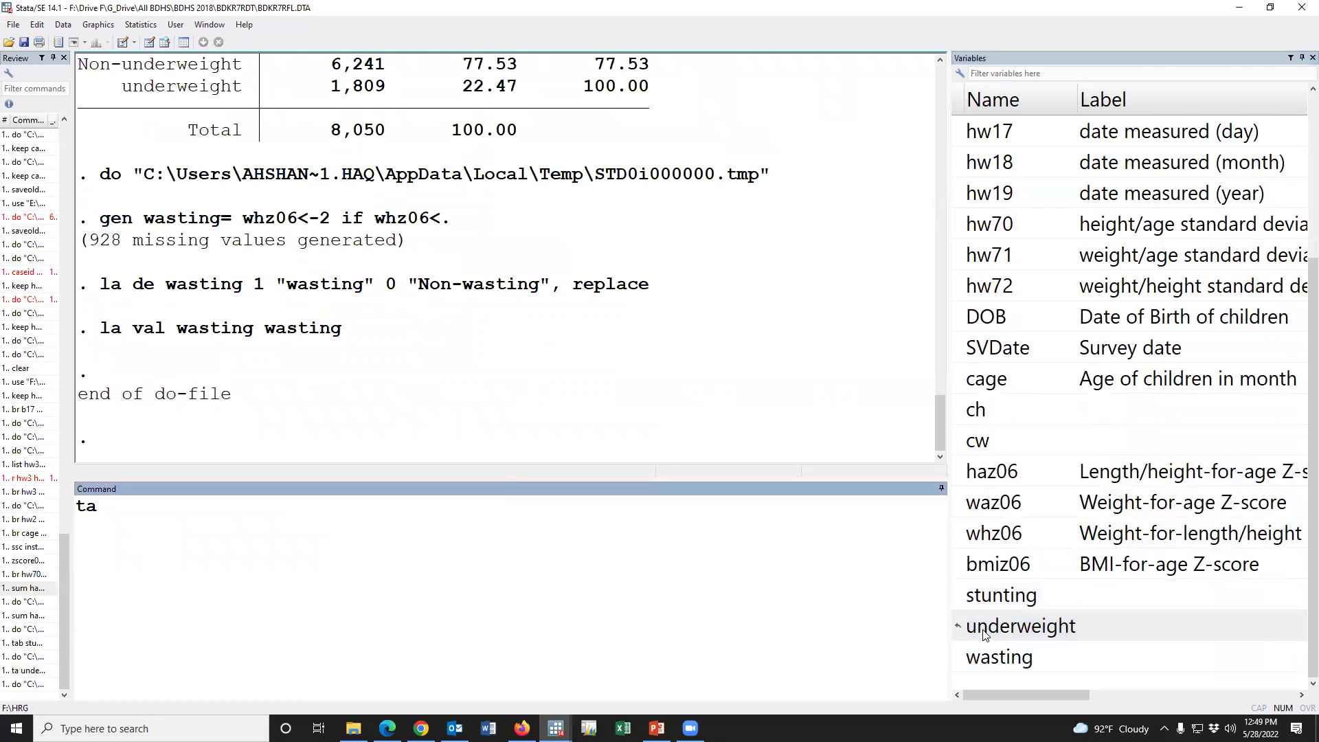
{"action": "left_click", "coordinate": [958, 658]}
{"action": "key", "text": "Return"}
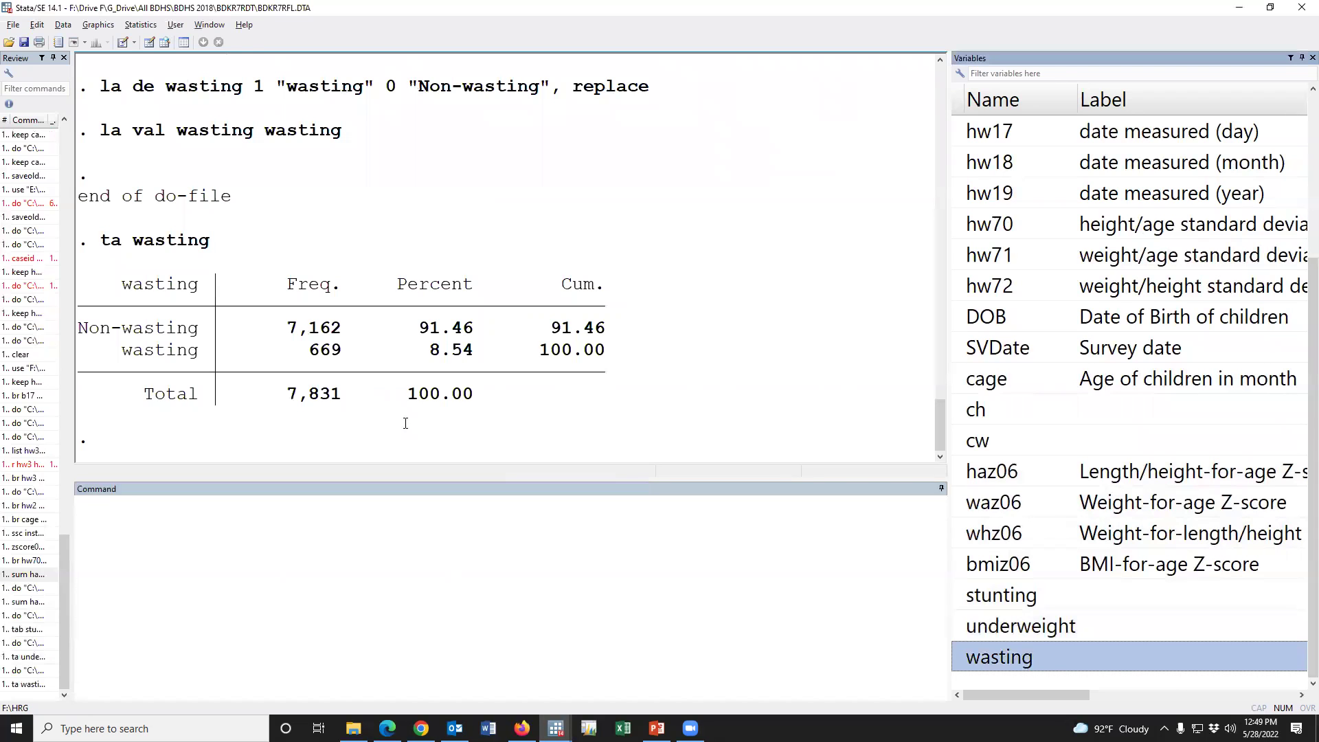
Return to the do-file and delete the extra line between the keep command and the DOB section, leaving one asterisk separator.
{"action": "key", "text": "alt+Tab"}
{"action": "scroll", "coordinate": [433, 467], "scroll_direction": "up", "scroll_amount": 11}
{"action": "left_click", "coordinate": [91, 193]}
{"action": "key", "text": "Delete"}
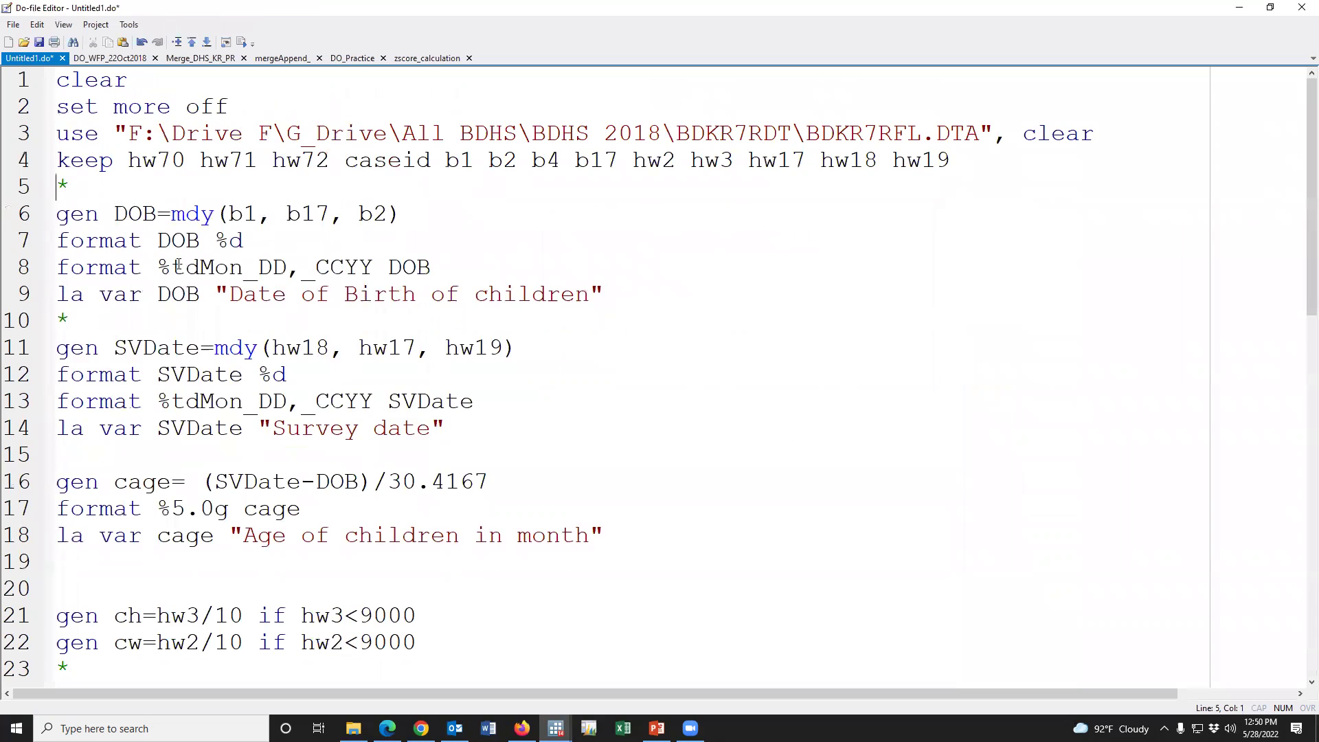
Put asterisk separators on the blank lines before gen cage and gen ch, and remove the spare blank line after the cage label.
{"action": "scroll", "coordinate": [172, 243], "scroll_direction": "down", "scroll_amount": 1}
{"action": "left_click", "coordinate": [110, 371]}
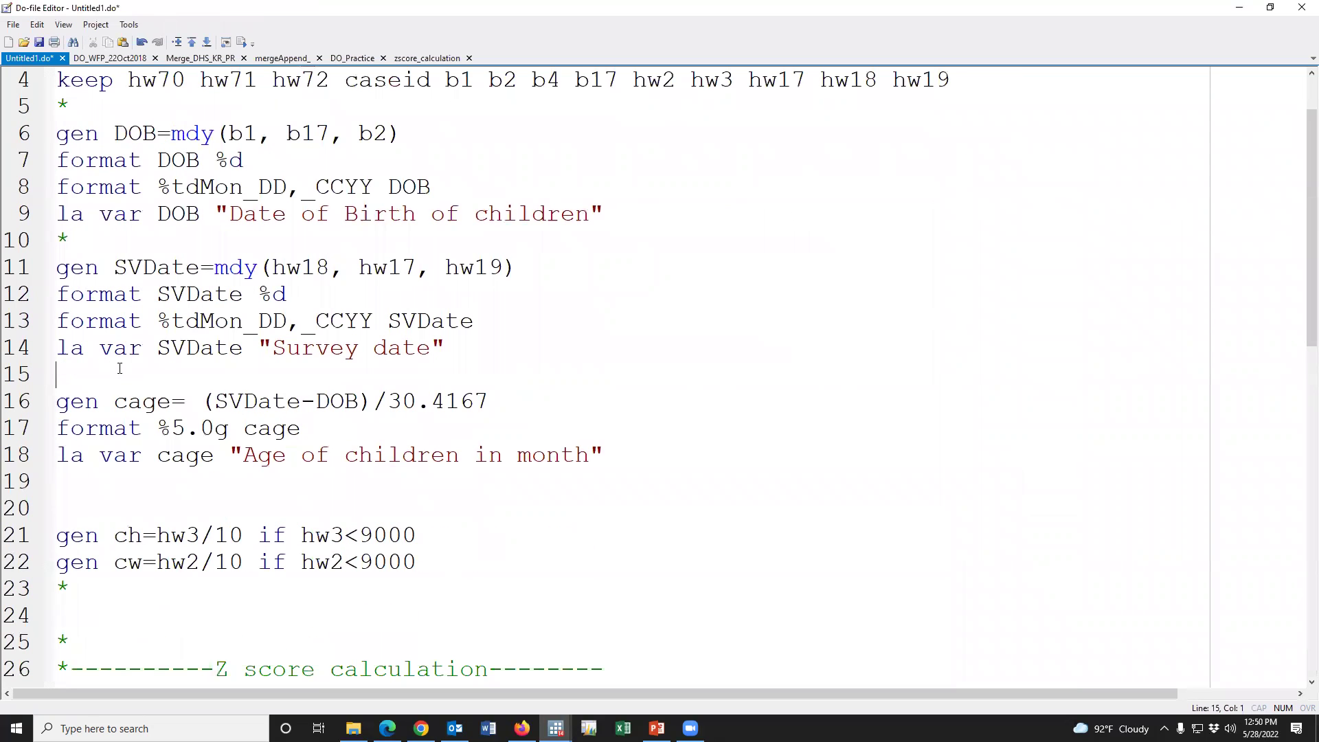
{"action": "type", "text": "*"}
{"action": "left_click", "coordinate": [255, 477]}
{"action": "type", "text": "*"}
{"action": "key", "text": "Delete"}
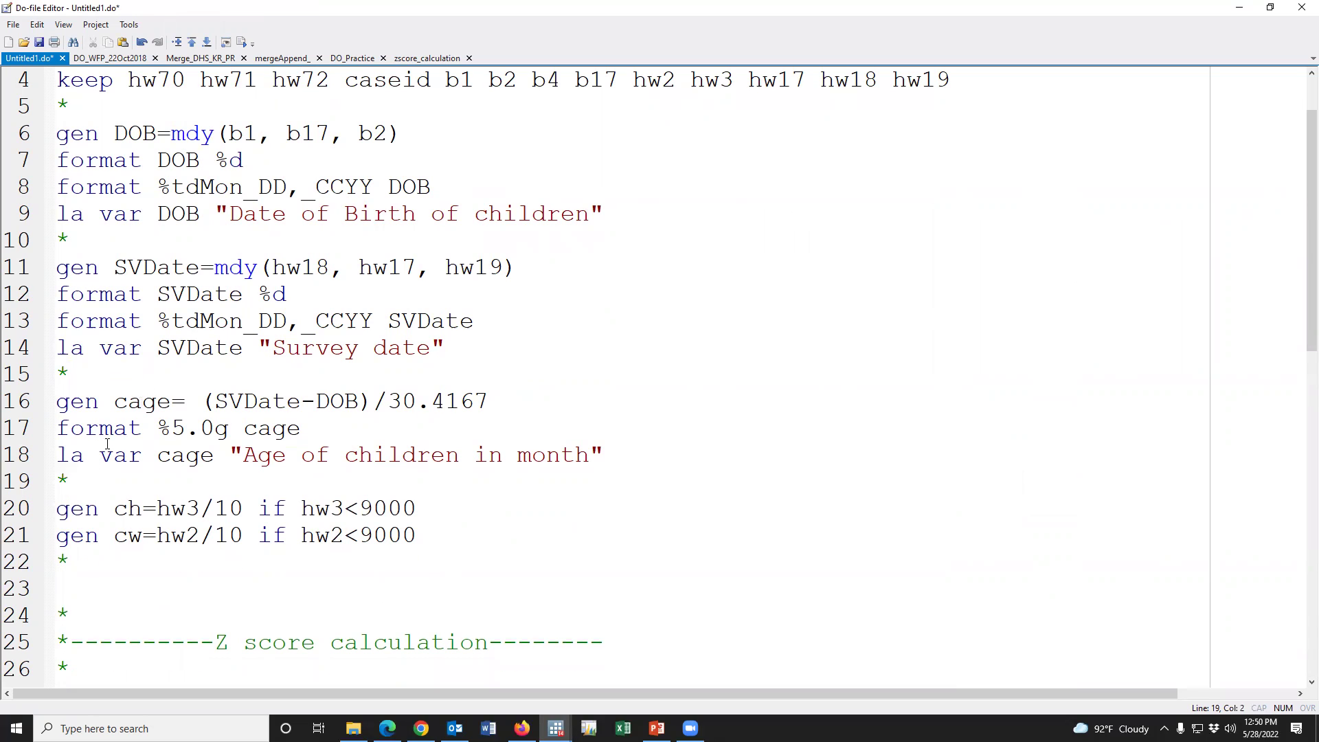
Delete the blank line and the duplicate asterisk directly above the Z score calculation heading.
{"action": "left_click", "coordinate": [78, 579]}
{"action": "key", "text": "Delete"}
{"action": "key", "text": "Delete"}
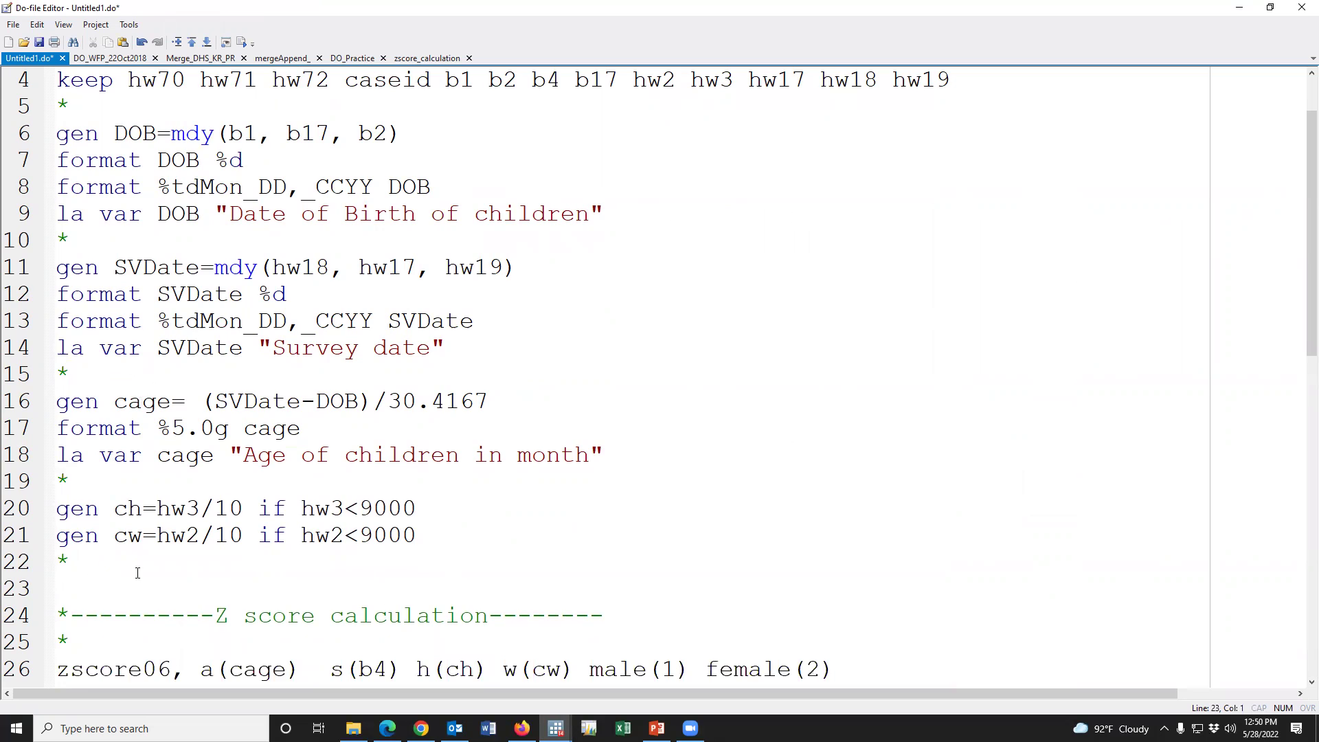
{"action": "scroll", "coordinate": [78, 579], "scroll_direction": "down", "scroll_amount": 3}
{"action": "key", "text": "Delete"}
Review the whole do-file, from loading the data and computing age through the z-score cleaning and the stunting, underweight and wasting definitions.
{"action": "scroll", "coordinate": [130, 539], "scroll_direction": "down", "scroll_amount": 6}
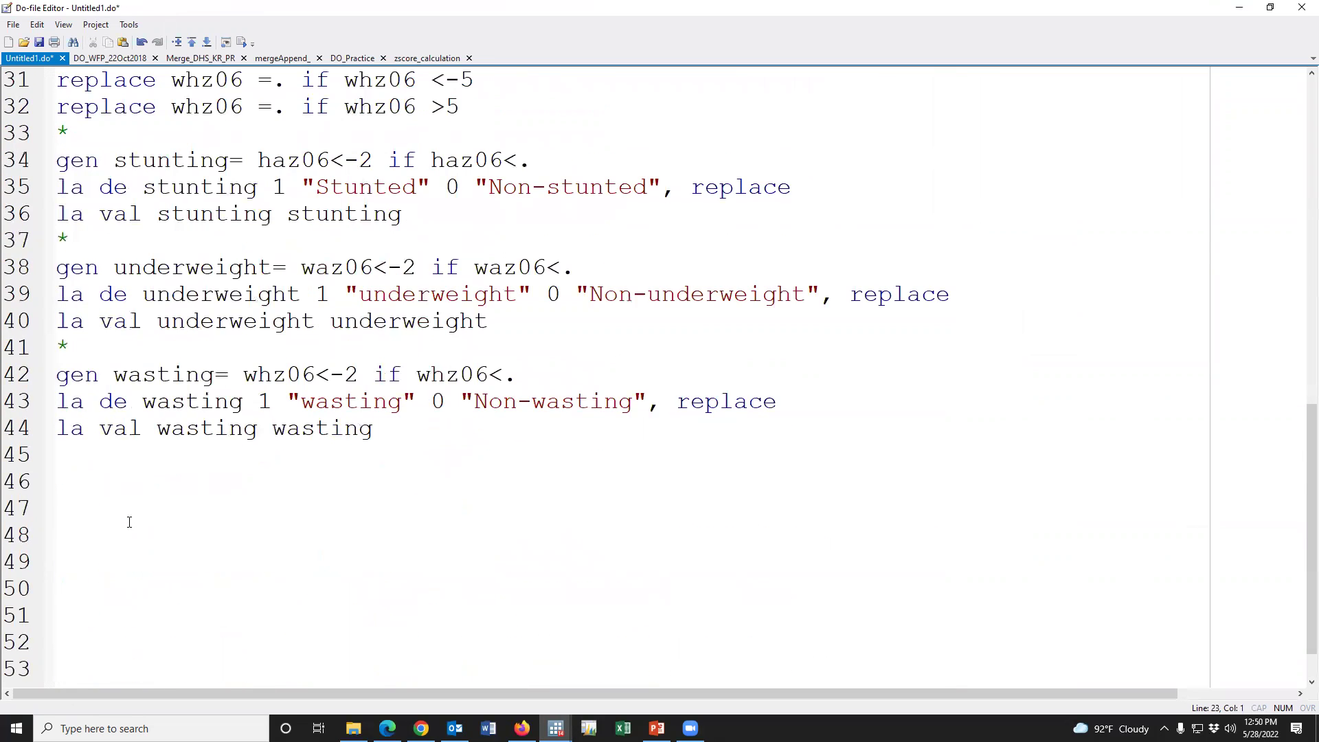
{"action": "scroll", "coordinate": [130, 522], "scroll_direction": "up", "scroll_amount": 10}
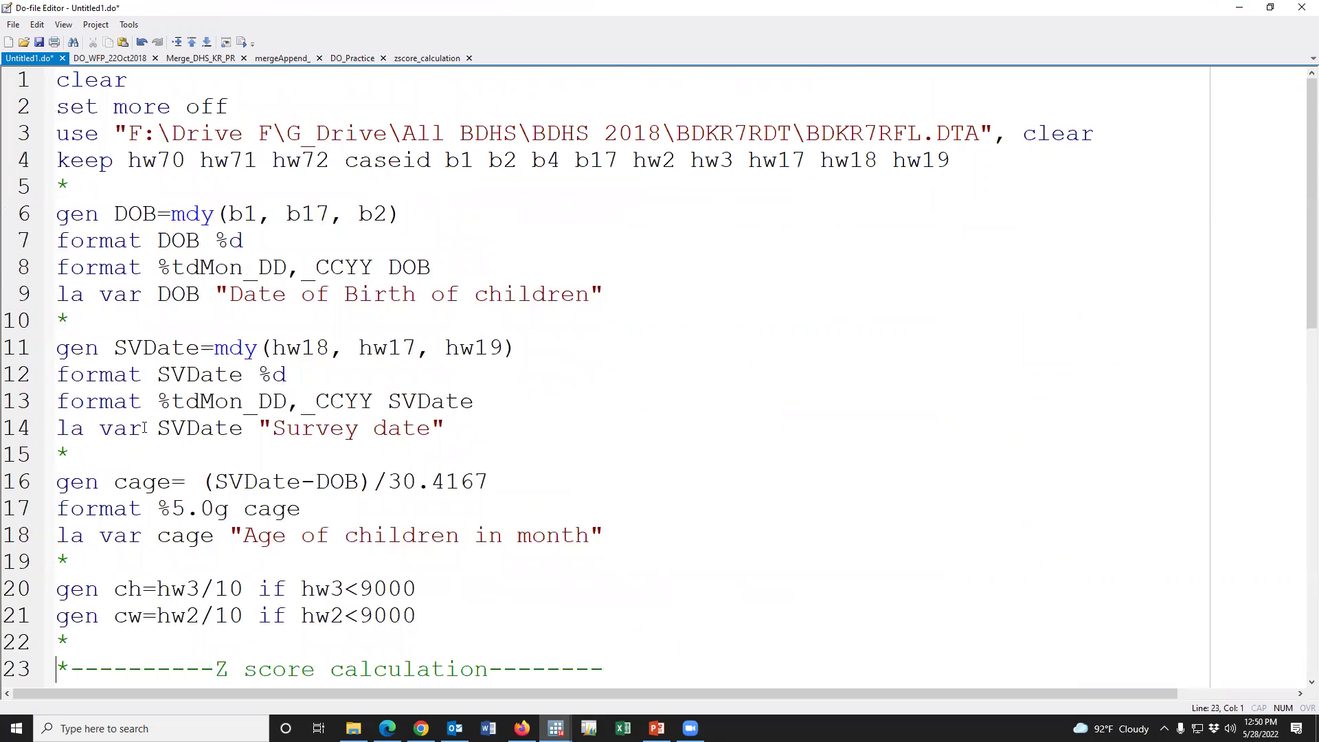
{"action": "scroll", "coordinate": [144, 427], "scroll_direction": "down", "scroll_amount": 3}
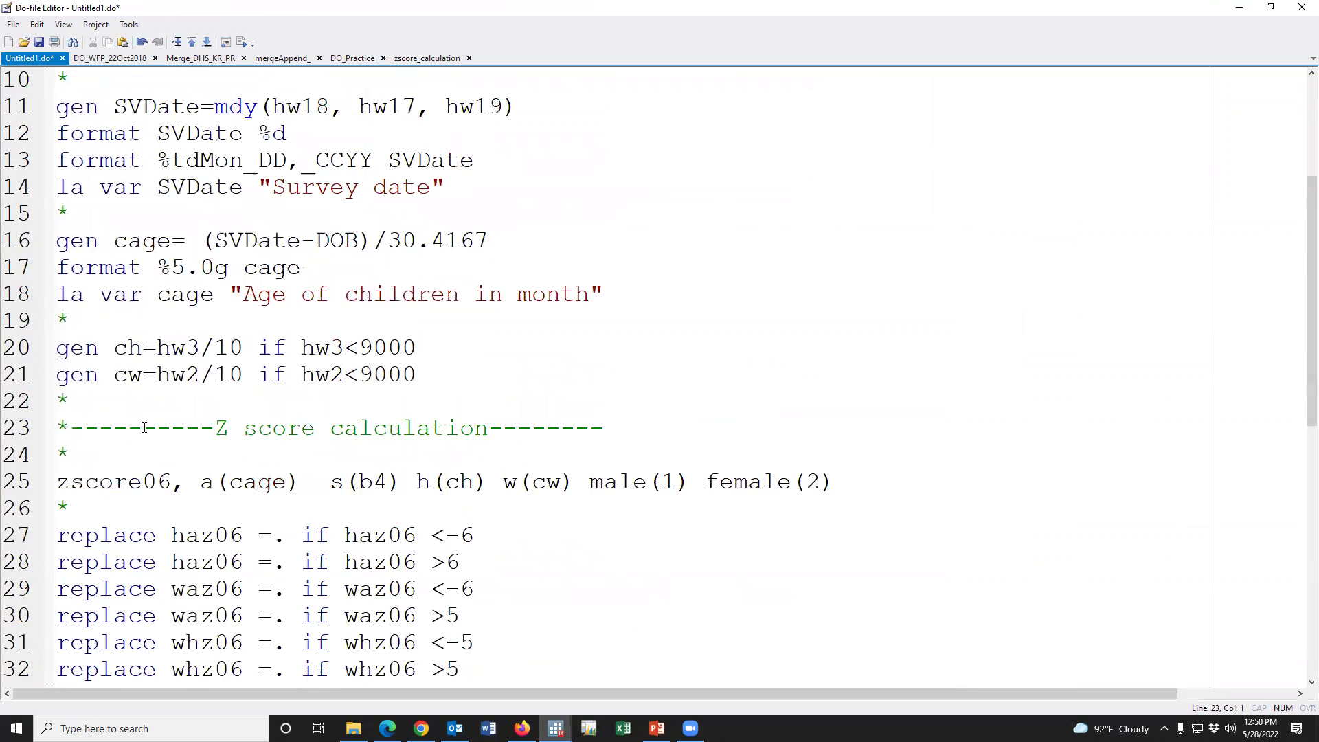
{"action": "scroll", "coordinate": [144, 427], "scroll_direction": "down", "scroll_amount": 2}
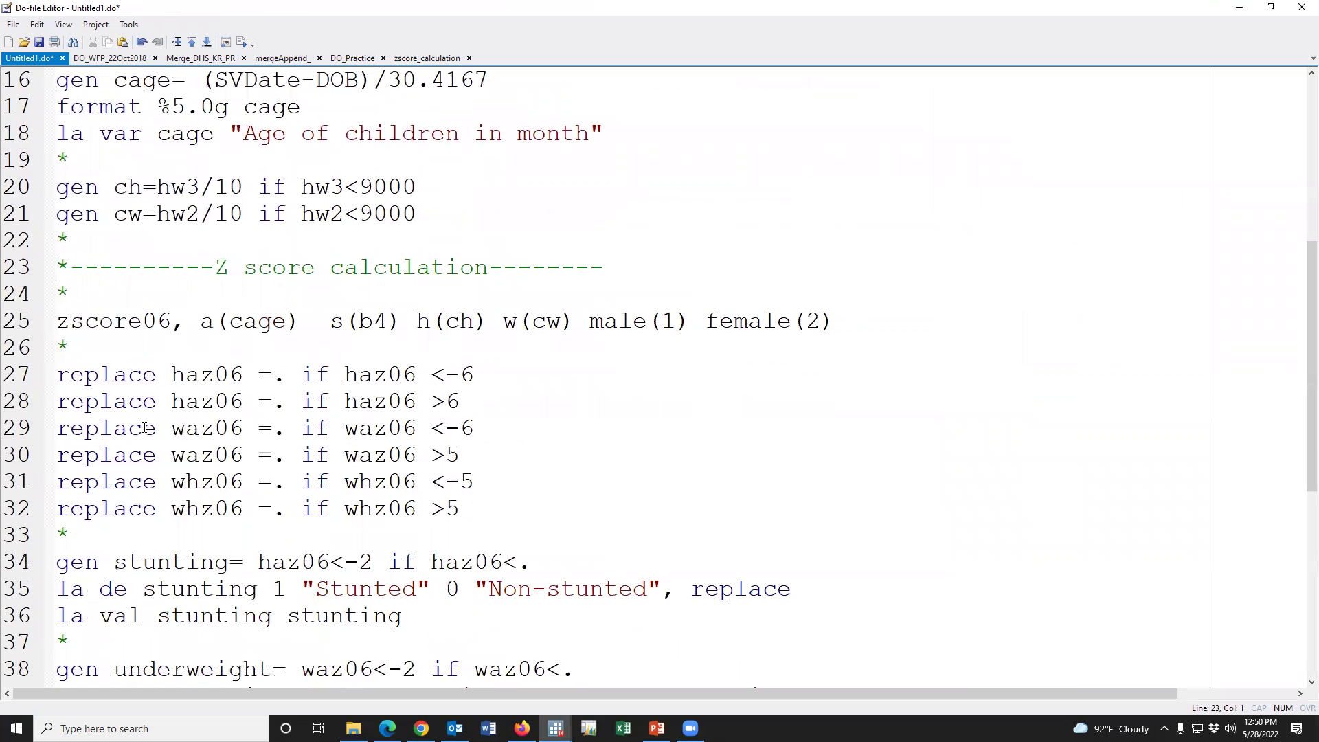
{"action": "scroll", "coordinate": [144, 427], "scroll_direction": "down", "scroll_amount": 5}
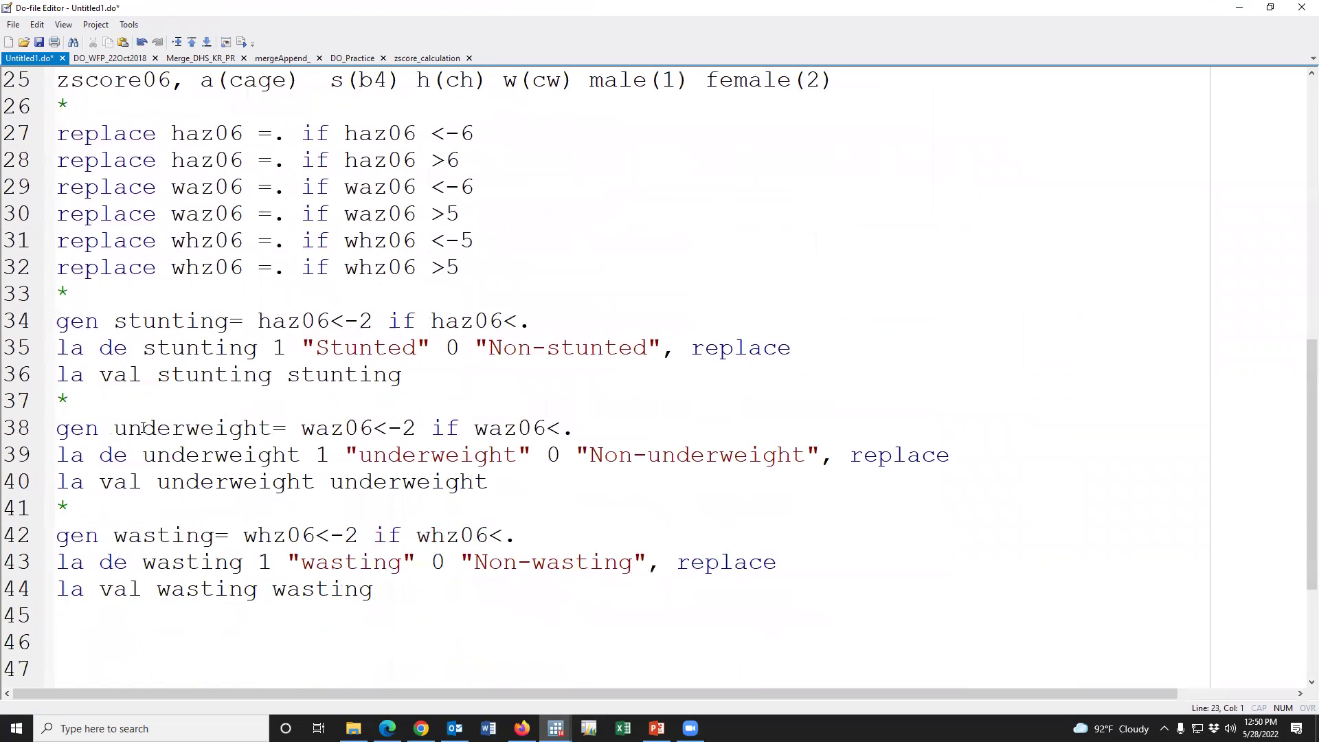
{"action": "scroll", "coordinate": [141, 427], "scroll_direction": "down", "scroll_amount": 1}
{"action": "scroll", "coordinate": [139, 430], "scroll_direction": "up", "scroll_amount": 11}
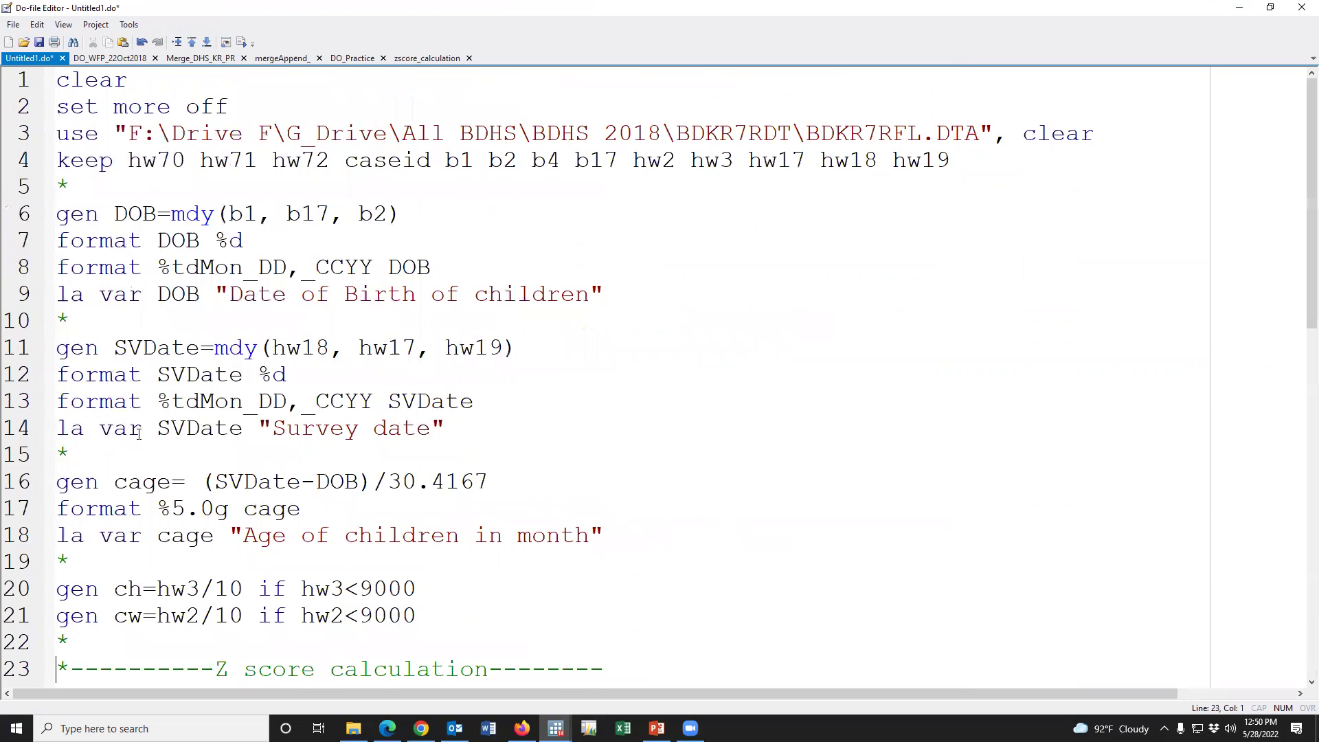